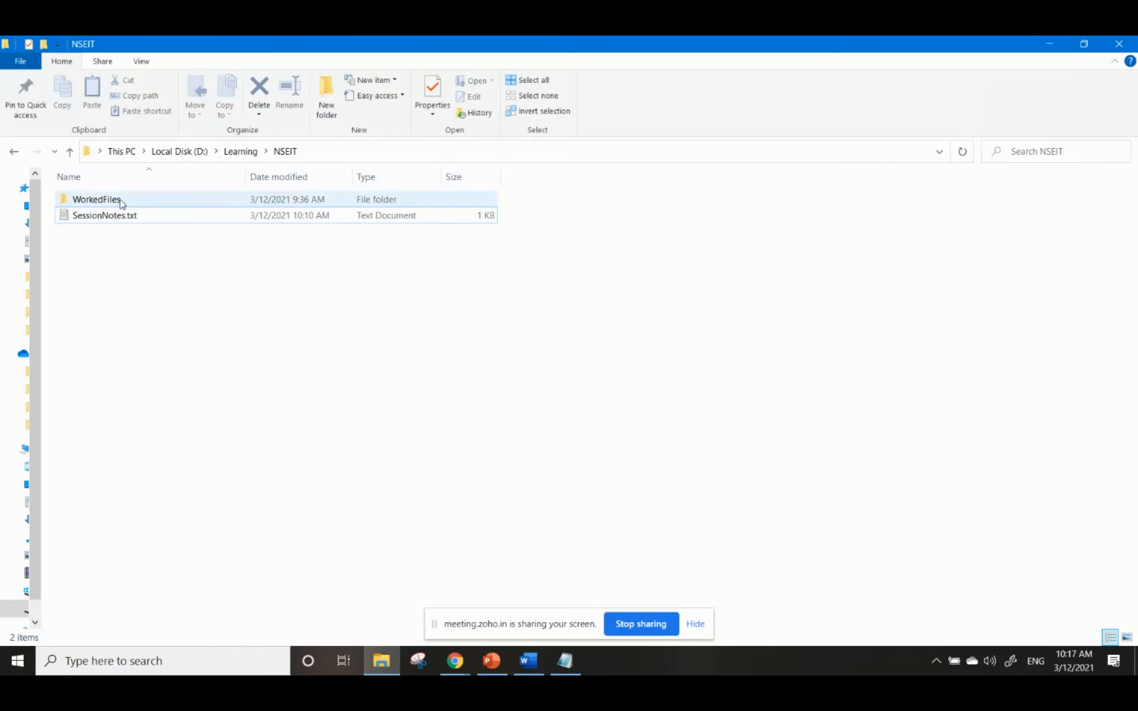
Step: Create a new Microsoft Excel worksheet file in the WorkedFiles folder
double_click(121, 202)
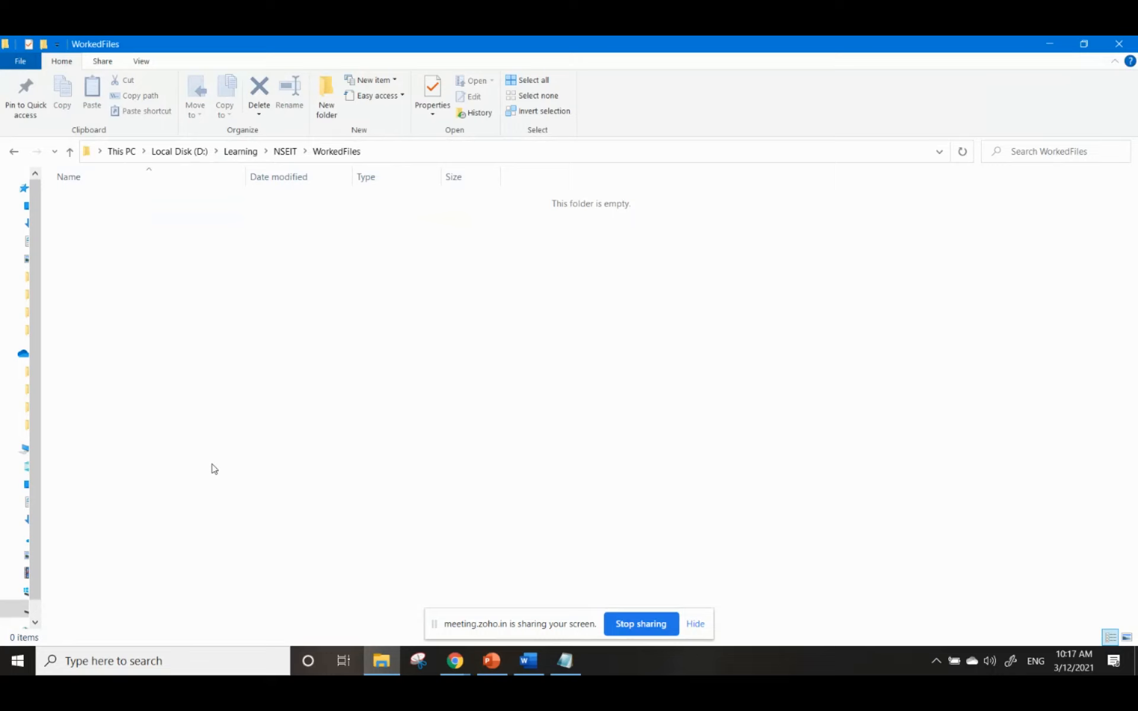
right_click(184, 263)
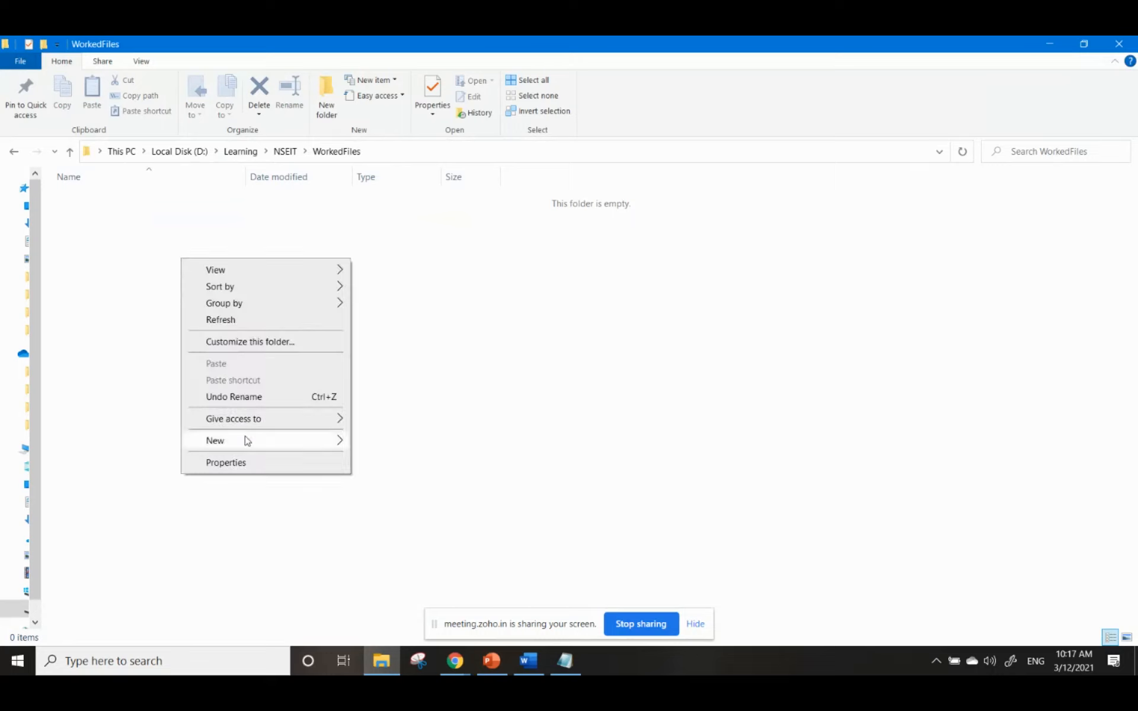
mouse_move(245, 440)
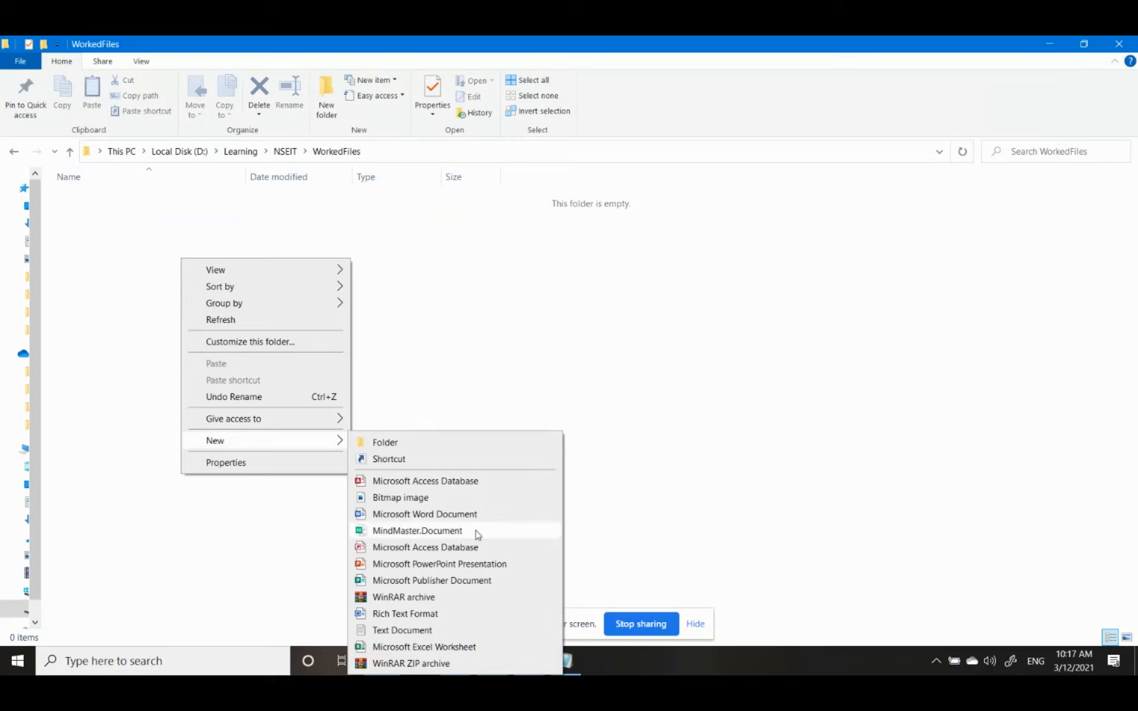
click(457, 647)
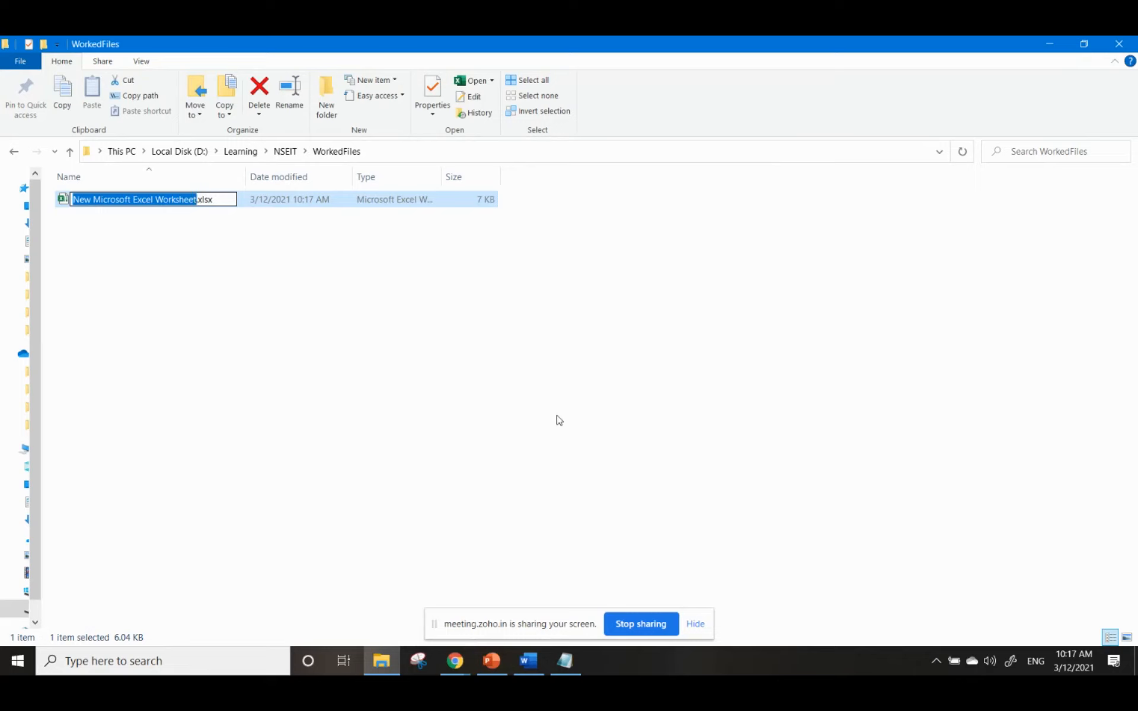
Step: Name the new Excel file NSEIT_Demo_Visual_12Mar2021, keeping the .xlsx extension
text(NE)
key(Left)
text(S)
key(Right)
text(IT_Demo)
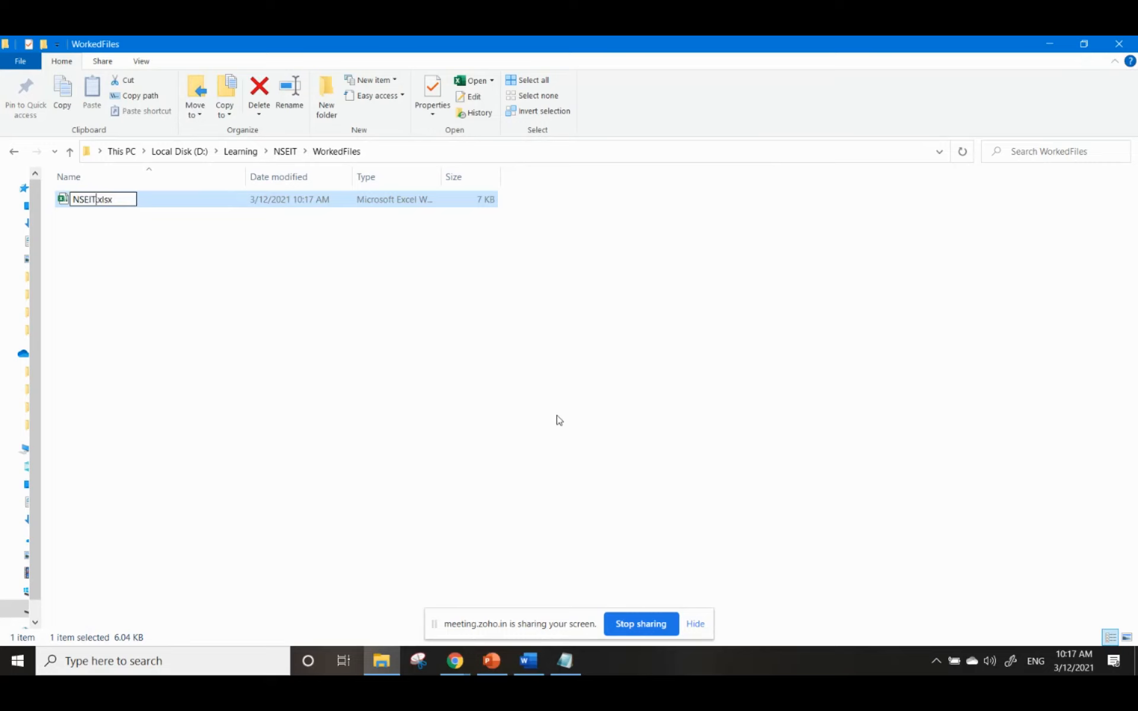
text(_)
key(Delete)
text(Visual)
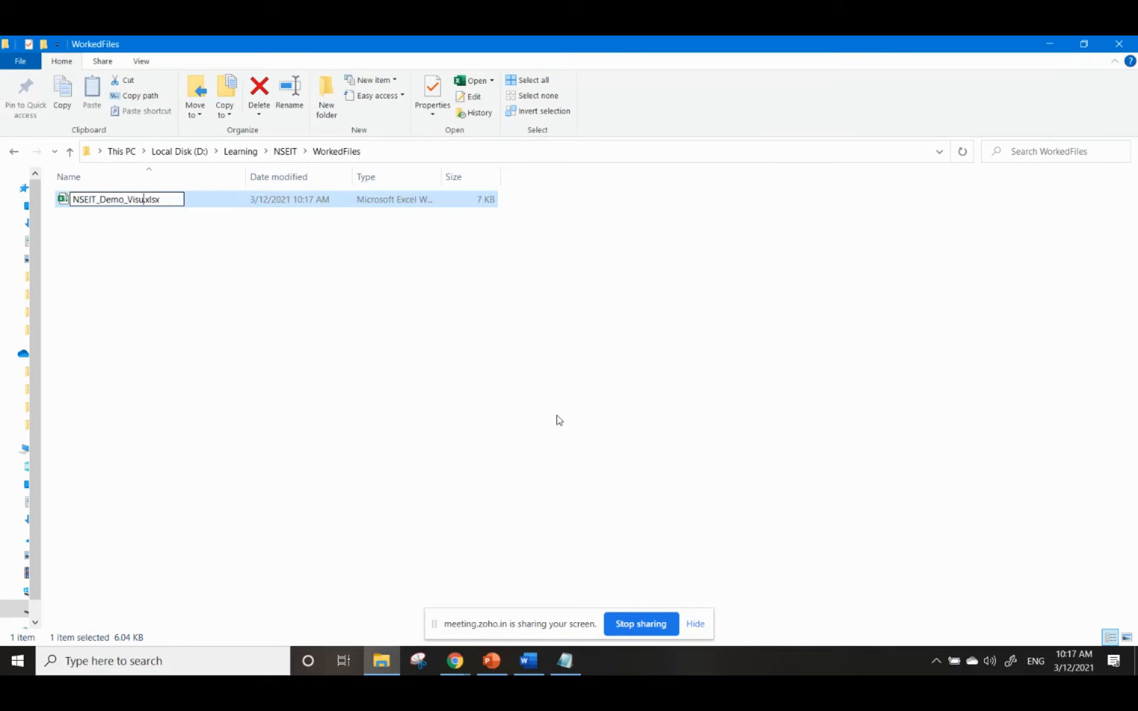
text(_12Mar2021)
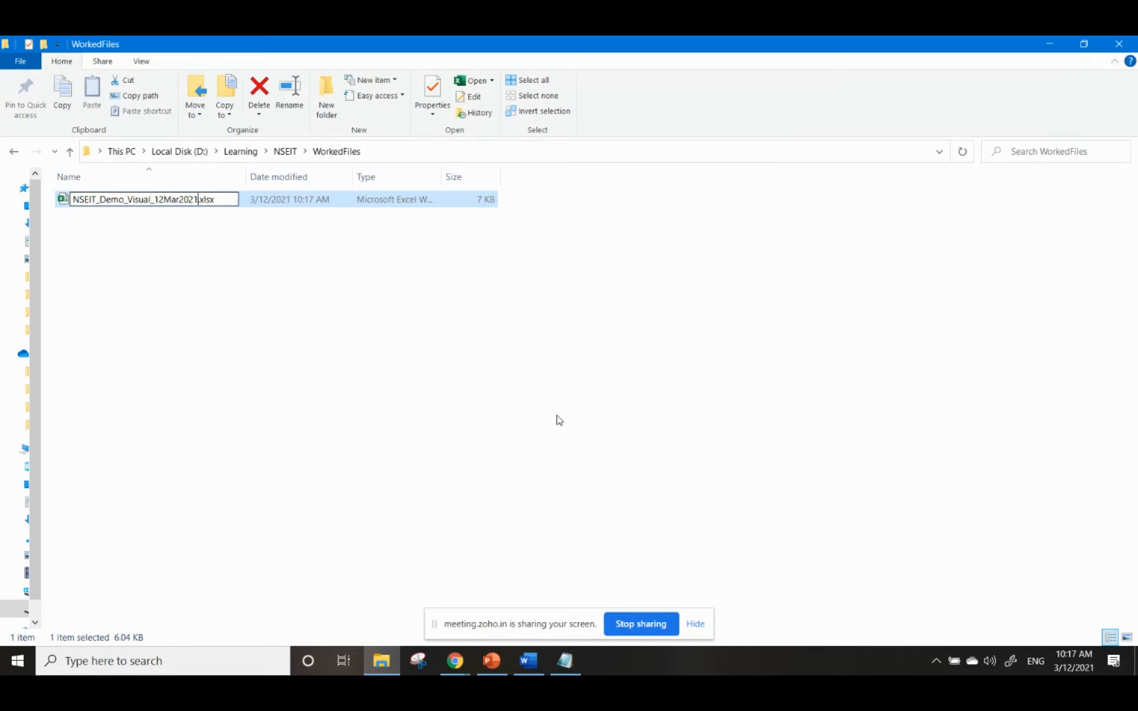
key(Return)
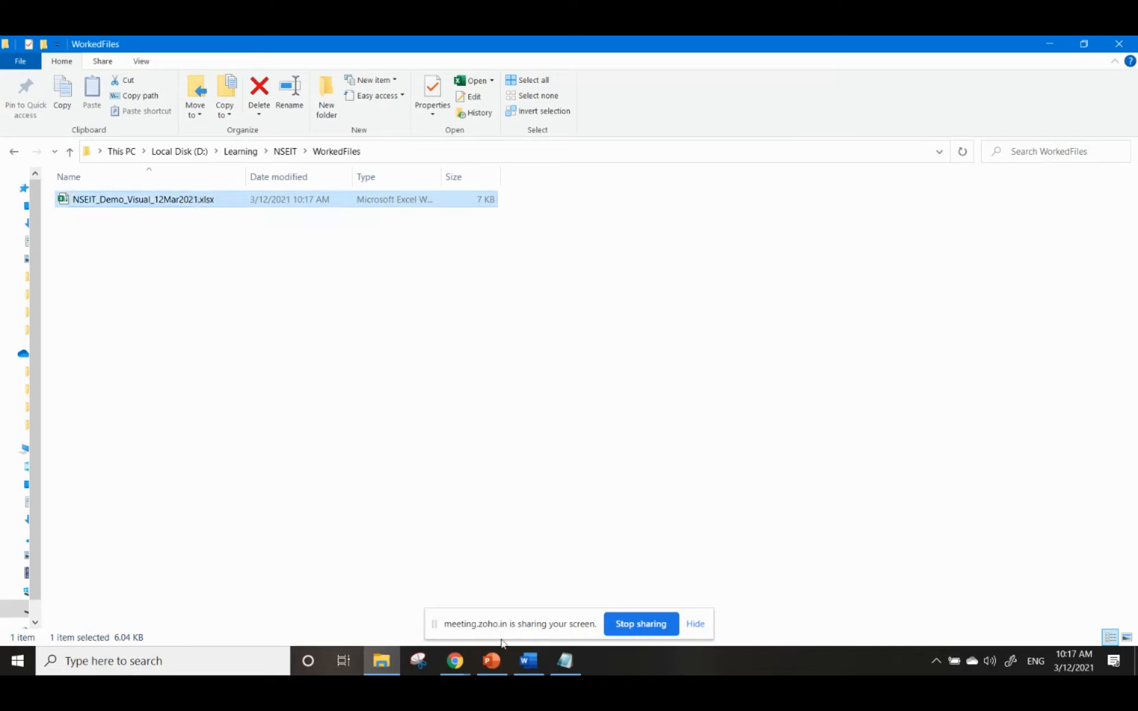
Step: Check the webinar's Q&A messages in Chrome and return to the WorkedFiles folder
mouse_move(460, 670)
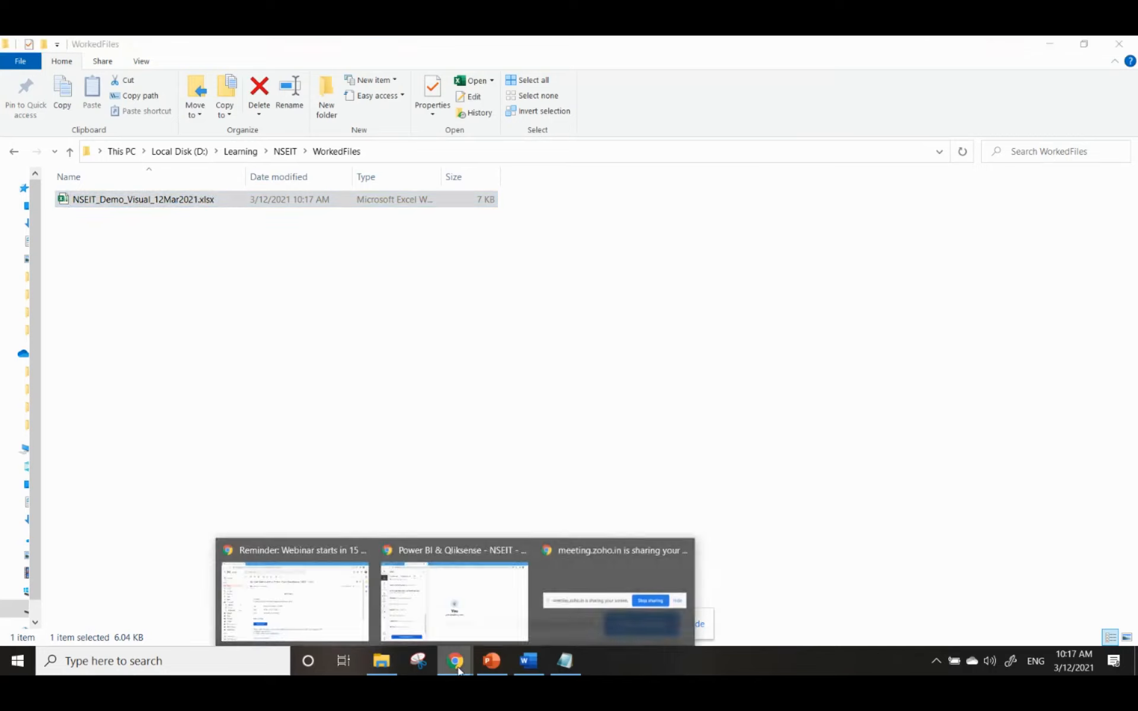
click(471, 595)
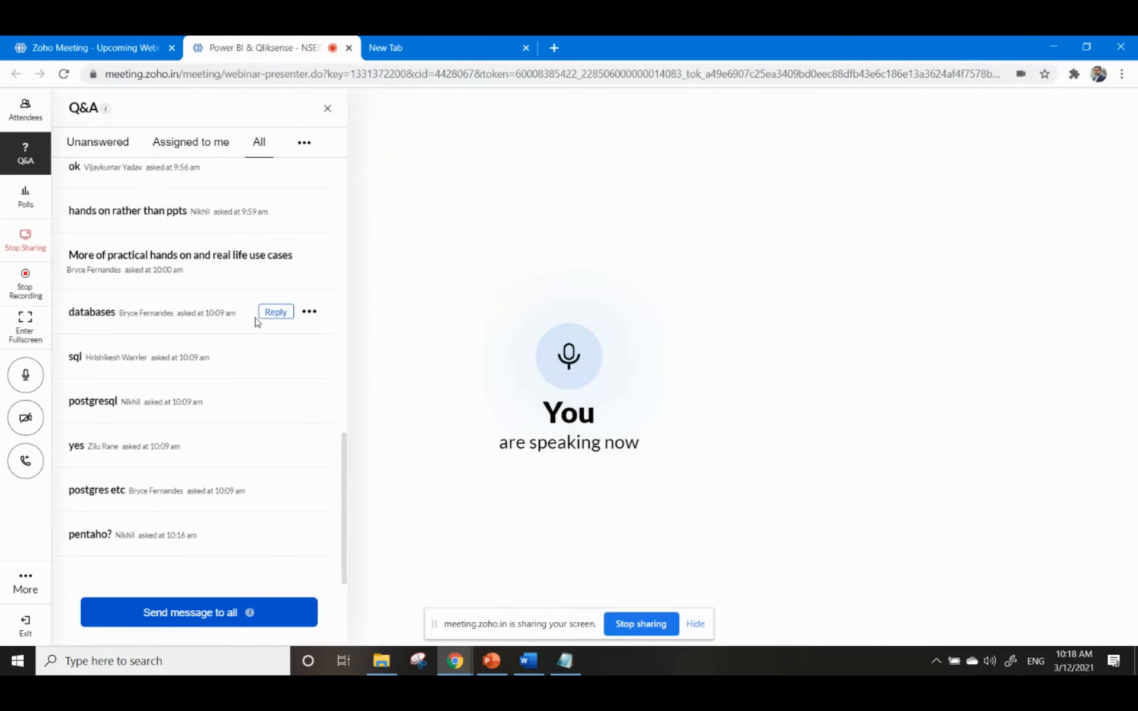
click(1053, 46)
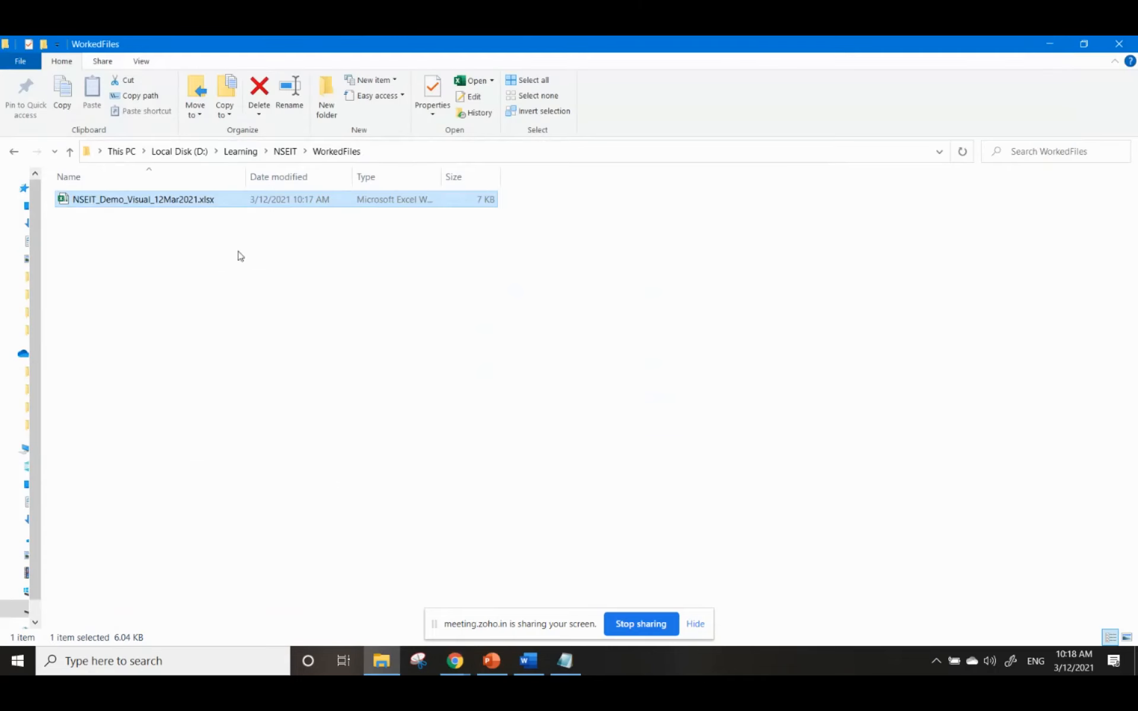
Step: Open NSEIT_Demo_Visual_12Mar2021.xlsx in Excel and set the ribbon to show both its tabs and commands
double_click(169, 206)
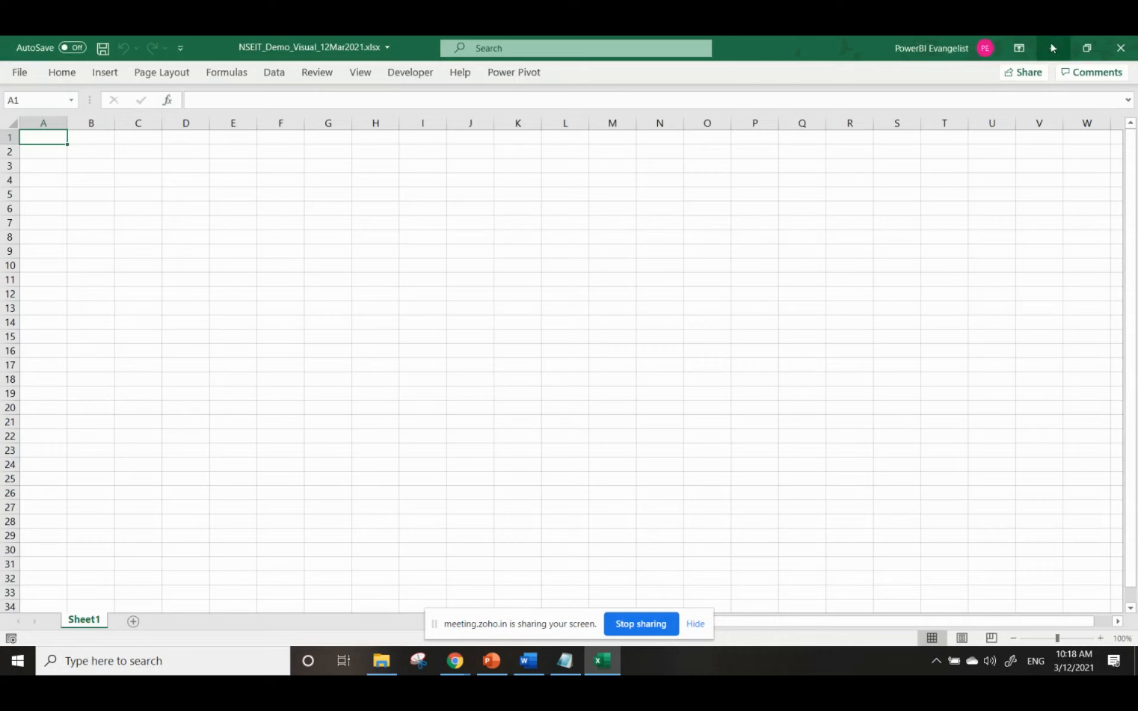
click(1018, 58)
click(1017, 190)
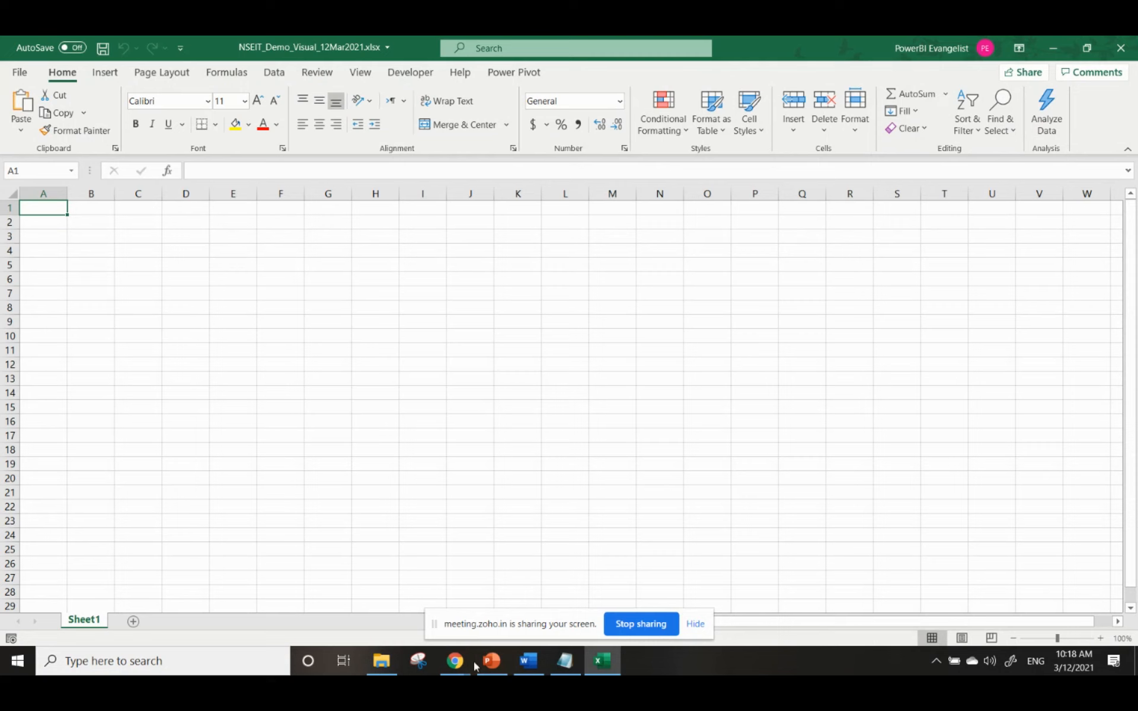
Step: In a new Chrome tab, search for "tallest building in the world" and open Wikipedia's "List of tallest buildings" article
mouse_move(463, 665)
click(486, 617)
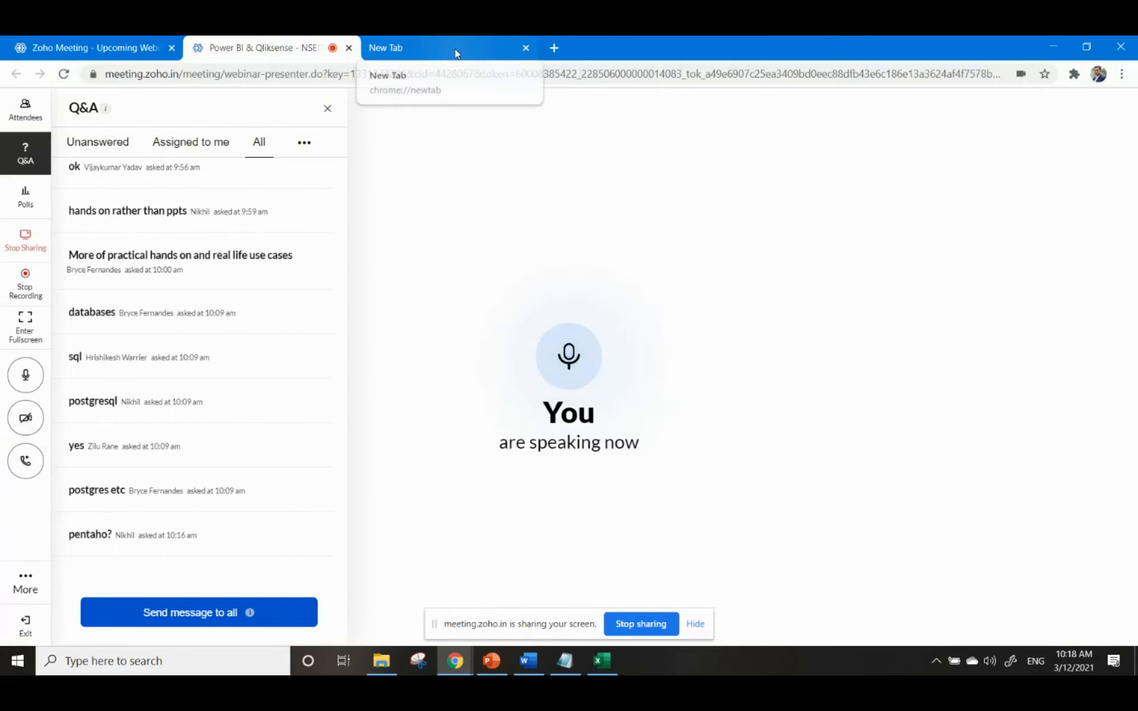
click(457, 50)
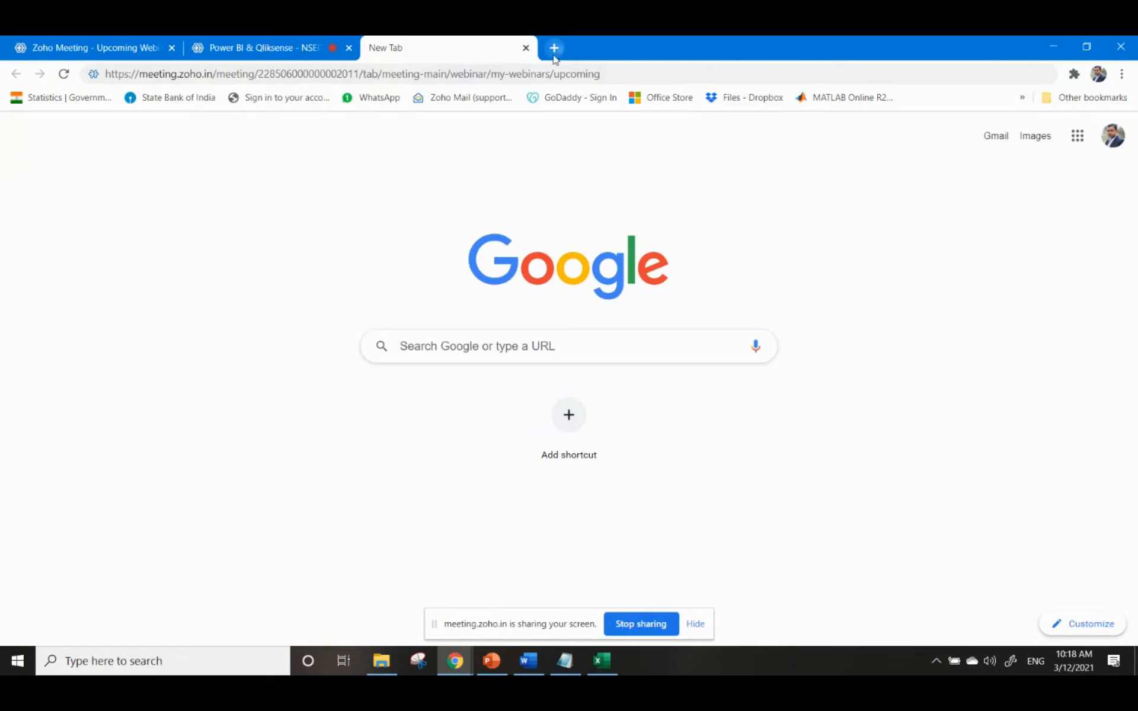
click(554, 48)
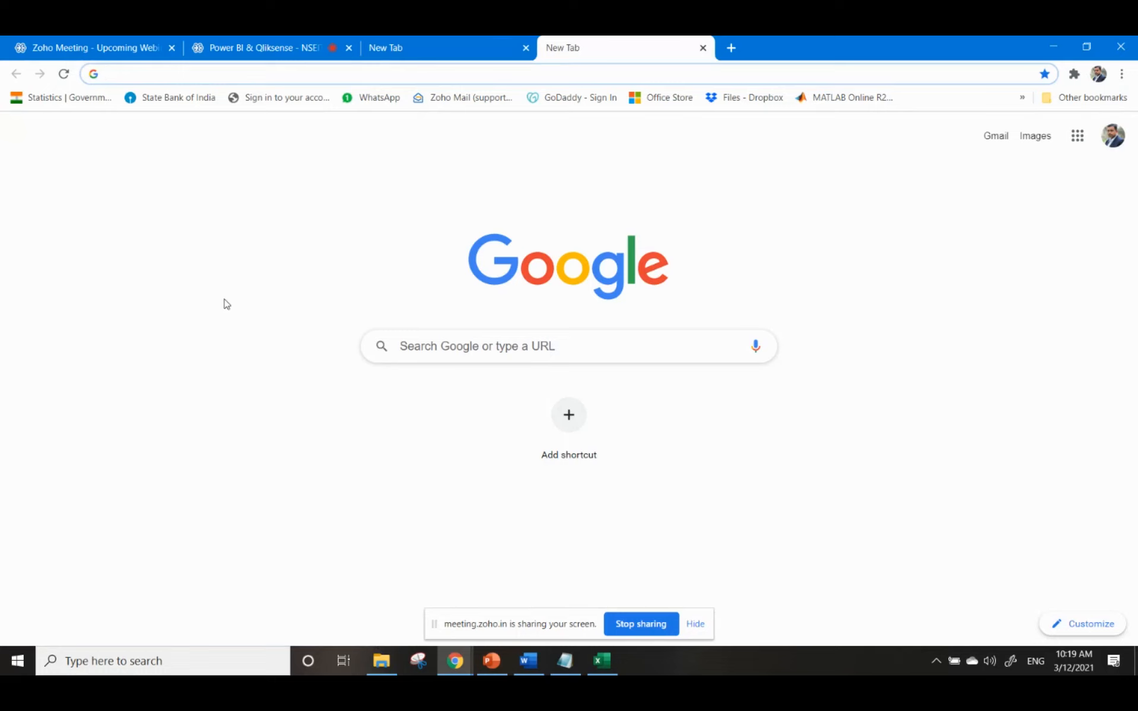
text(talle)
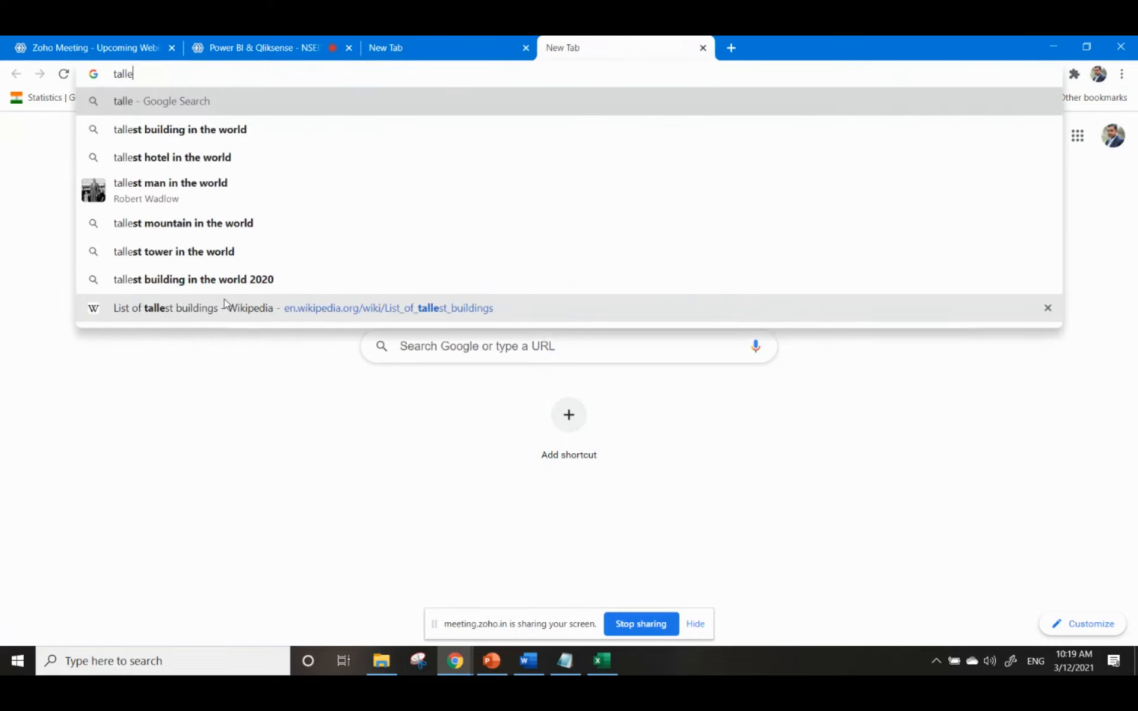
key(Down)
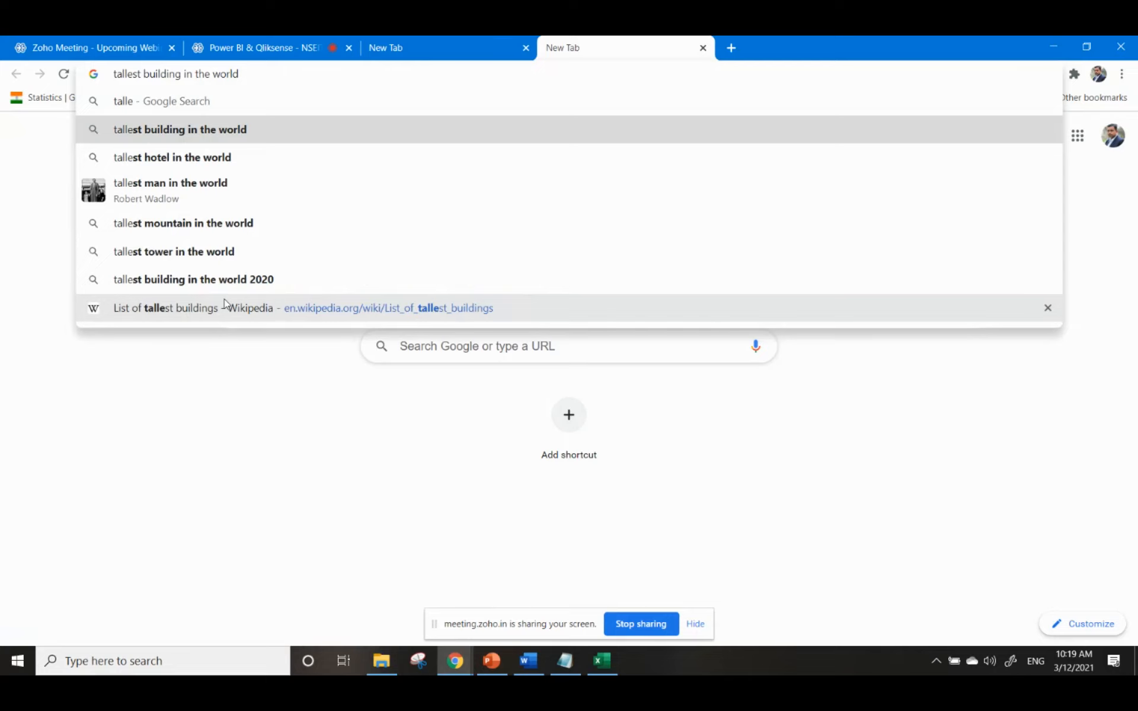
key(Return)
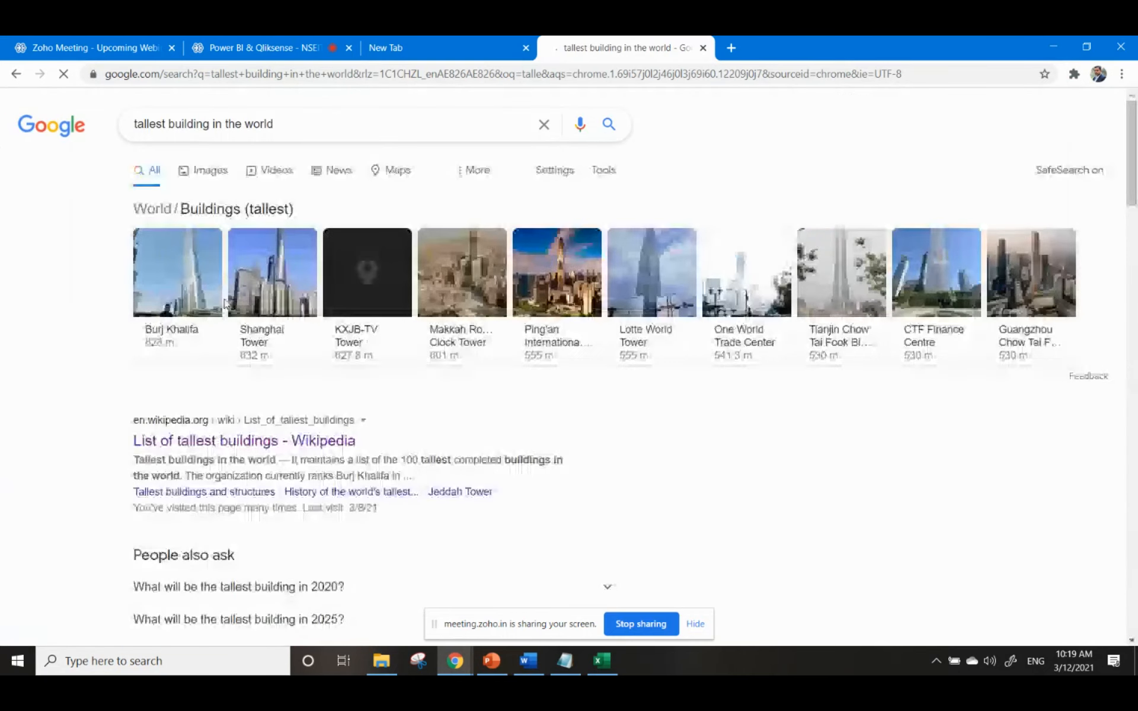
click(340, 443)
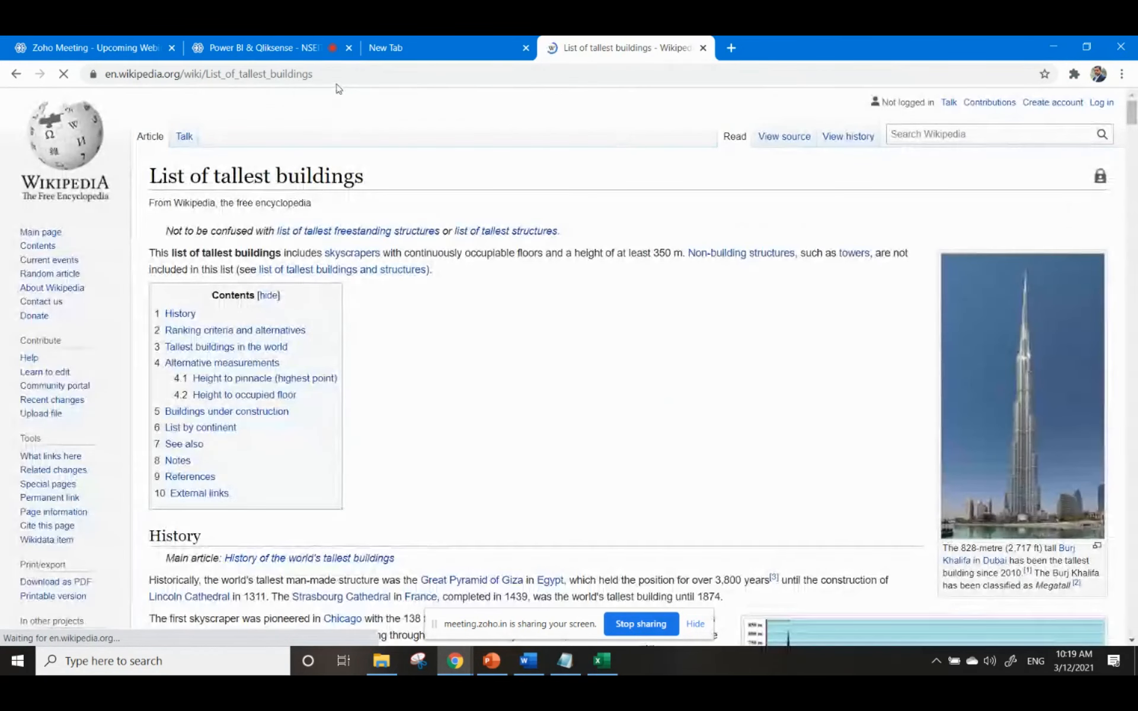
Step: Copy the Wikipedia article's URL and send it to all attendees in the webinar's Q&A
click(340, 73)
key(ctrl+c)
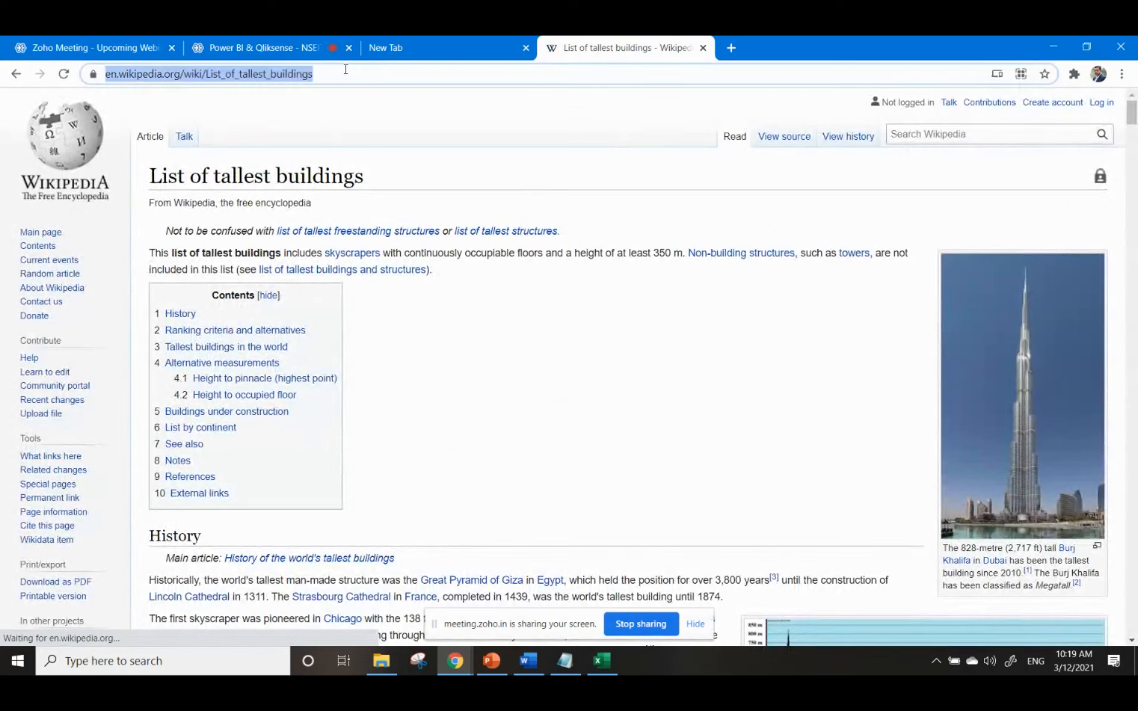
click(261, 45)
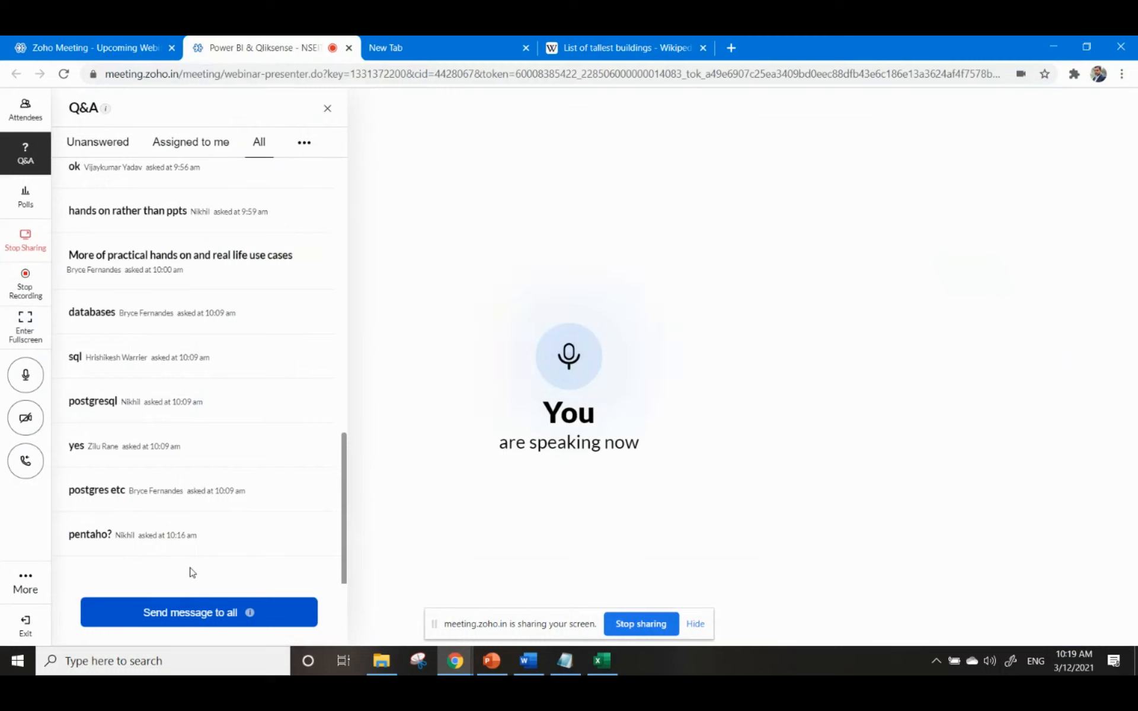
click(193, 619)
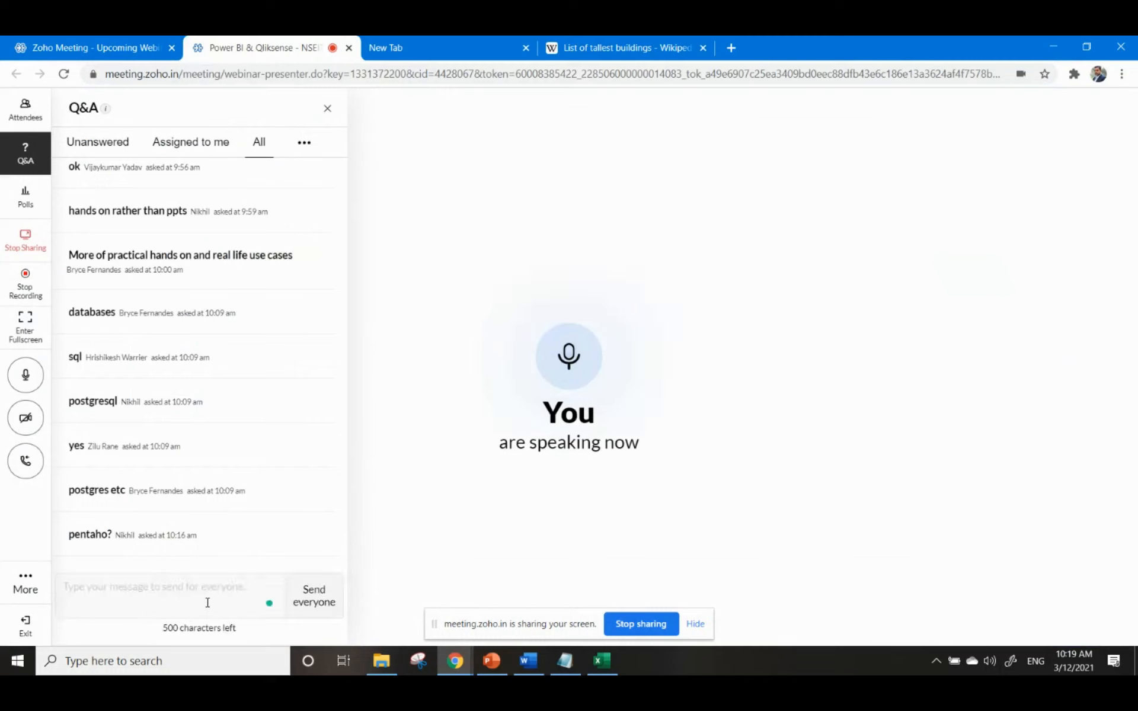
key(ctrl+v)
key(Return)
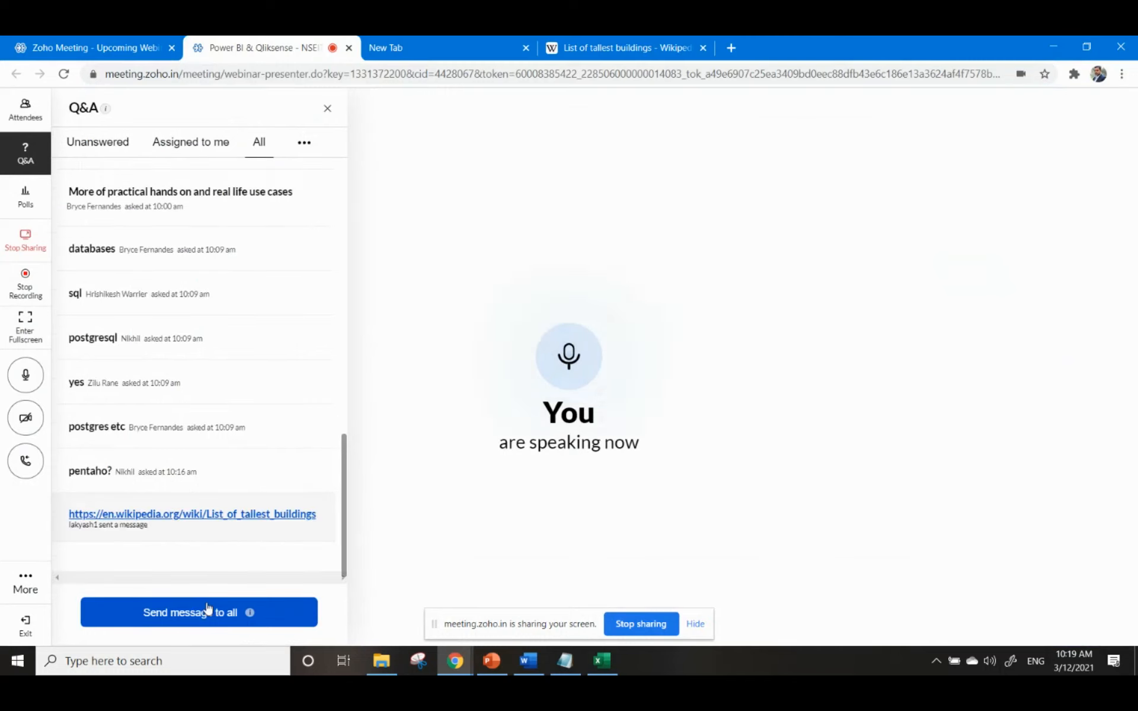
click(542, 48)
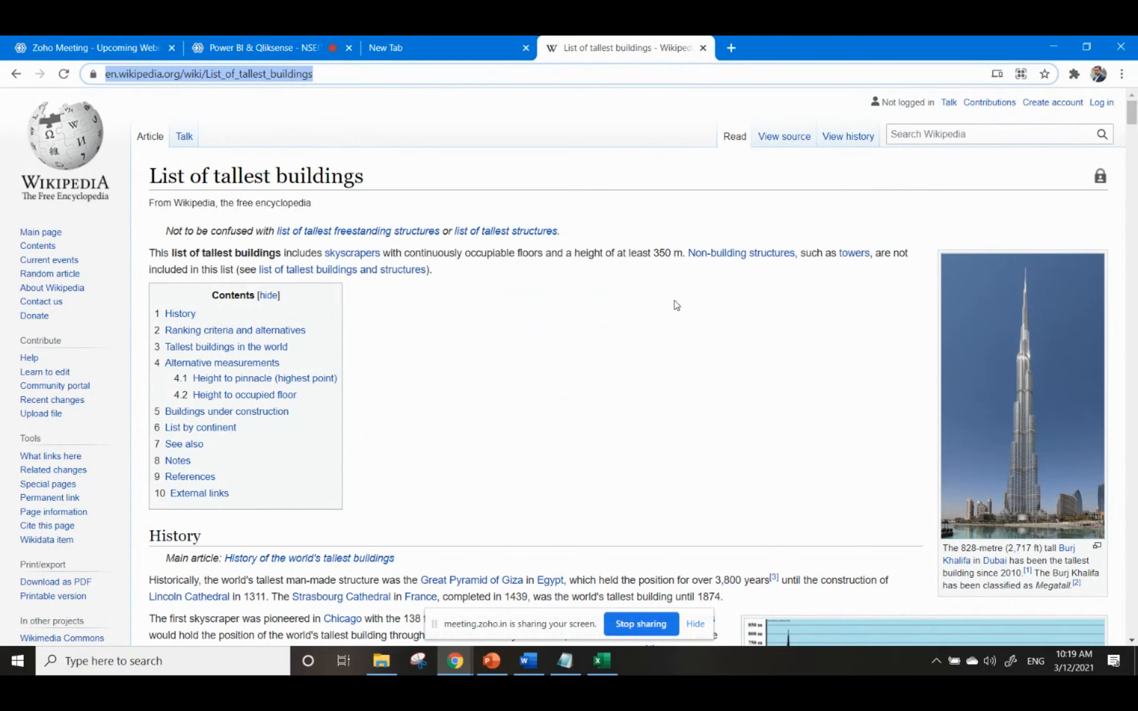
click(605, 667)
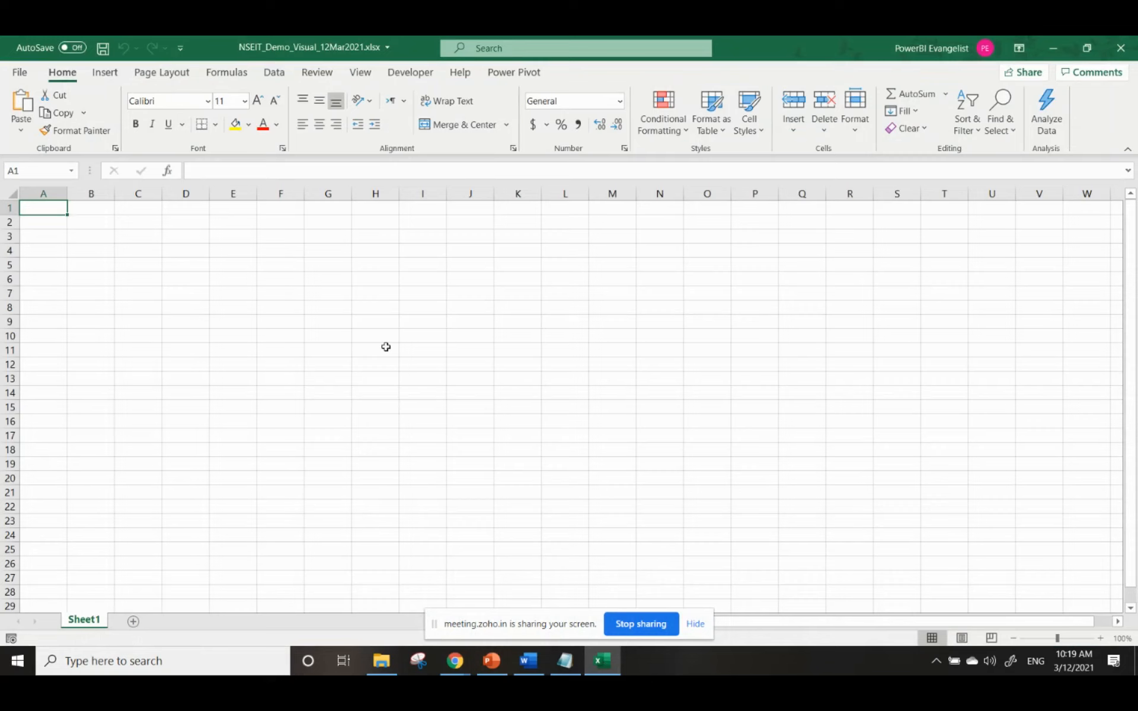
click(277, 79)
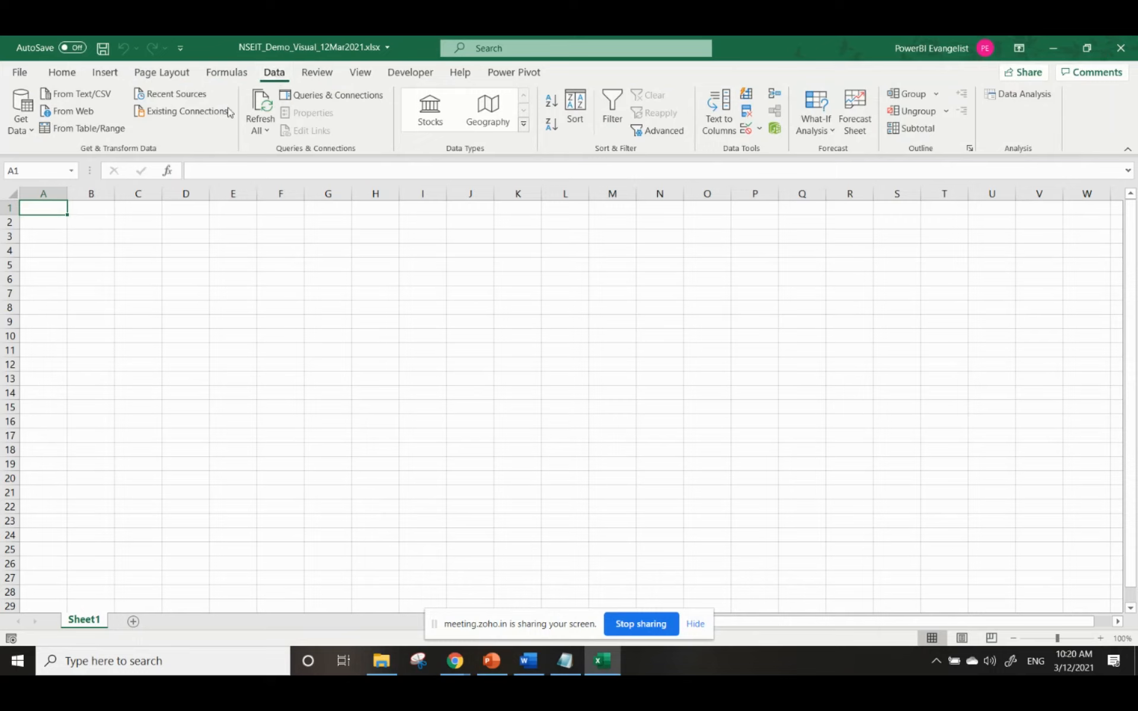
click(24, 121)
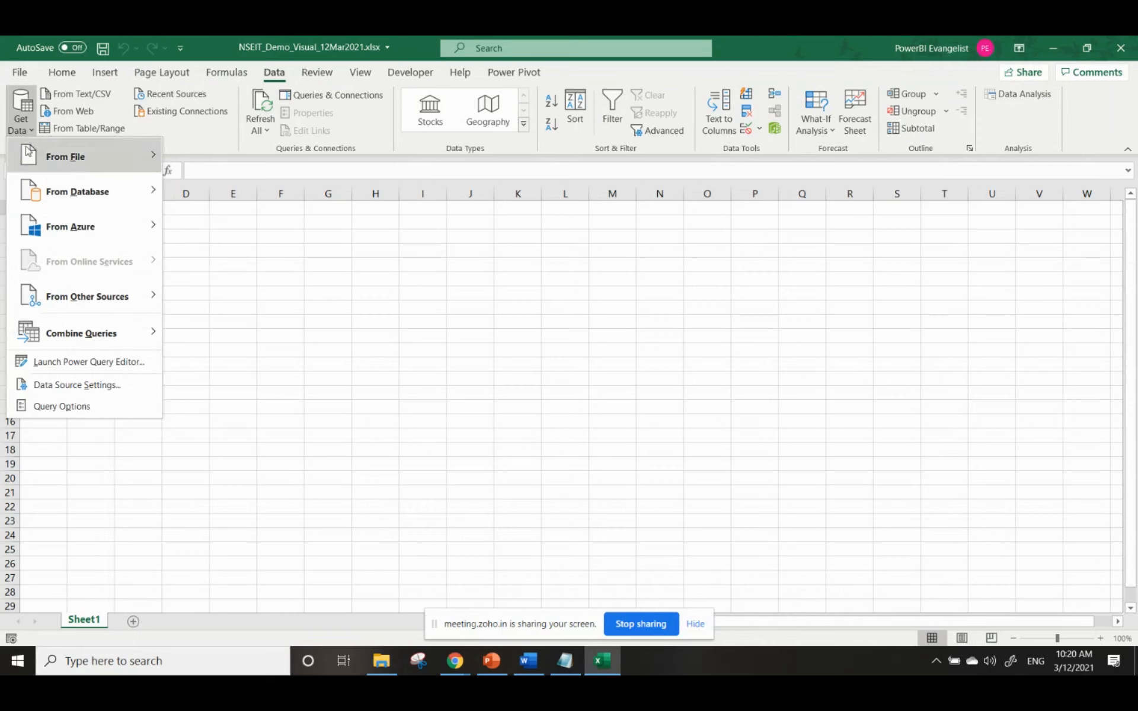
mouse_move(99, 304)
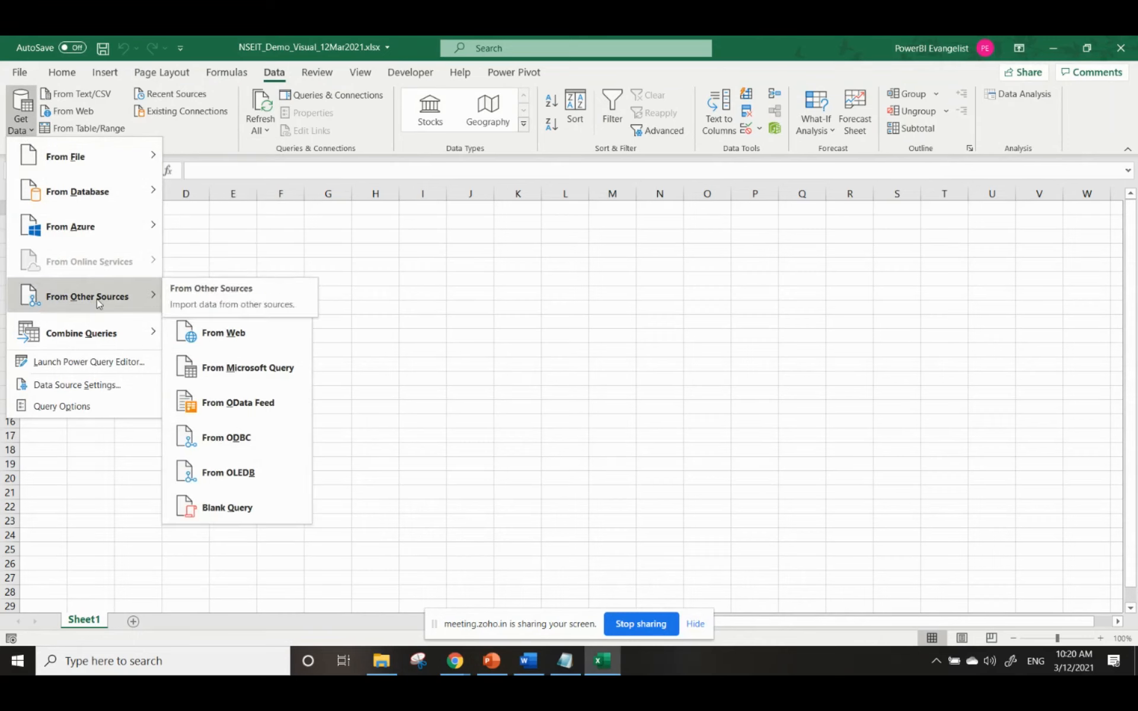
click(265, 345)
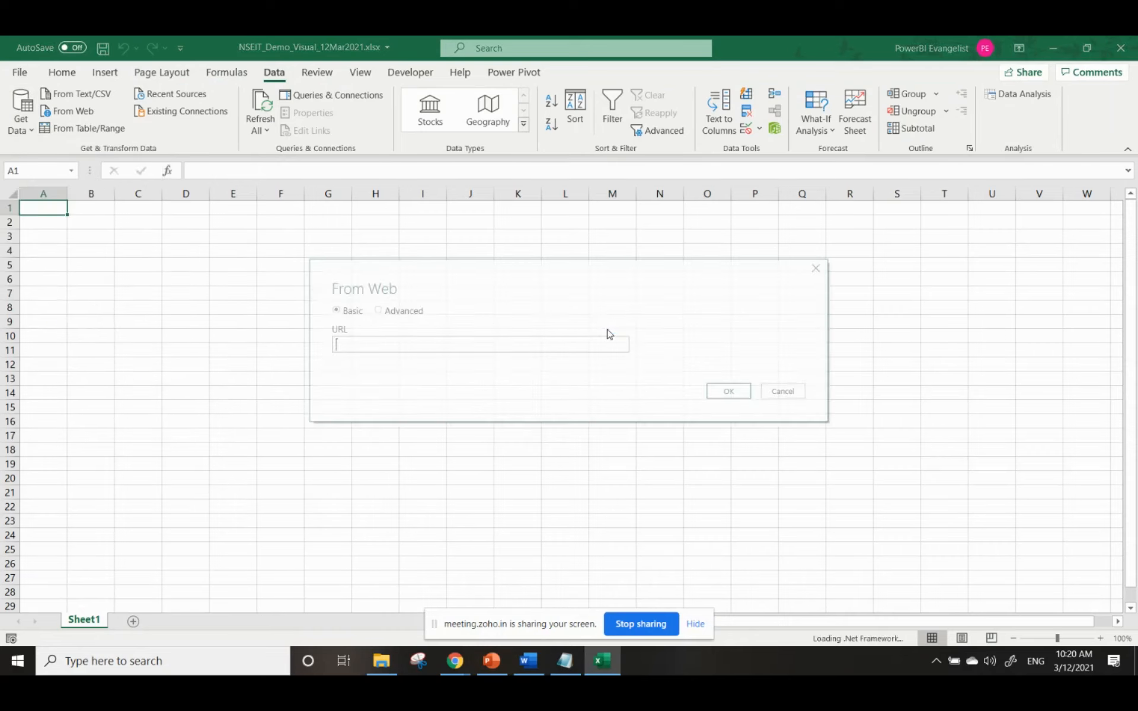
key(ctrl+v)
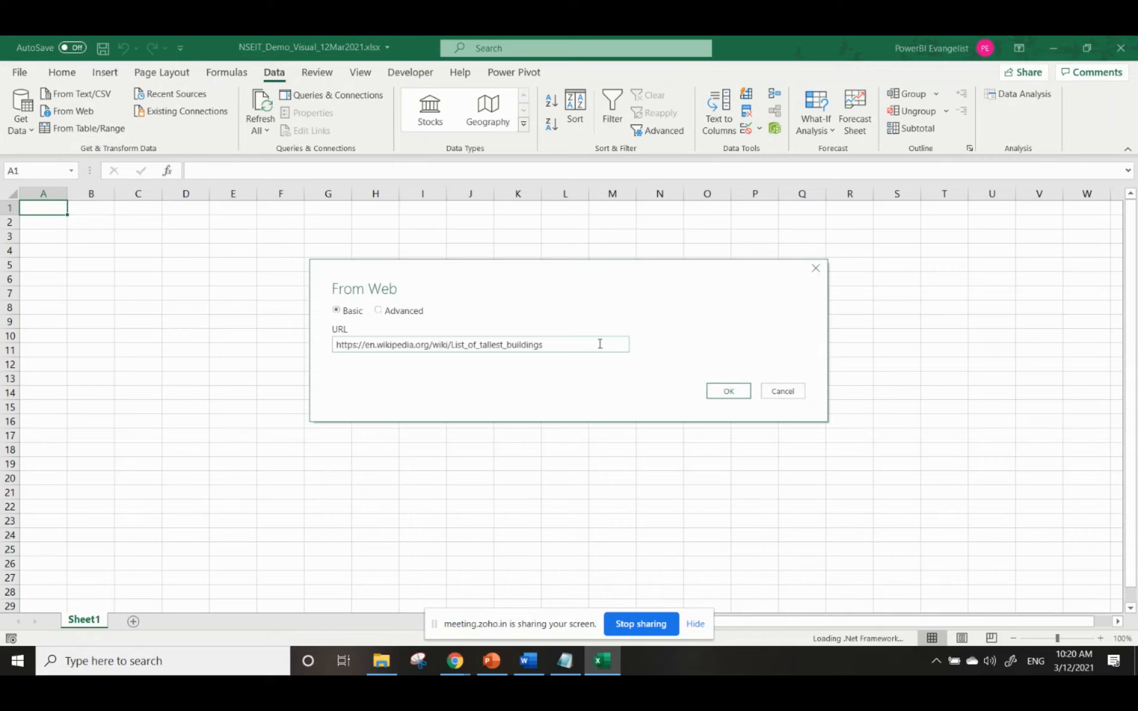
click(726, 391)
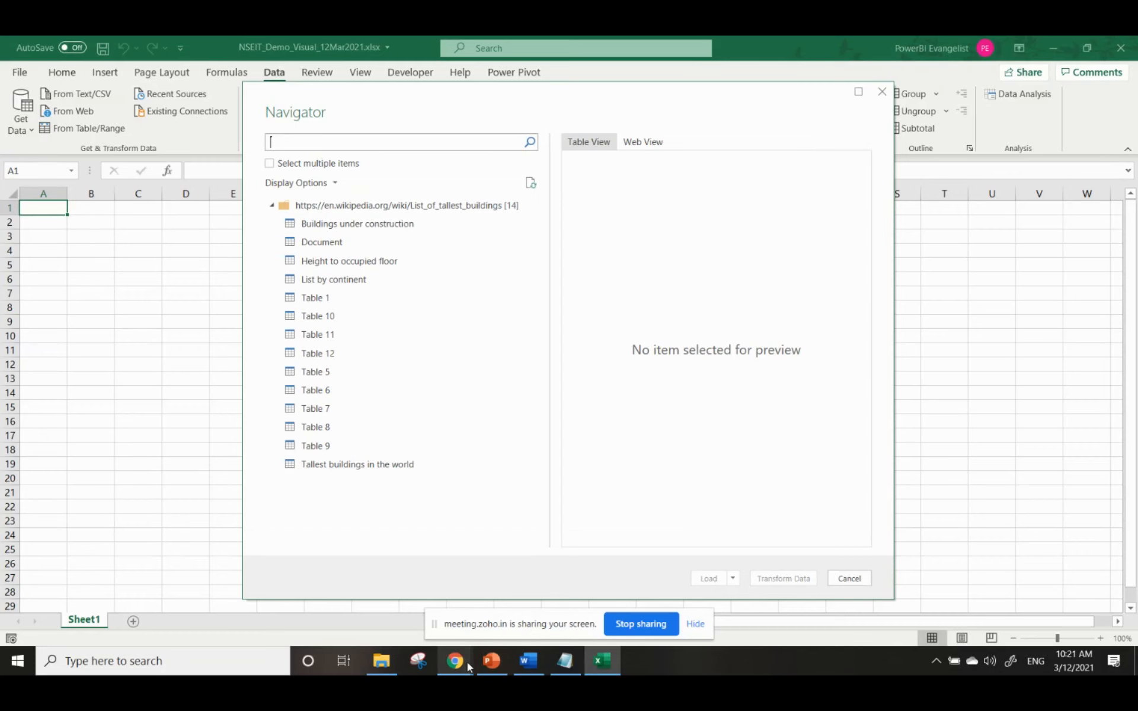
Step: Check the attendees' latest replies in the webinar's Q&A and return to Excel's Navigator dialog
mouse_move(467, 662)
click(454, 599)
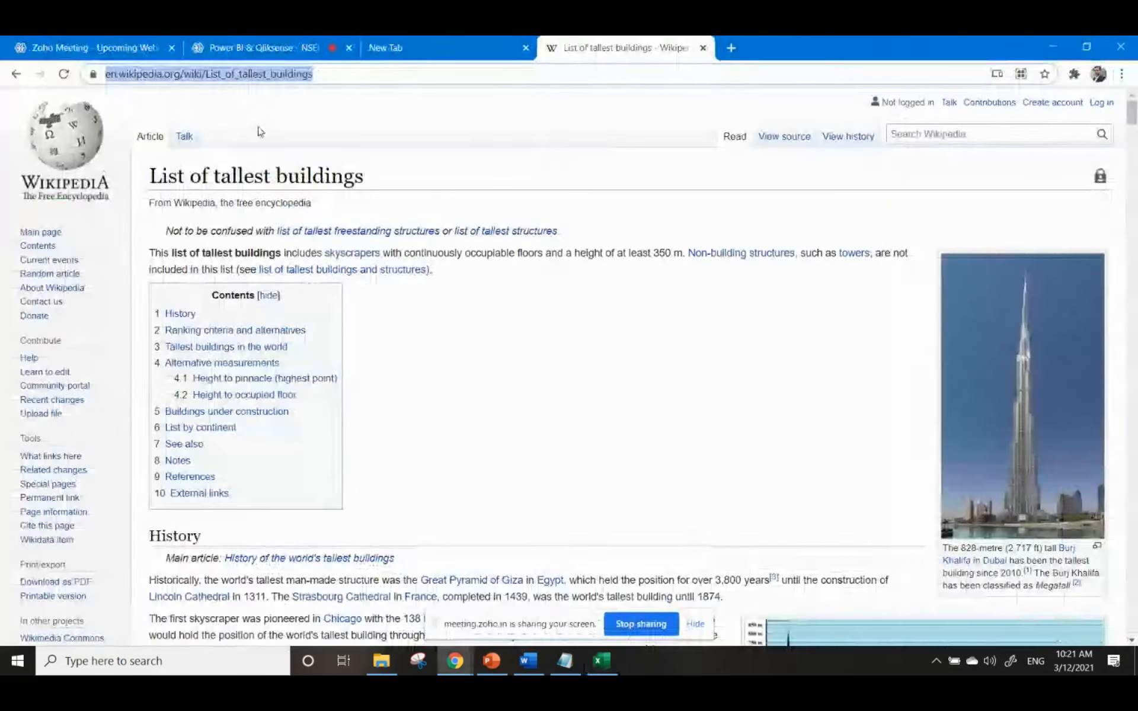
click(273, 44)
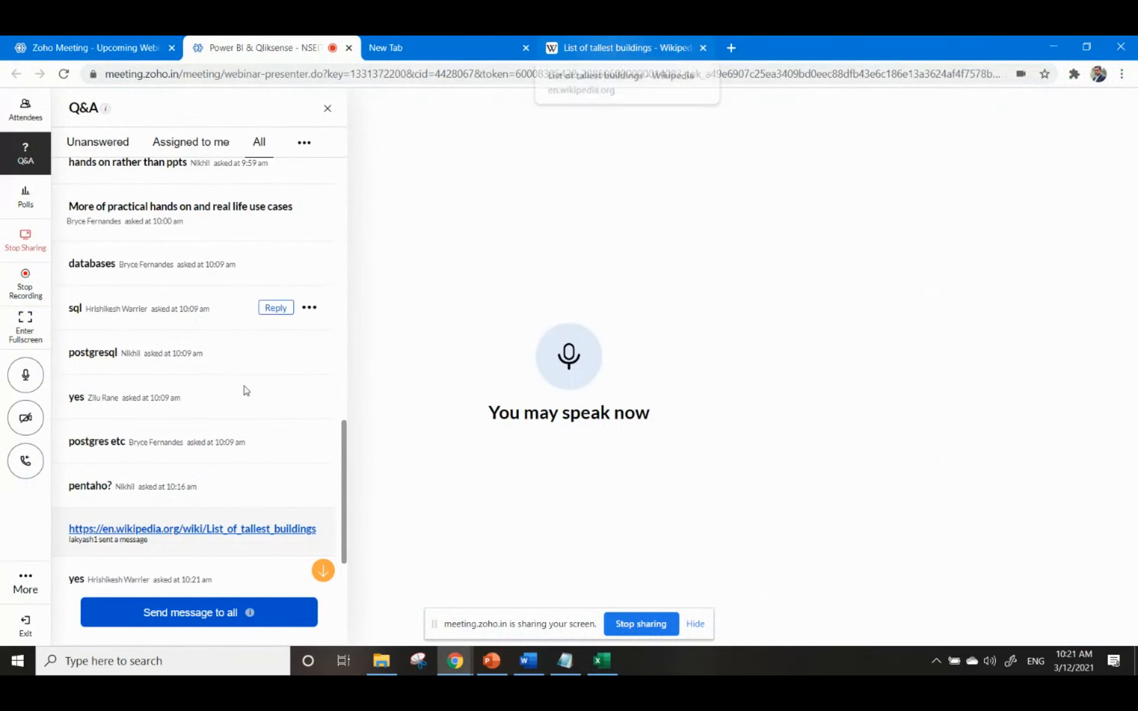
scroll(144, 519, down, 2)
click(1057, 43)
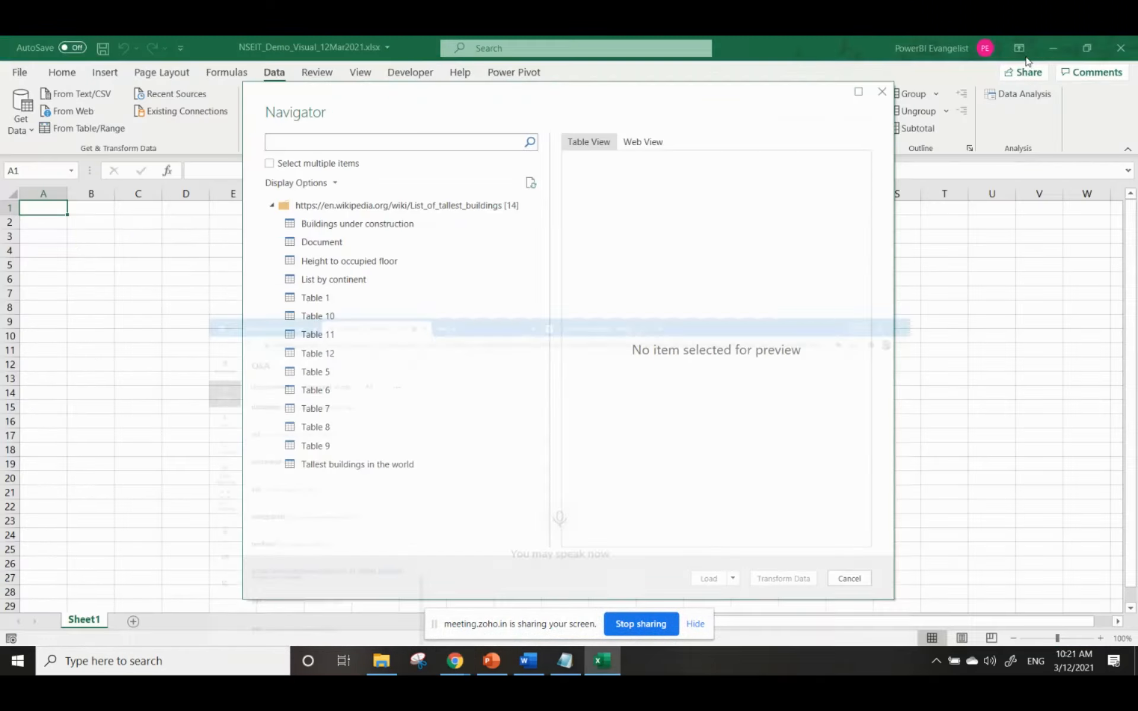
Step: Preview Table 1 in the Navigator, open it in the Power Query Editor and refresh its data preview
click(341, 303)
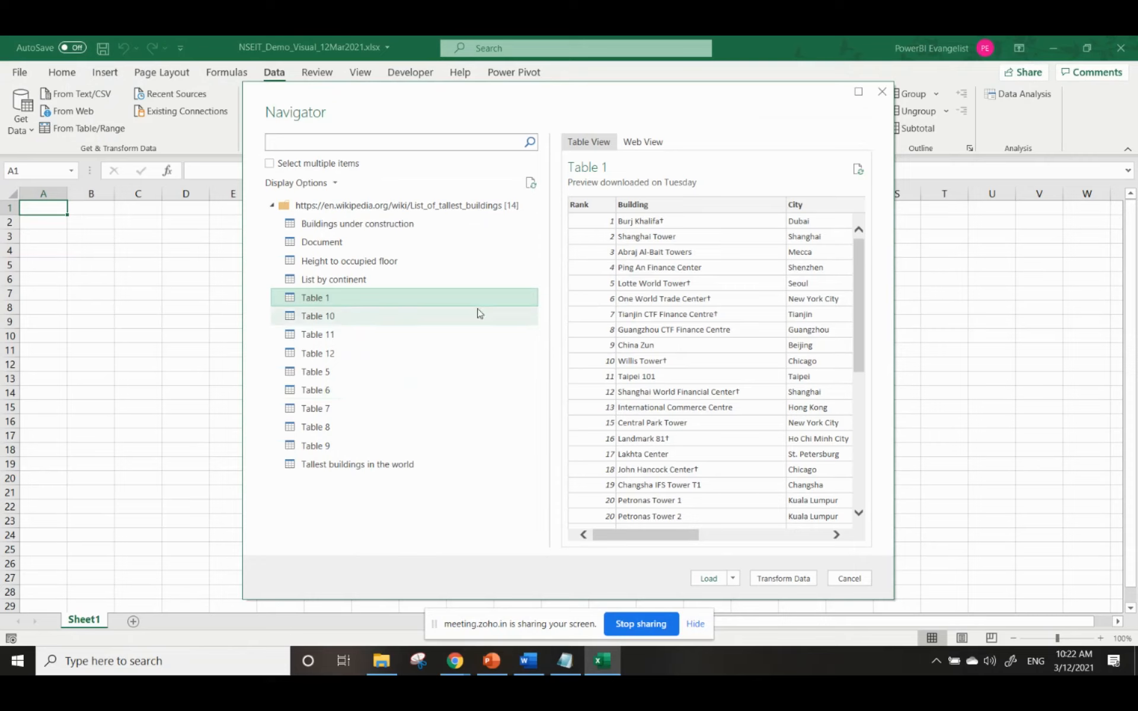
drag(694, 540, 827, 543)
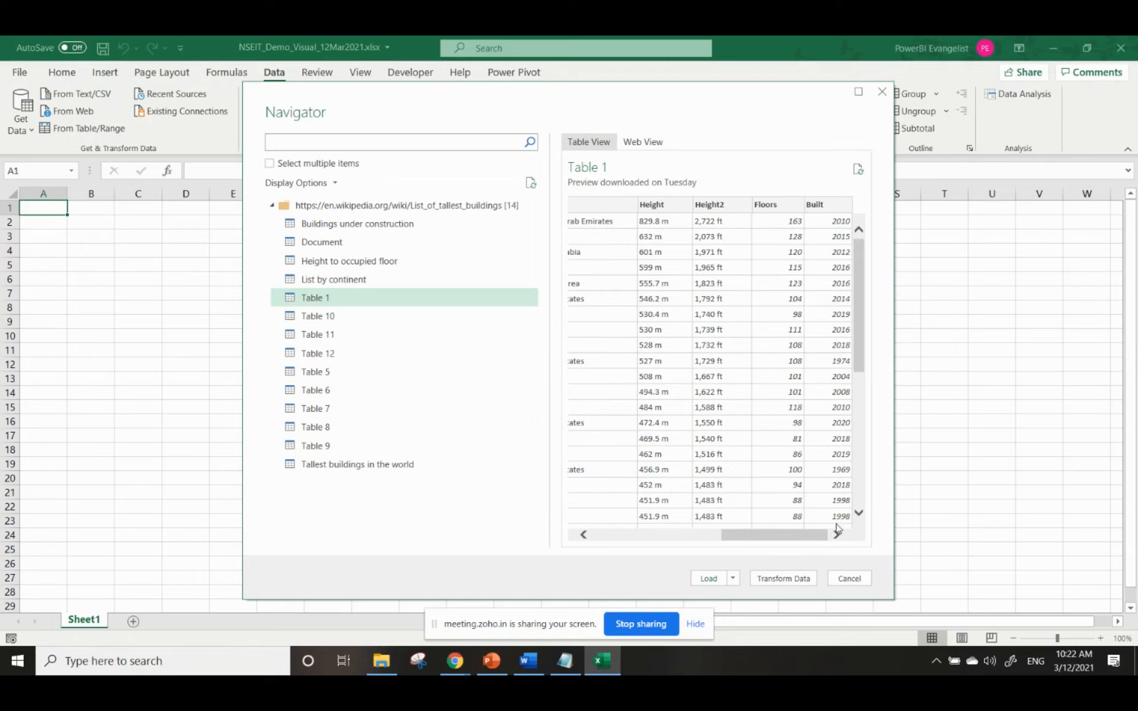
click(792, 584)
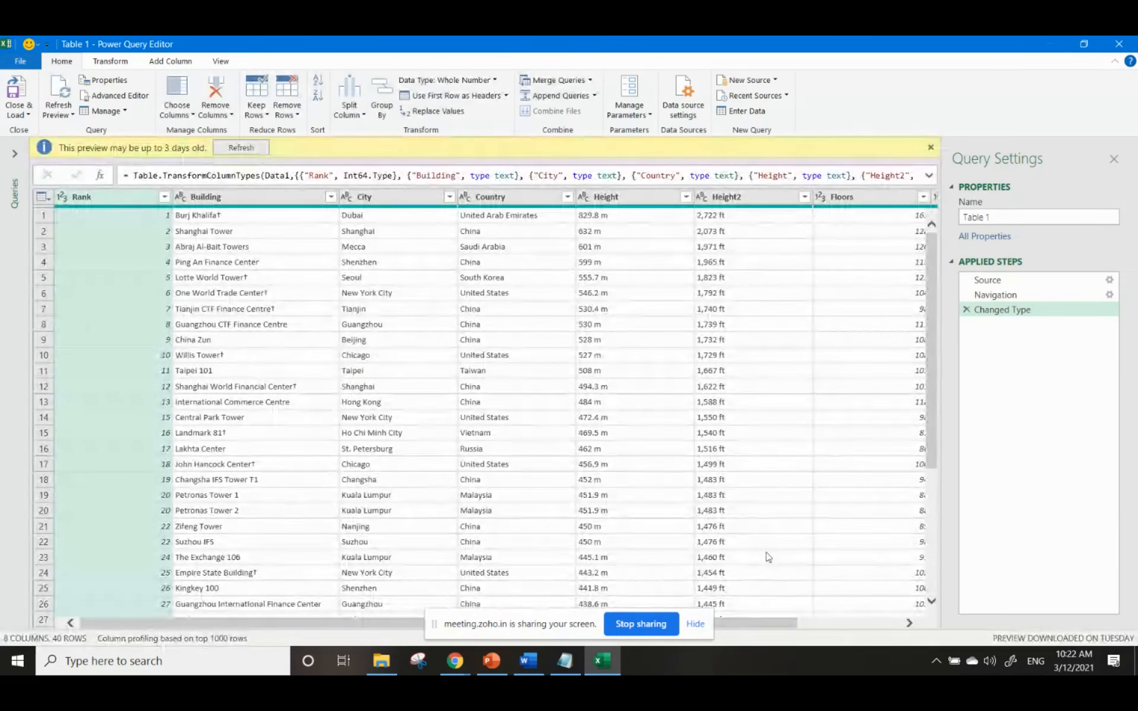
click(238, 148)
drag(295, 51, 356, 181)
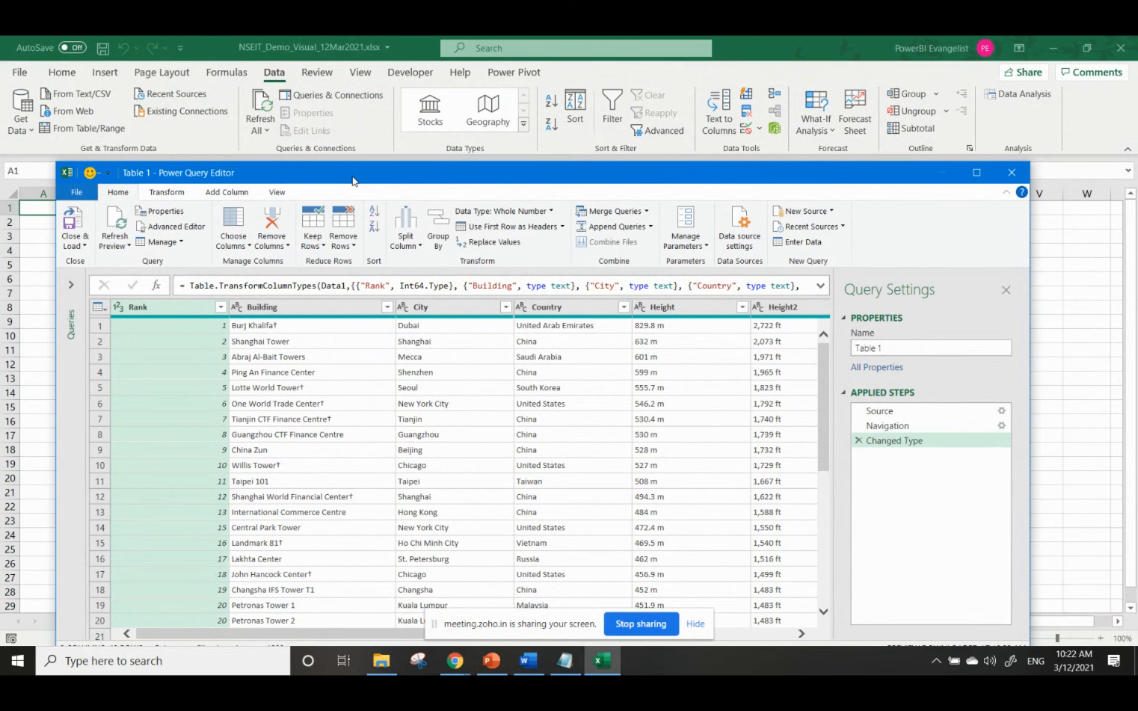
Step: Switch to the webinar in Chrome, check its Q&A replies and attendee list, and return to Excel's Power Query Editor
click(454, 667)
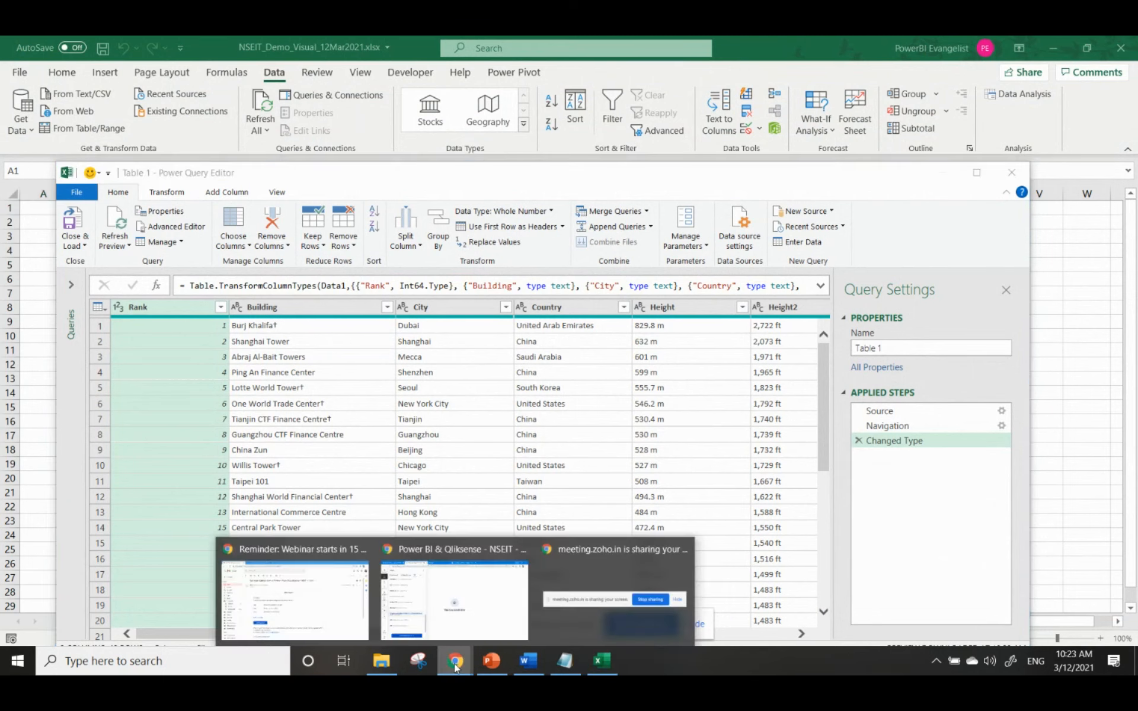
click(435, 602)
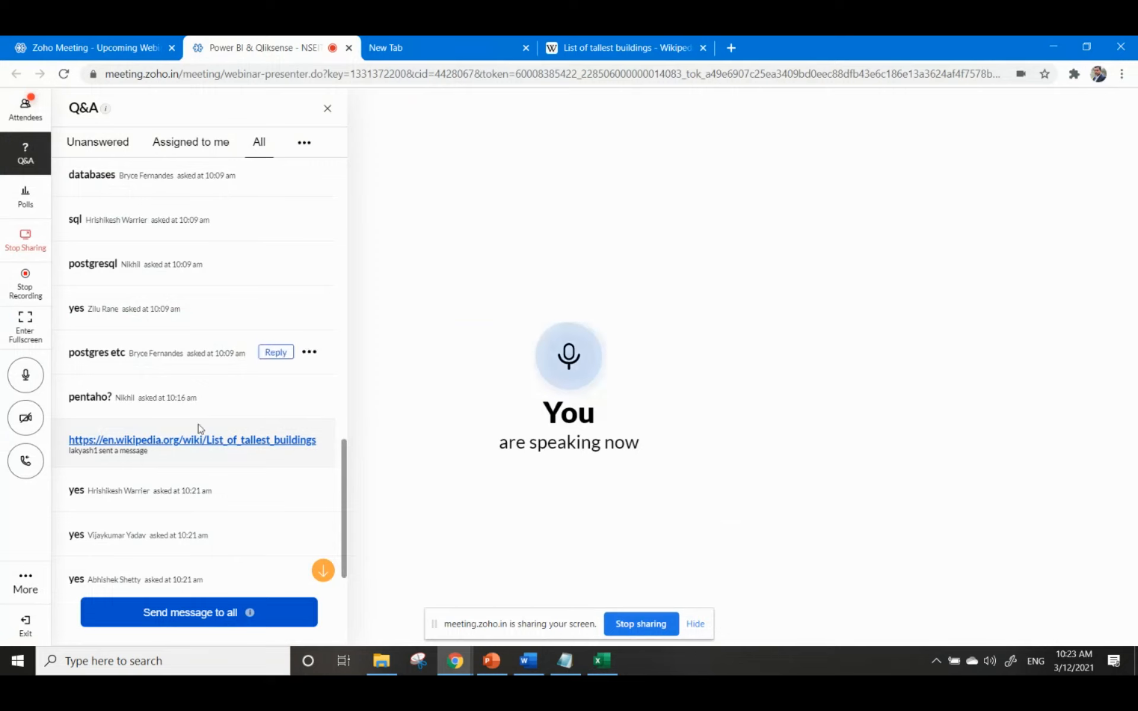
click(26, 110)
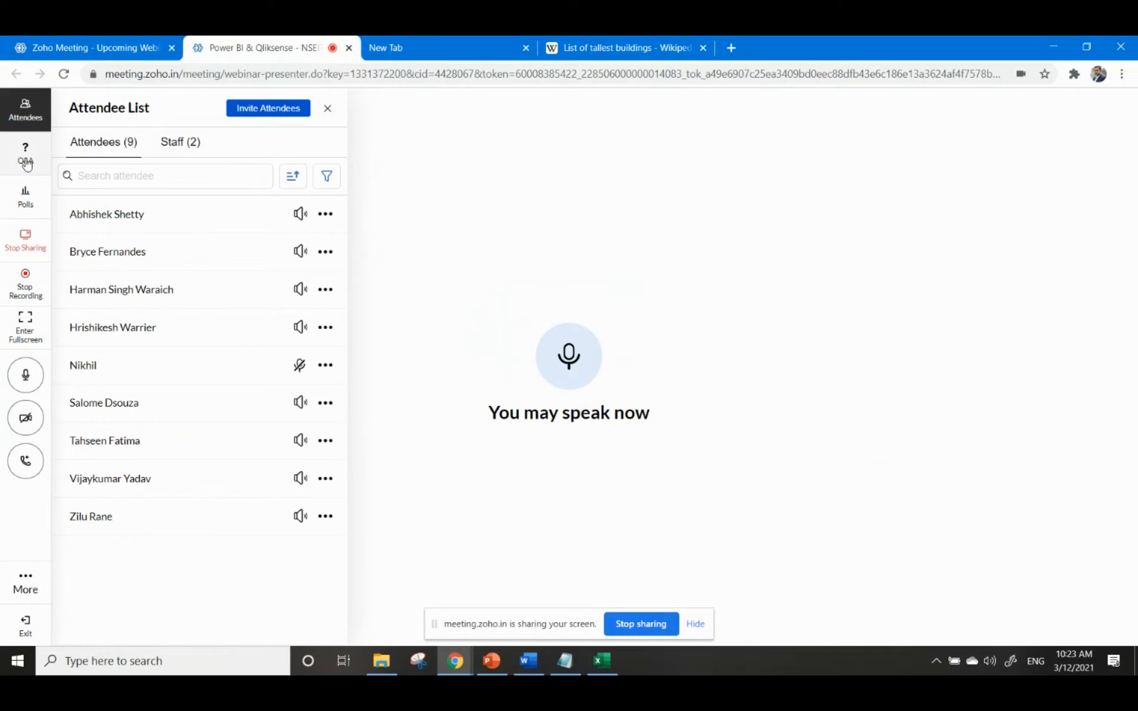
click(25, 155)
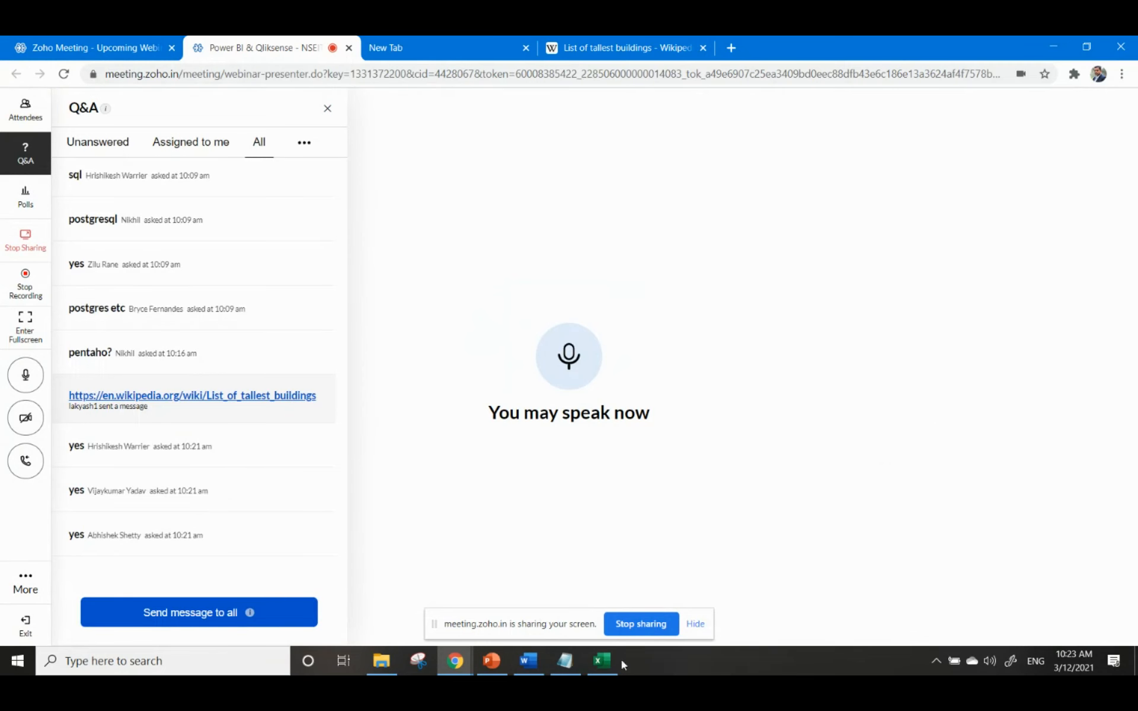
click(604, 669)
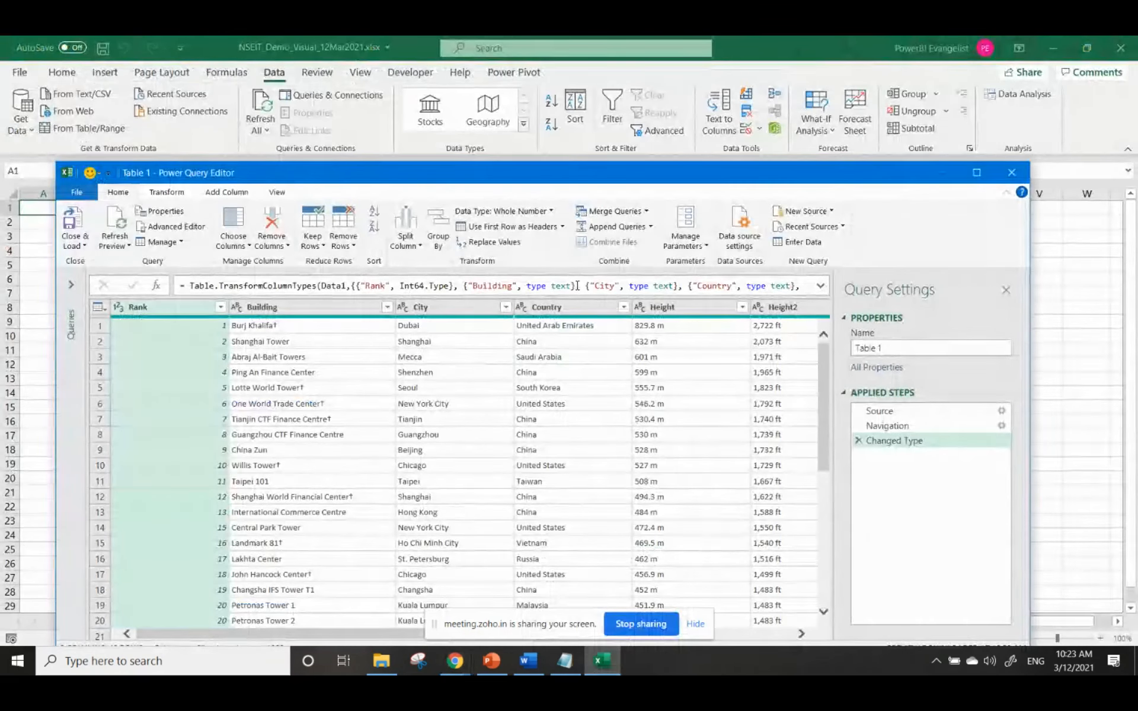
Step: Close the Power Query Editor, loading Table 1 into the workbook, and save the workbook
drag(567, 170, 584, 84)
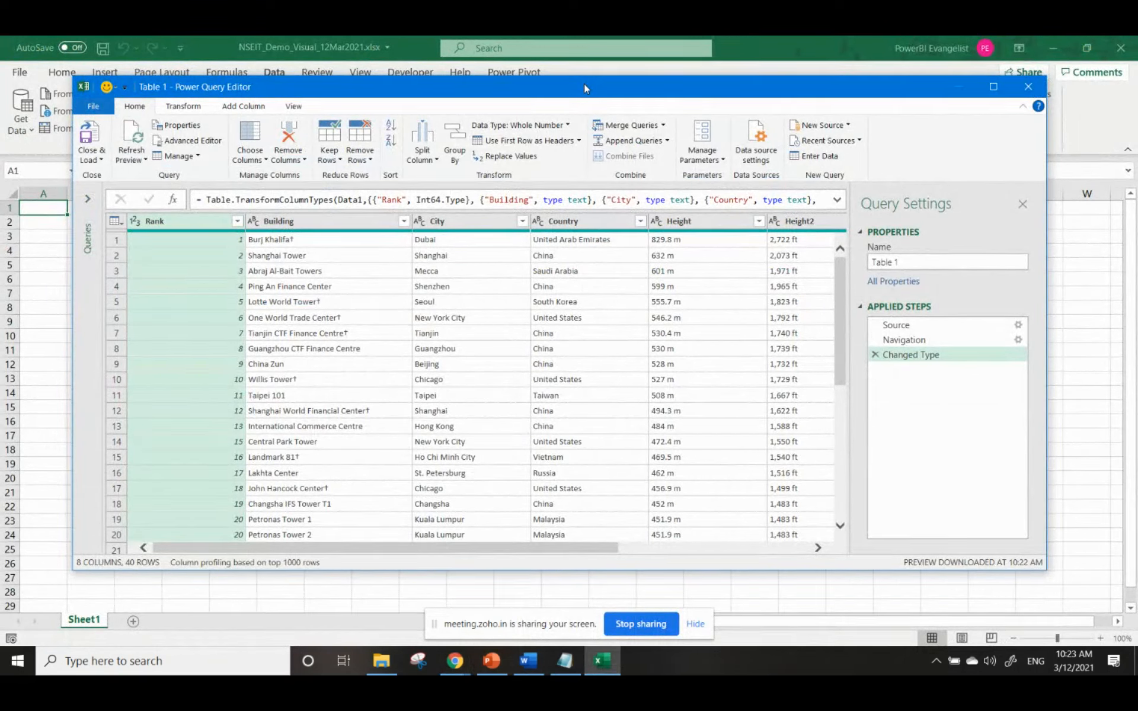
click(101, 161)
click(110, 175)
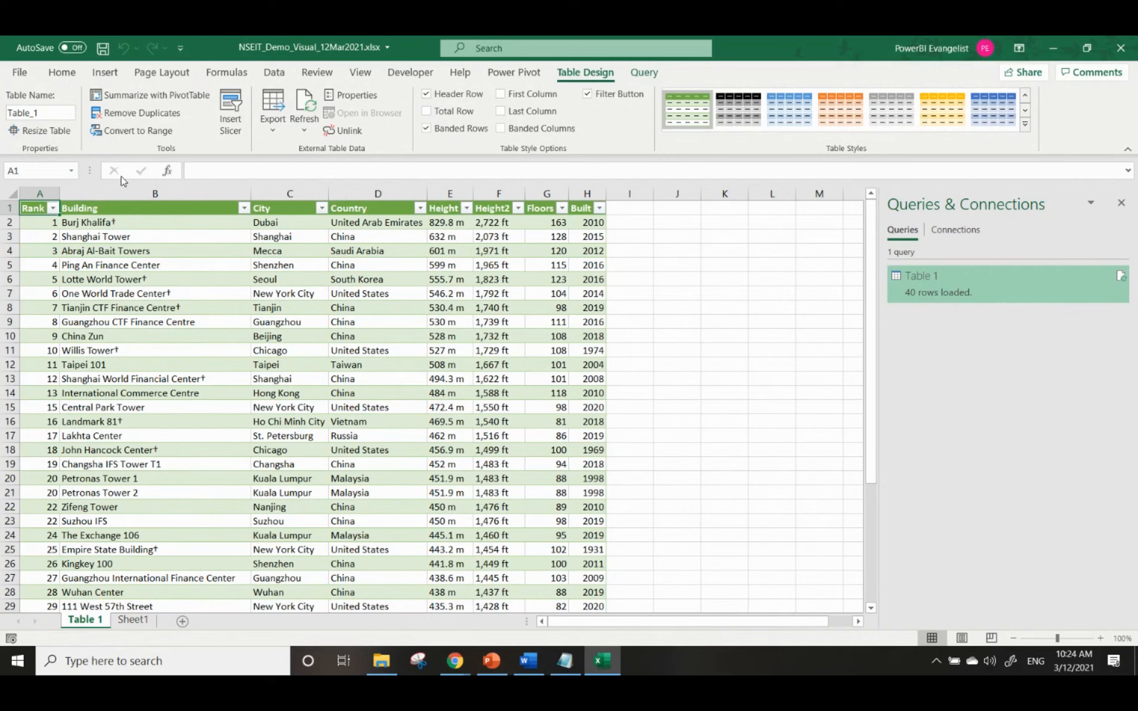
key(ctrl+s)
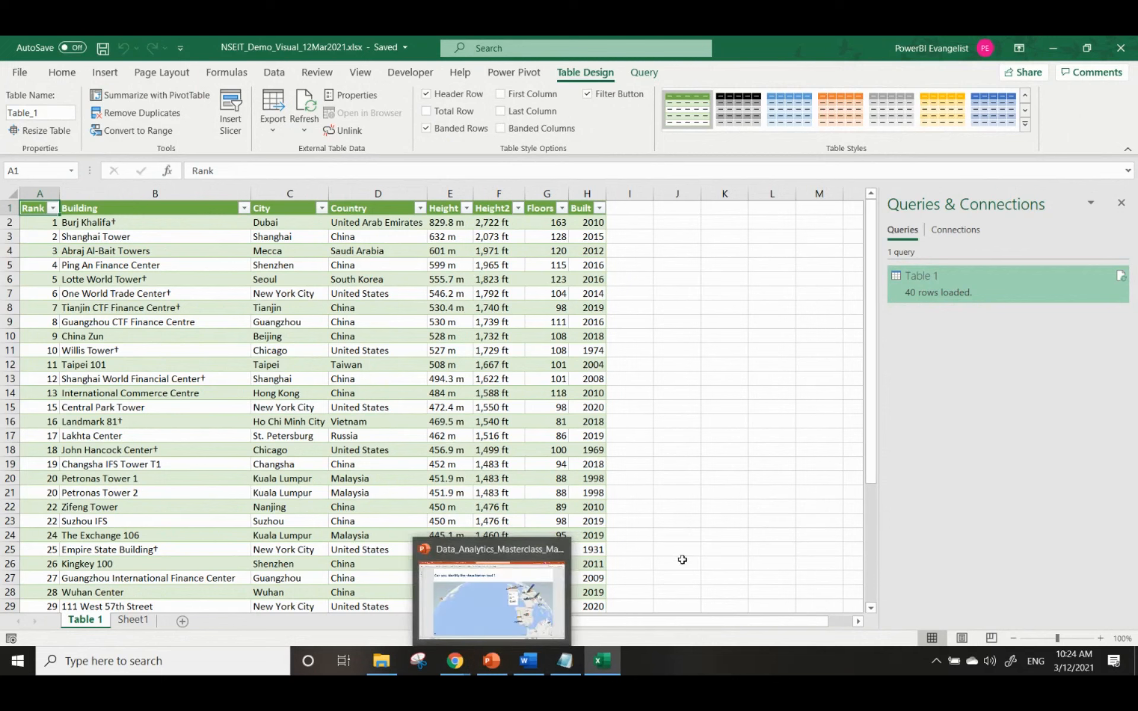
Step: Select cell C8 inside the loaded buildings table and bring up the 3D Map options
click(673, 561)
click(322, 440)
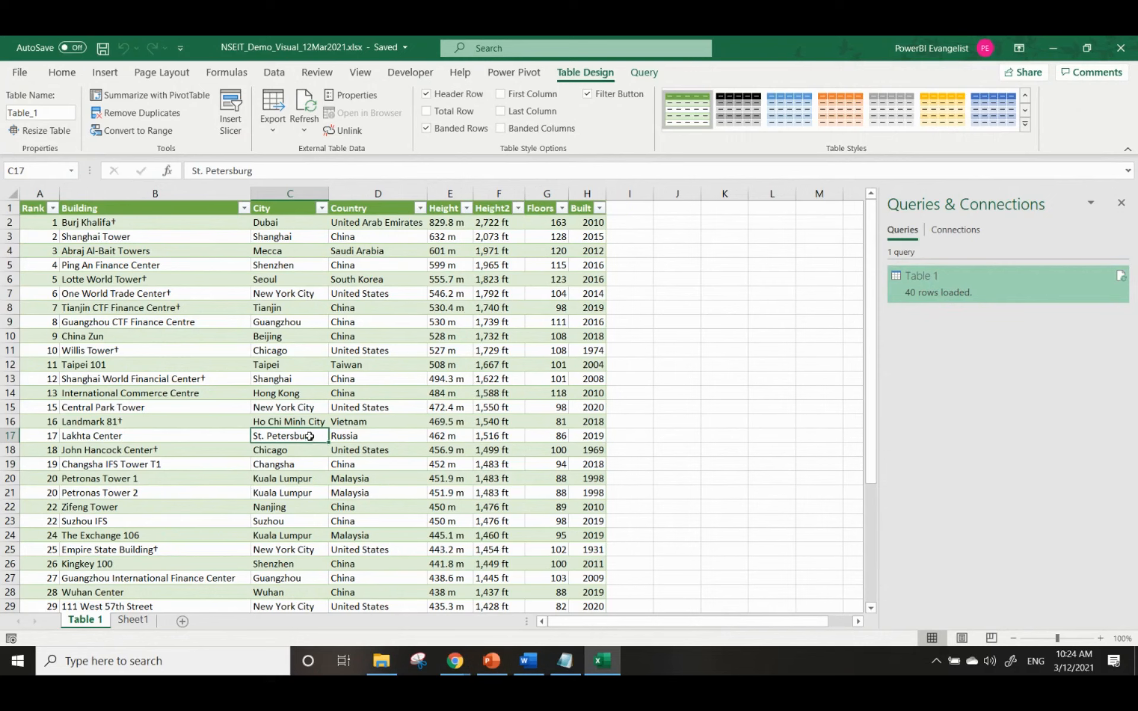
click(325, 308)
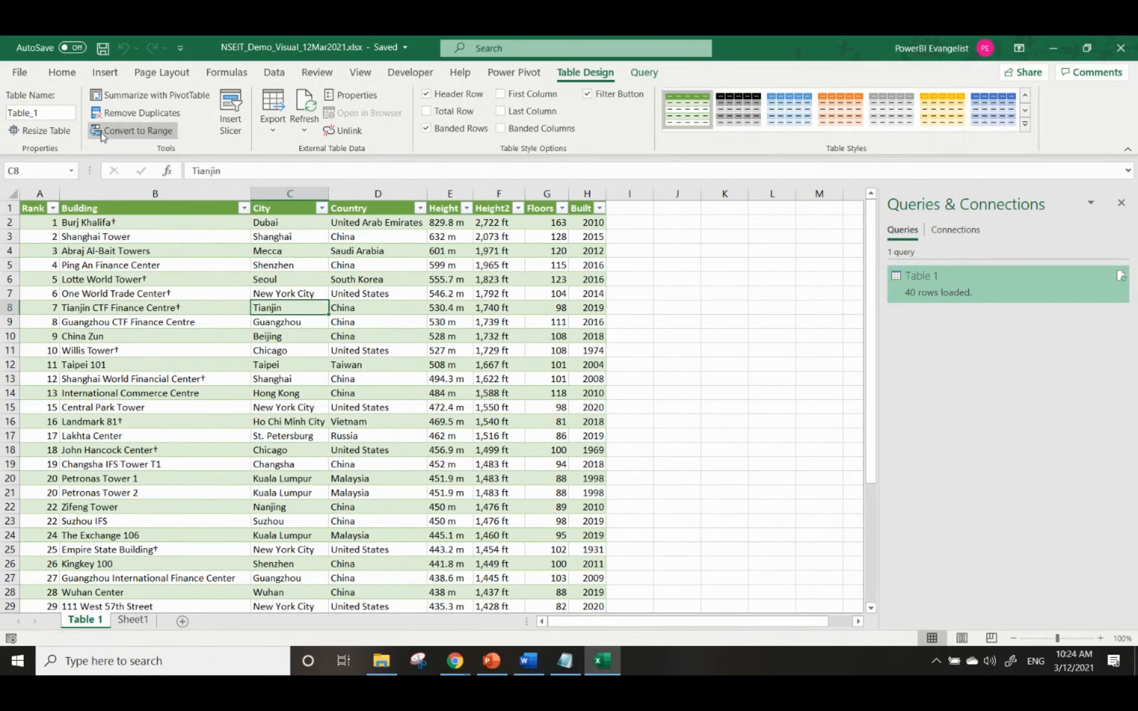
click(106, 72)
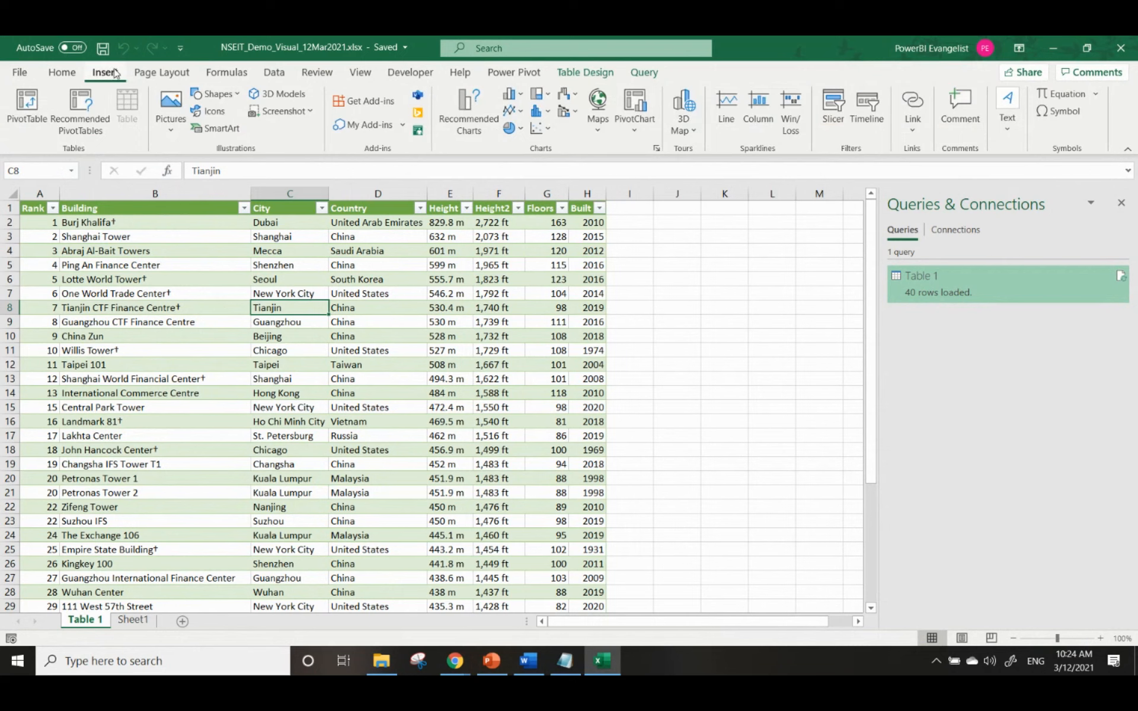
click(692, 134)
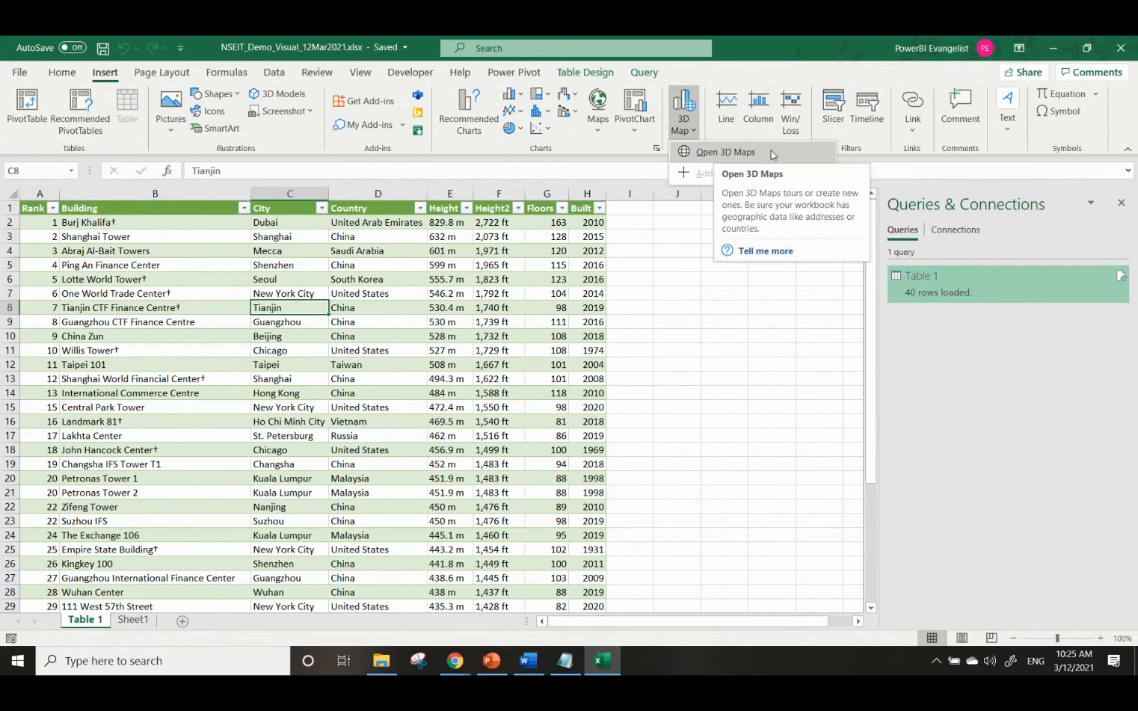
Step: Check the attendee list and the newest Q&A replies in the Chrome webinar, then go back to the Excel workbook
click(457, 660)
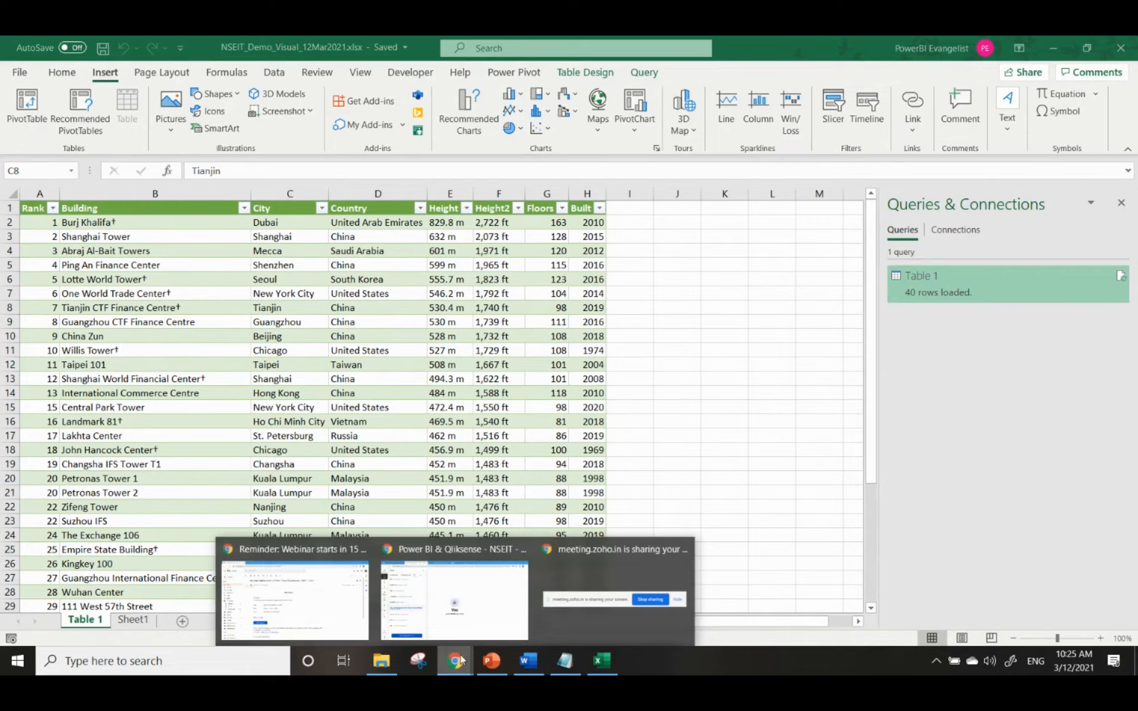
click(454, 600)
mouse_move(300, 506)
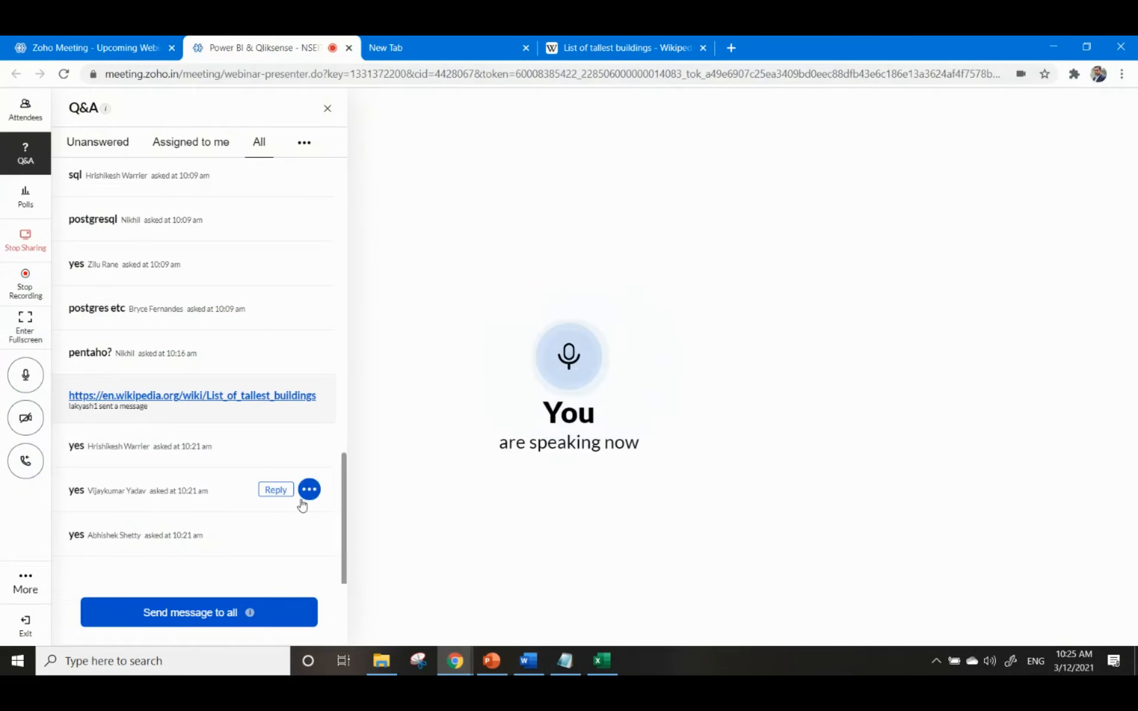
click(22, 119)
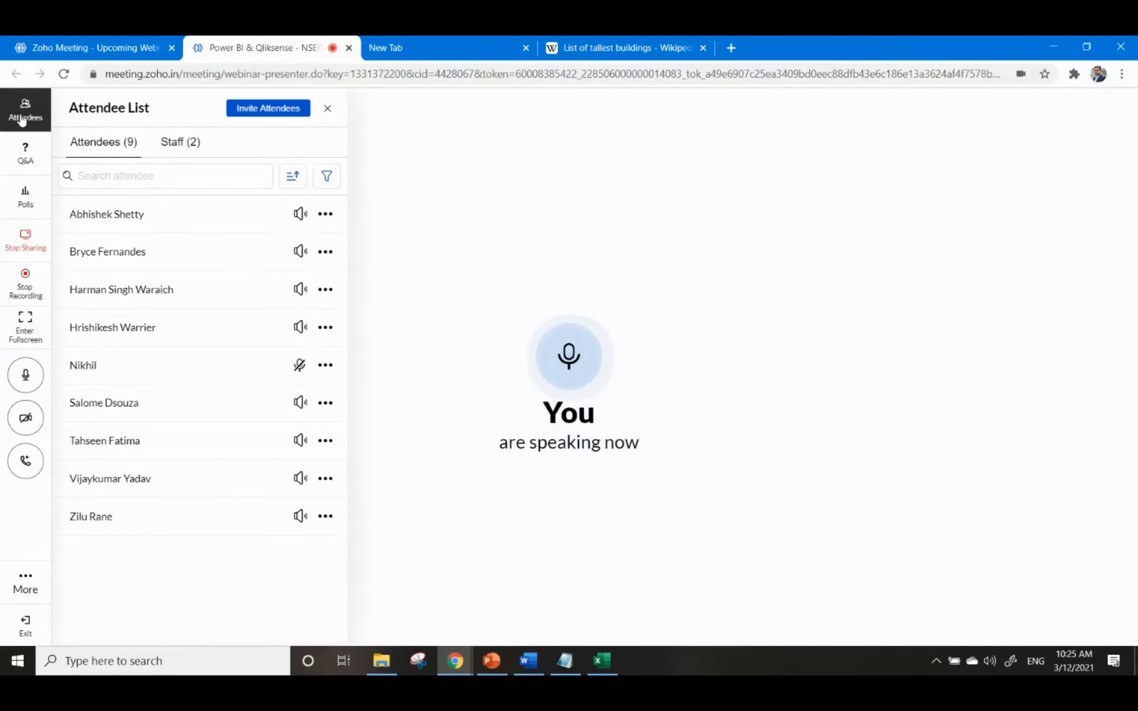
click(24, 151)
mouse_move(306, 486)
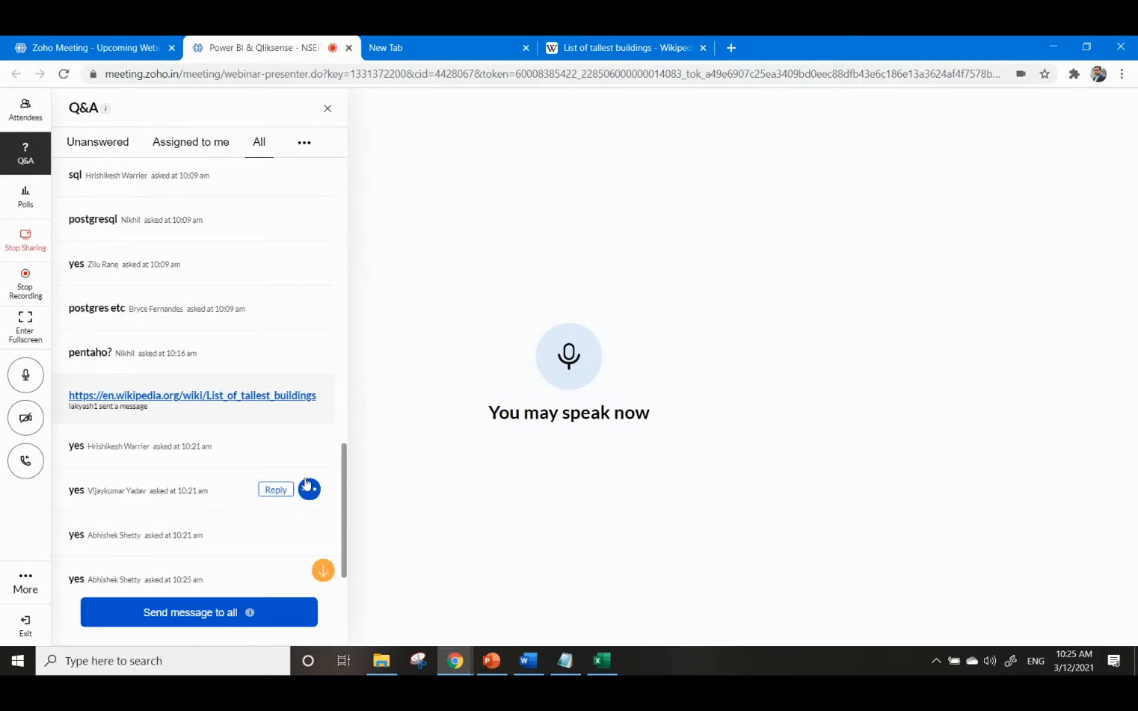
scroll(302, 495, down, 1)
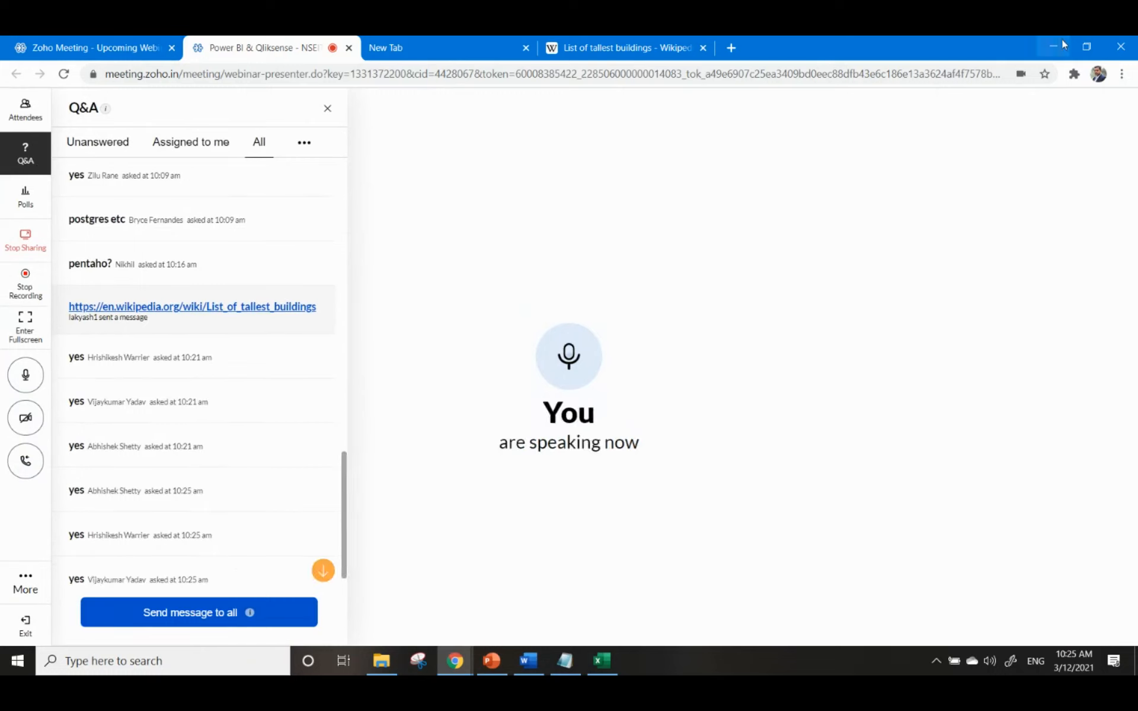
scroll(287, 458, down, 1)
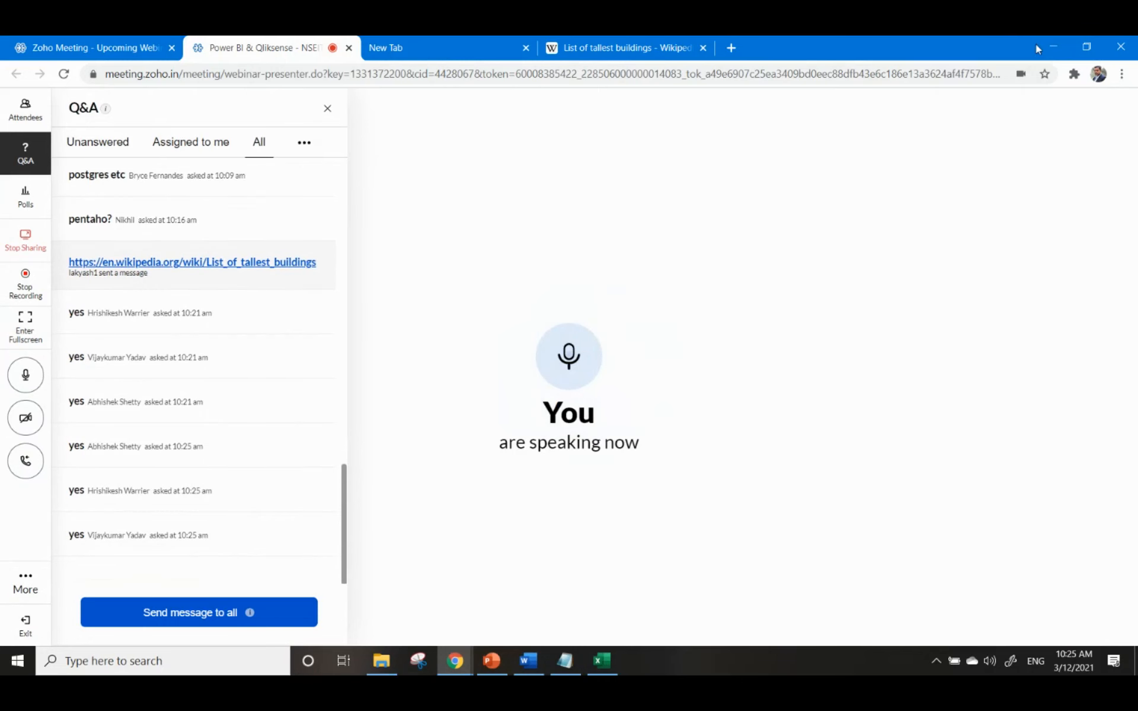
click(1053, 47)
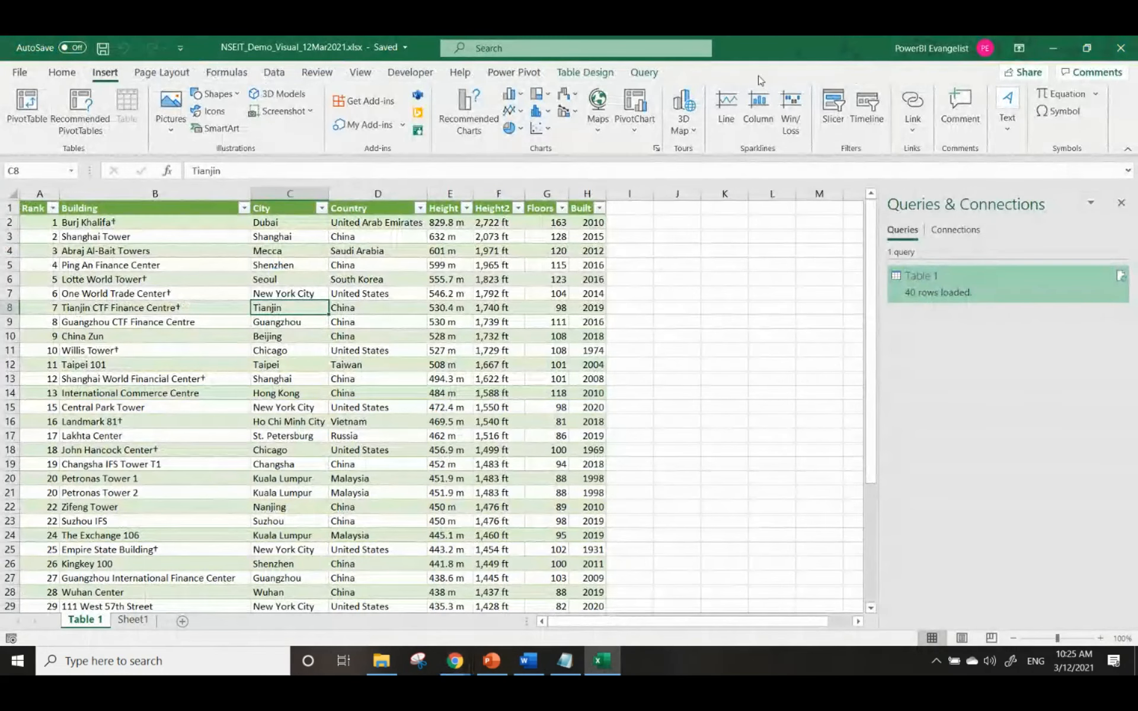
Step: Open the buildings table in 3D Maps and turn on map labels with the field list hidden
click(688, 126)
click(709, 161)
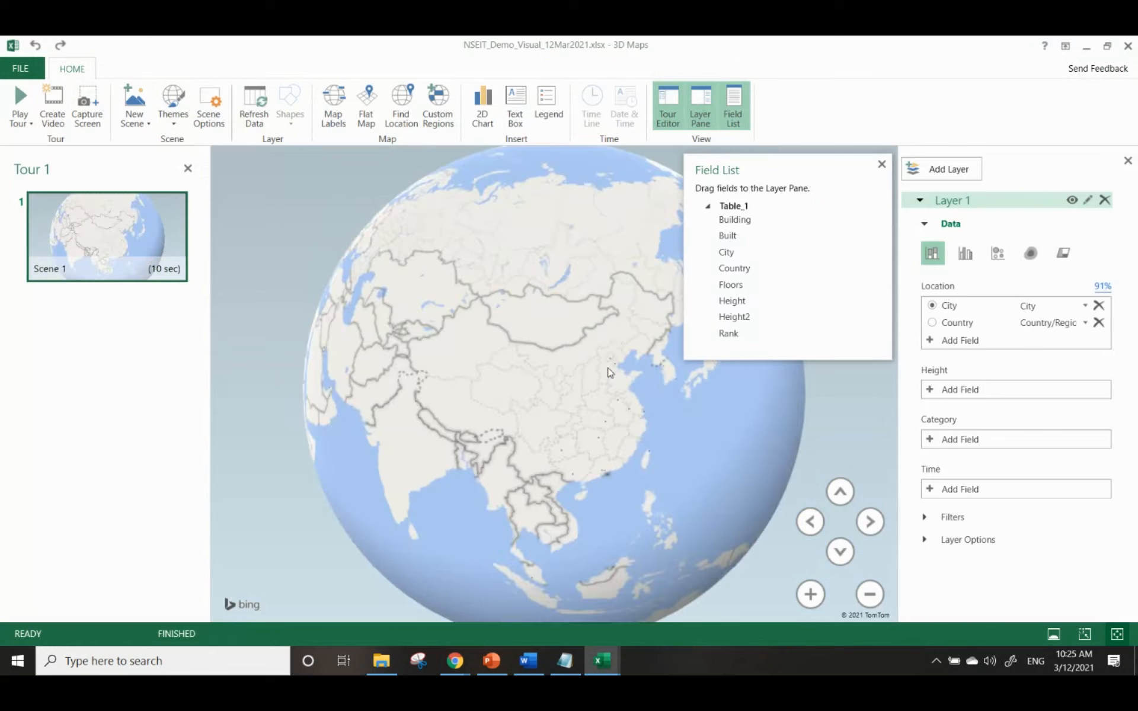
click(882, 164)
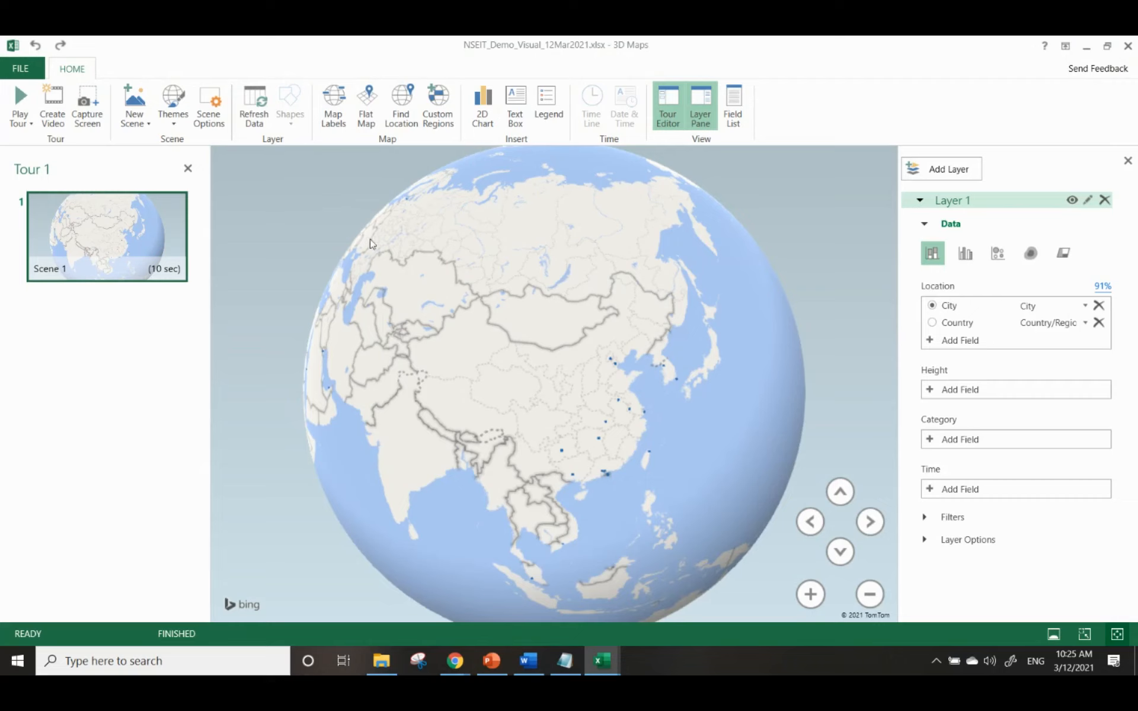
click(336, 124)
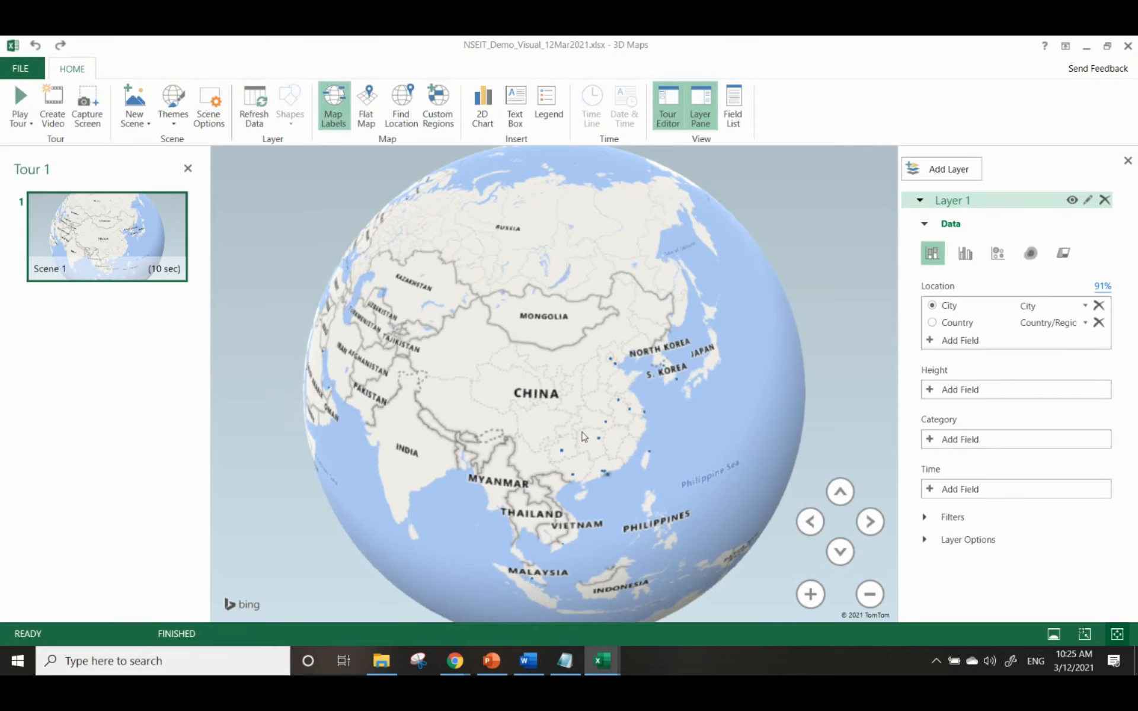
Step: Examine the plotted city locations on the globe across China, the Middle East and Southeast Asia
scroll(584, 442, up, 3)
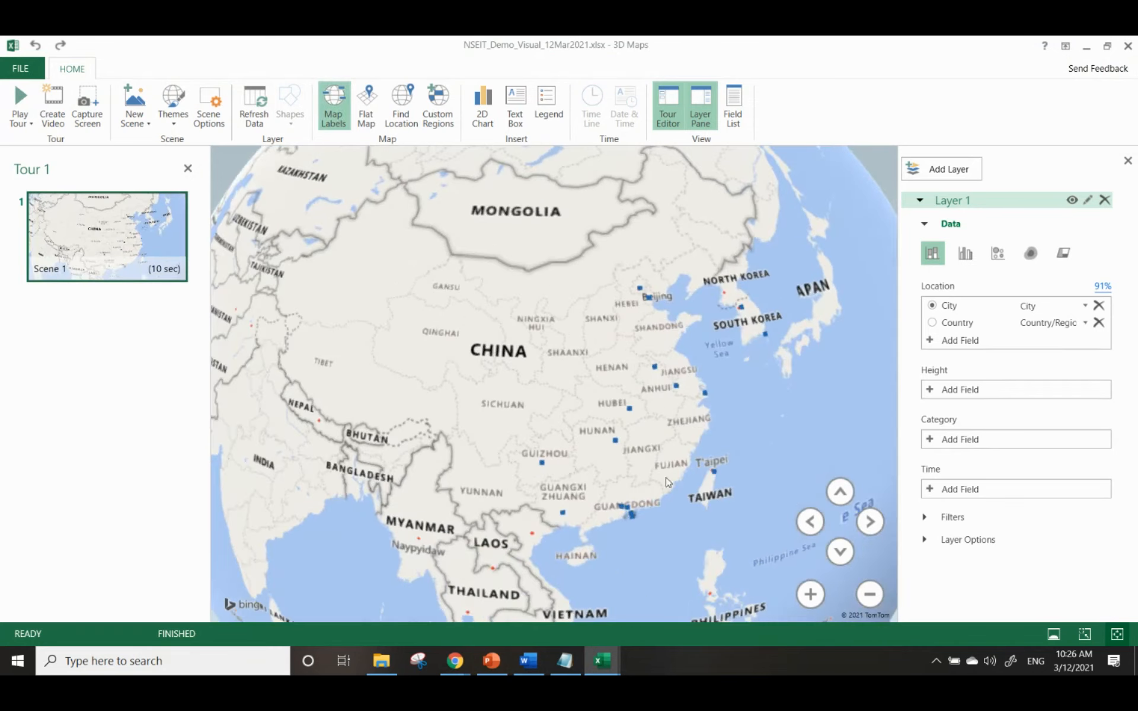
drag(652, 472, 675, 438)
drag(650, 482, 691, 498)
drag(632, 449, 820, 460)
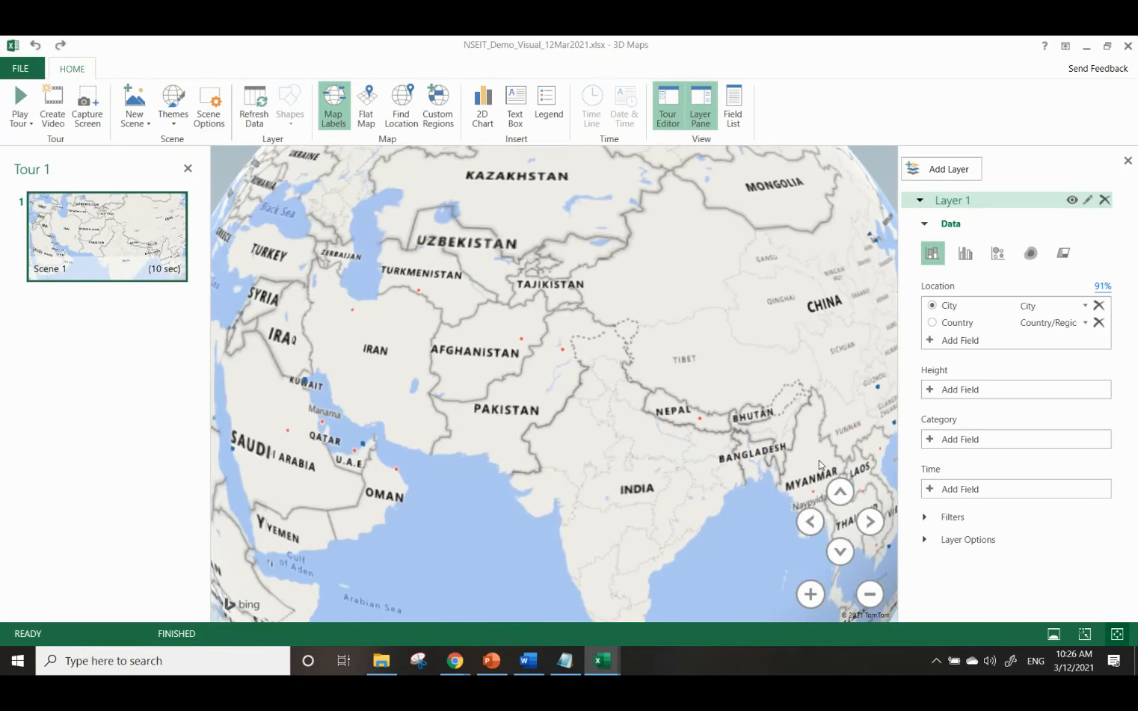
drag(604, 437, 450, 465)
drag(848, 433, 613, 444)
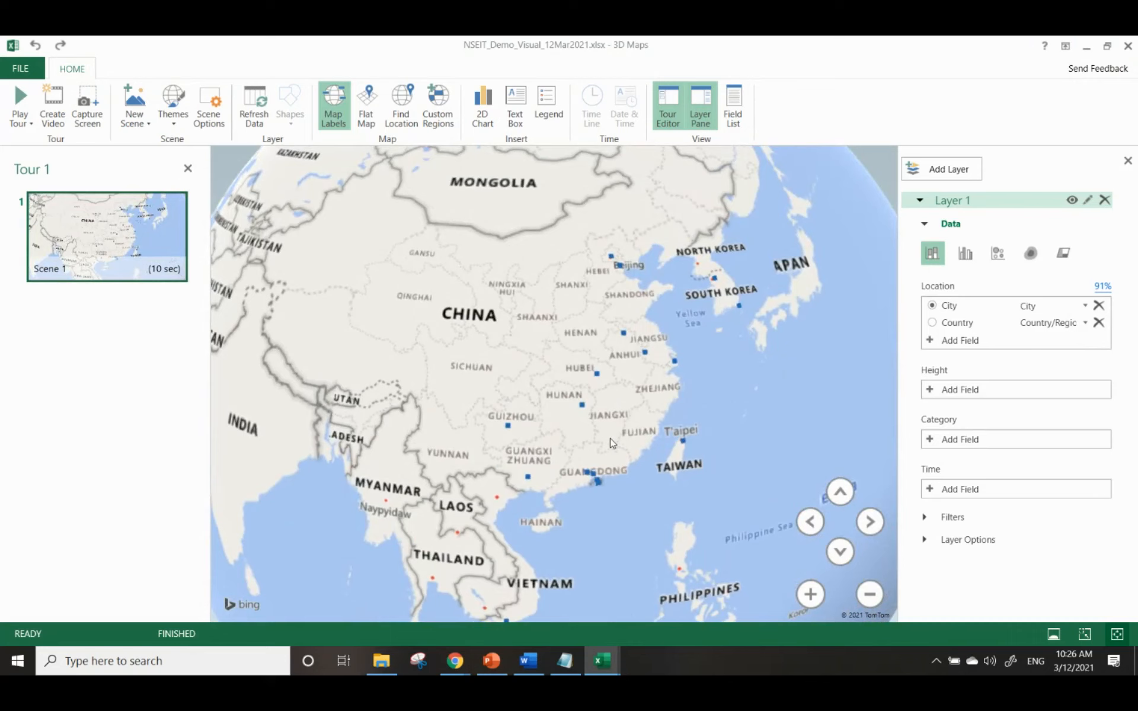
drag(549, 442, 584, 330)
drag(467, 386, 485, 453)
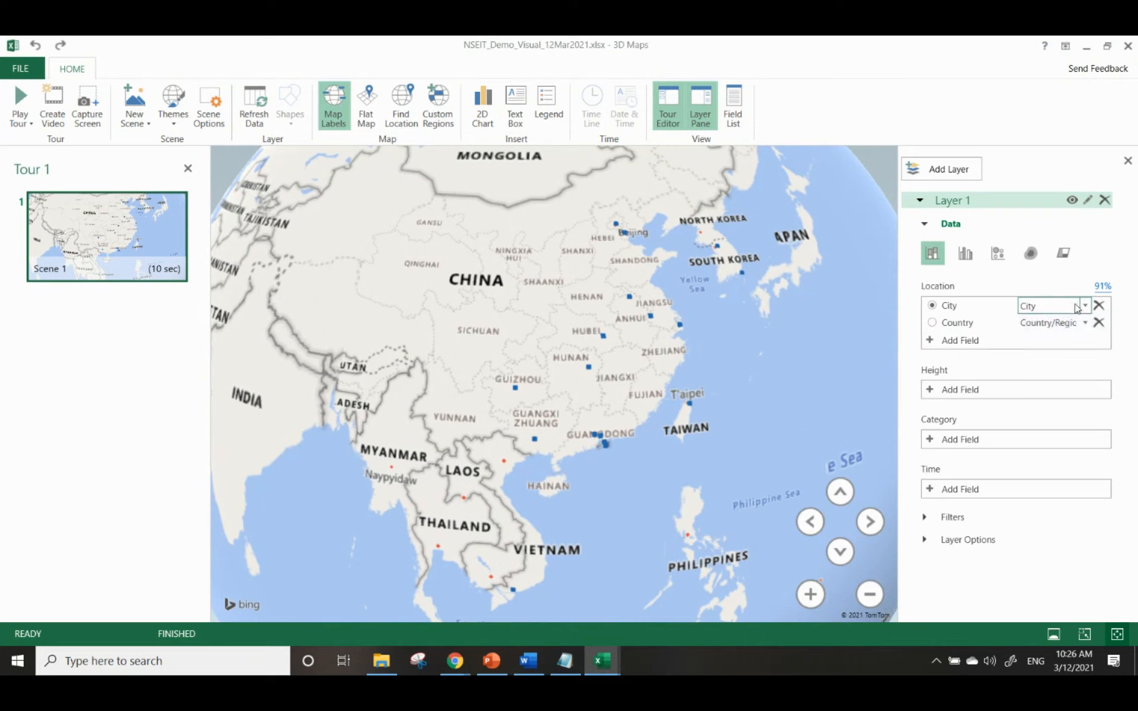
Step: Review the Mapping Confidence report for Layer 1's locations, and close both the report and the field list
click(1101, 289)
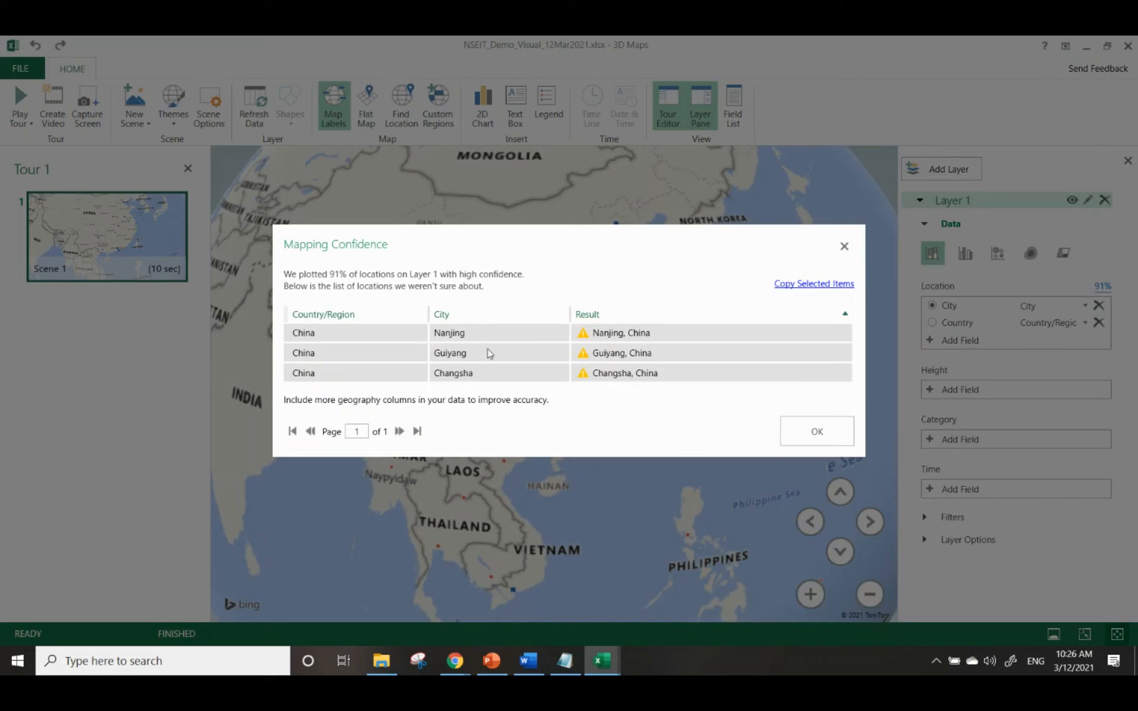
click(816, 433)
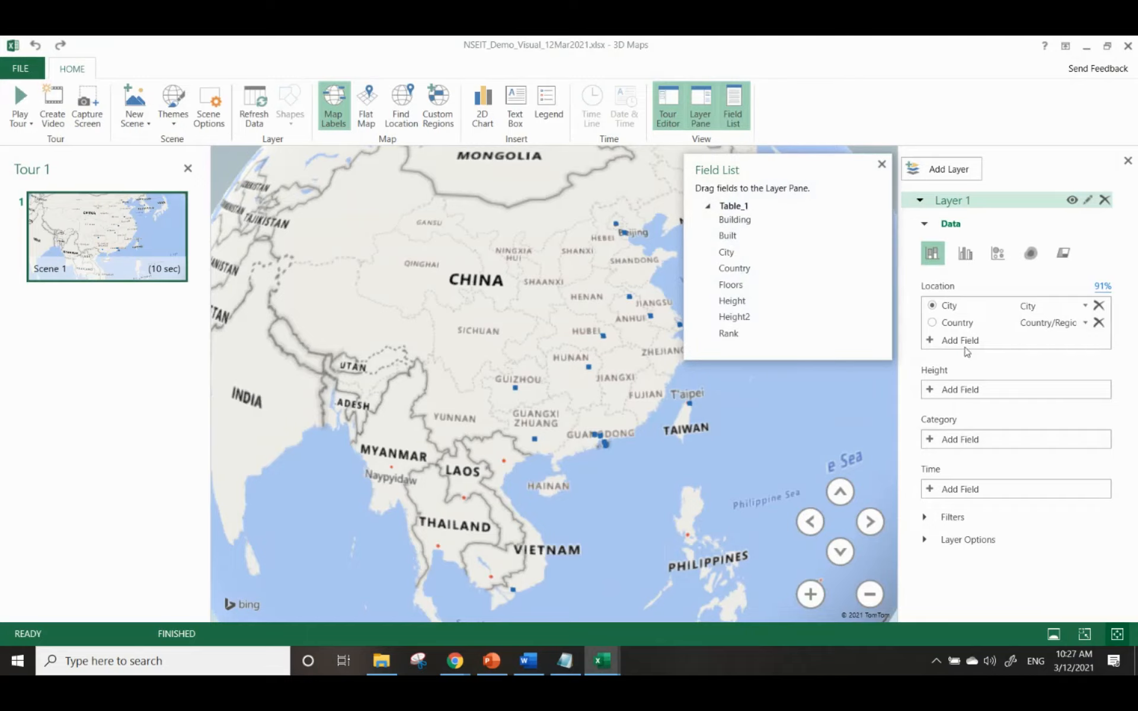
click(883, 164)
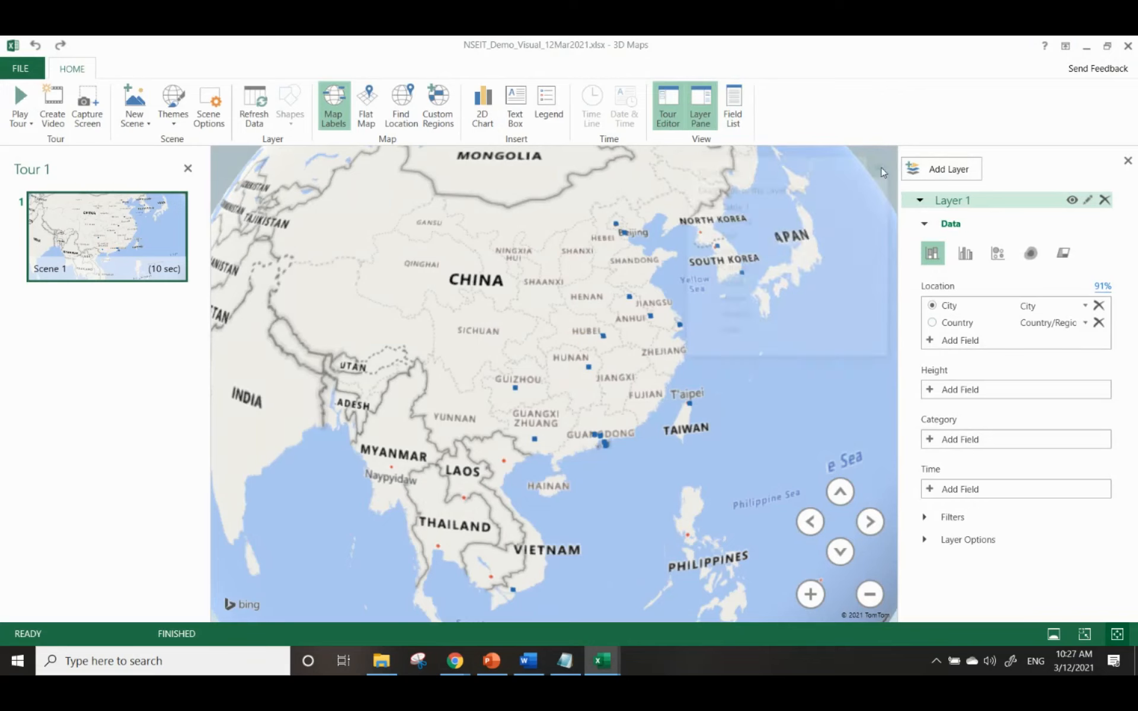
Step: Set Layer 1's column height to the Floors field
click(984, 395)
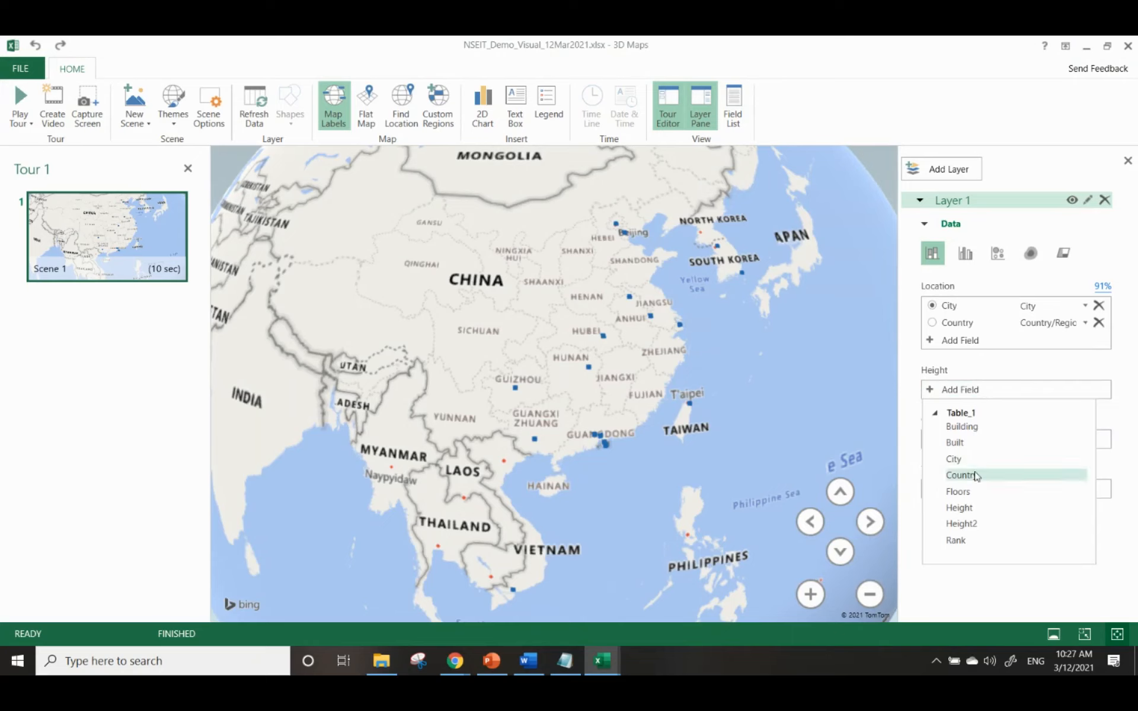
click(976, 492)
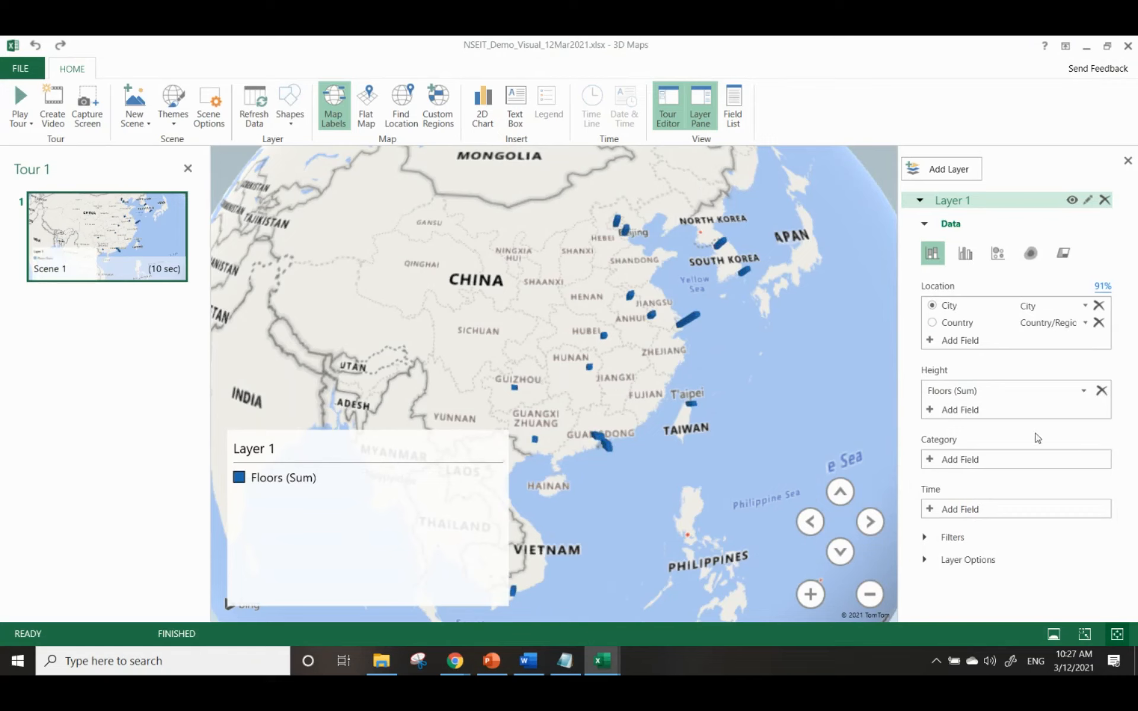
Step: Delete the Layer 1 legend from the map
click(506, 465)
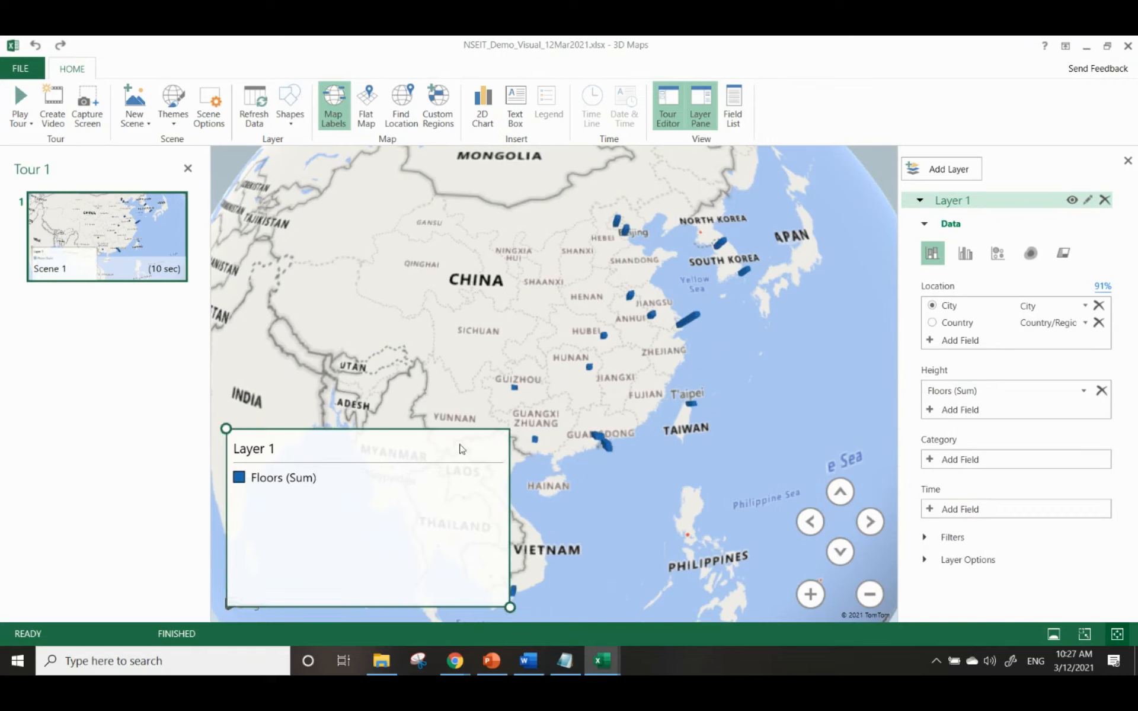
key(Delete)
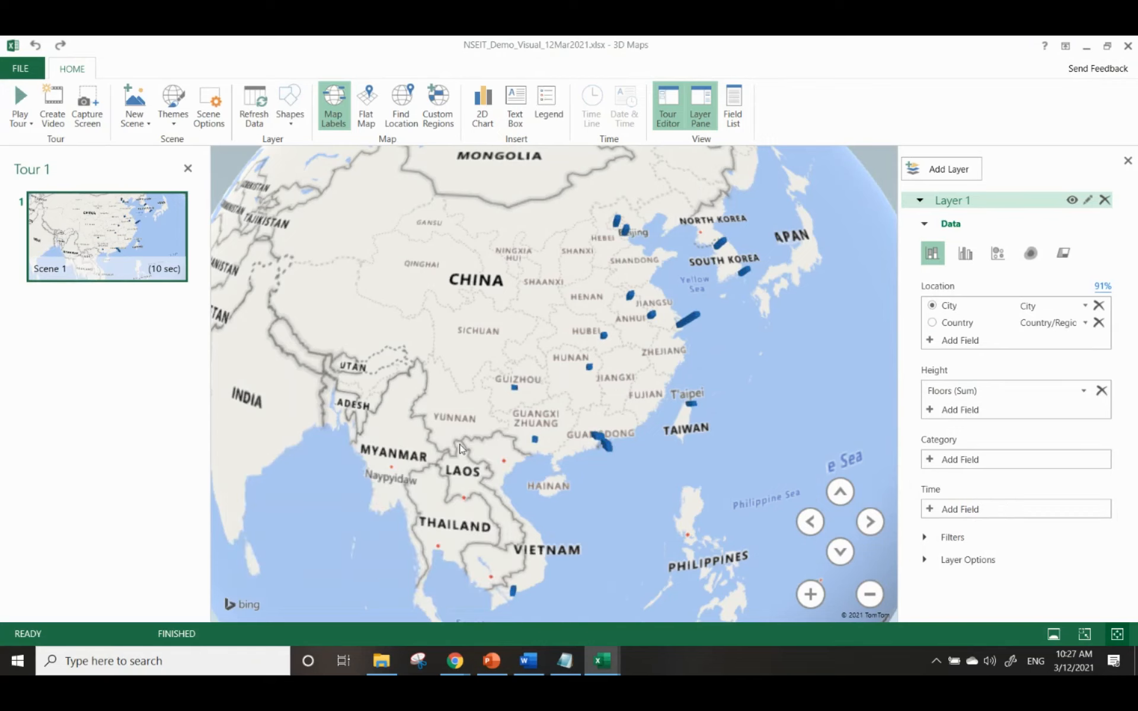
Step: Examine the Floors columns on the tilted globe from East Asia and Malaysia across India to the Middle East
click(840, 552)
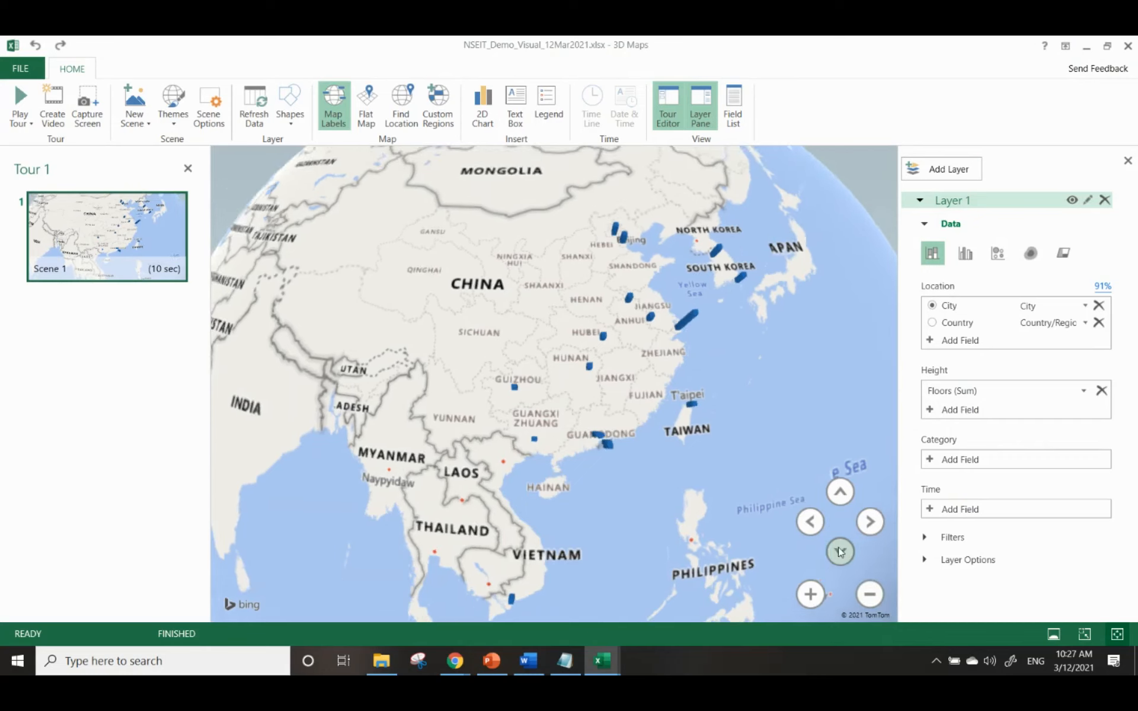
click(841, 552)
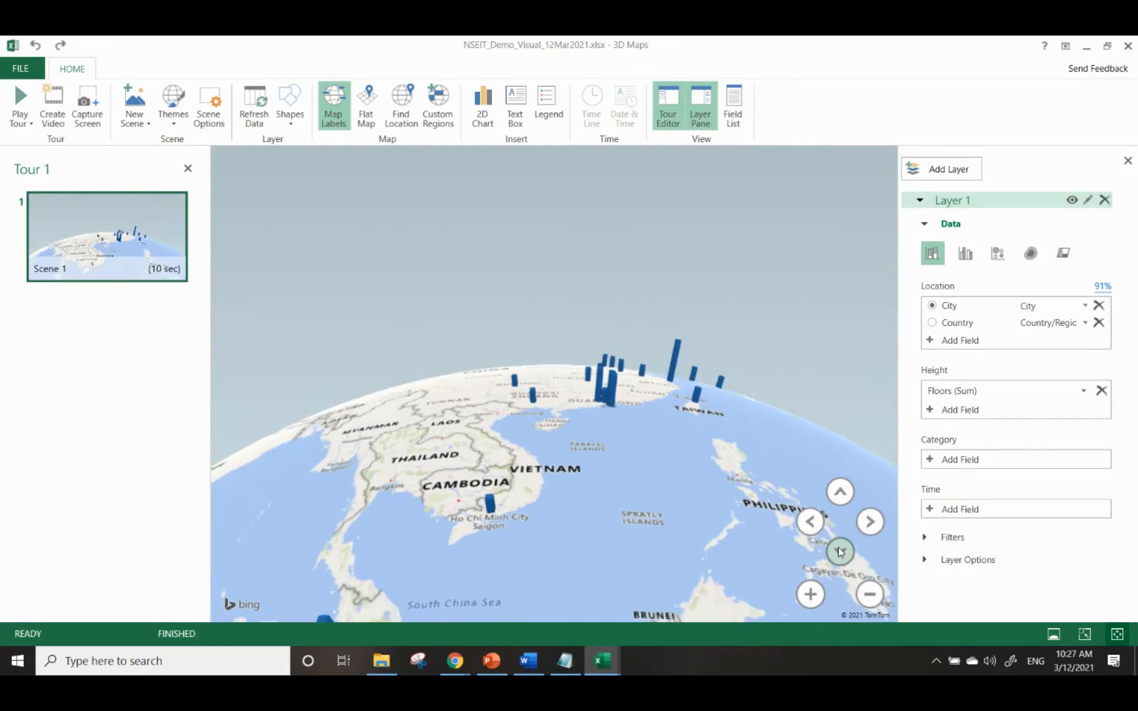
click(840, 552)
drag(553, 572, 554, 475)
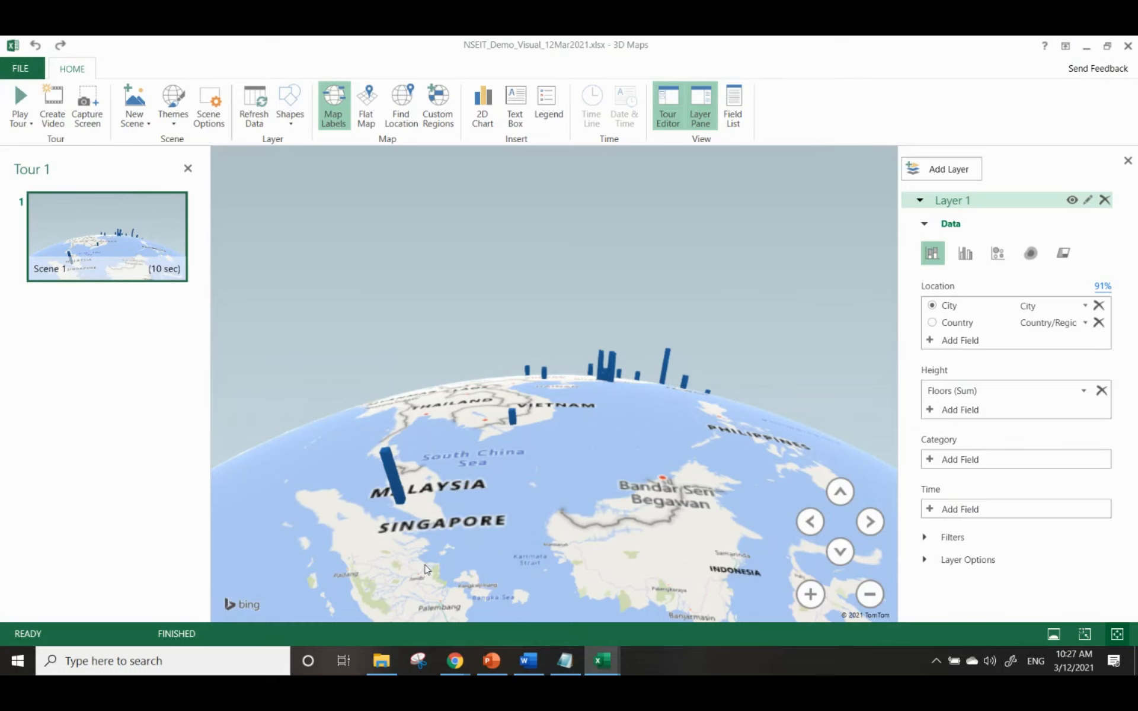
drag(381, 448, 477, 505)
scroll(479, 490, down, 5)
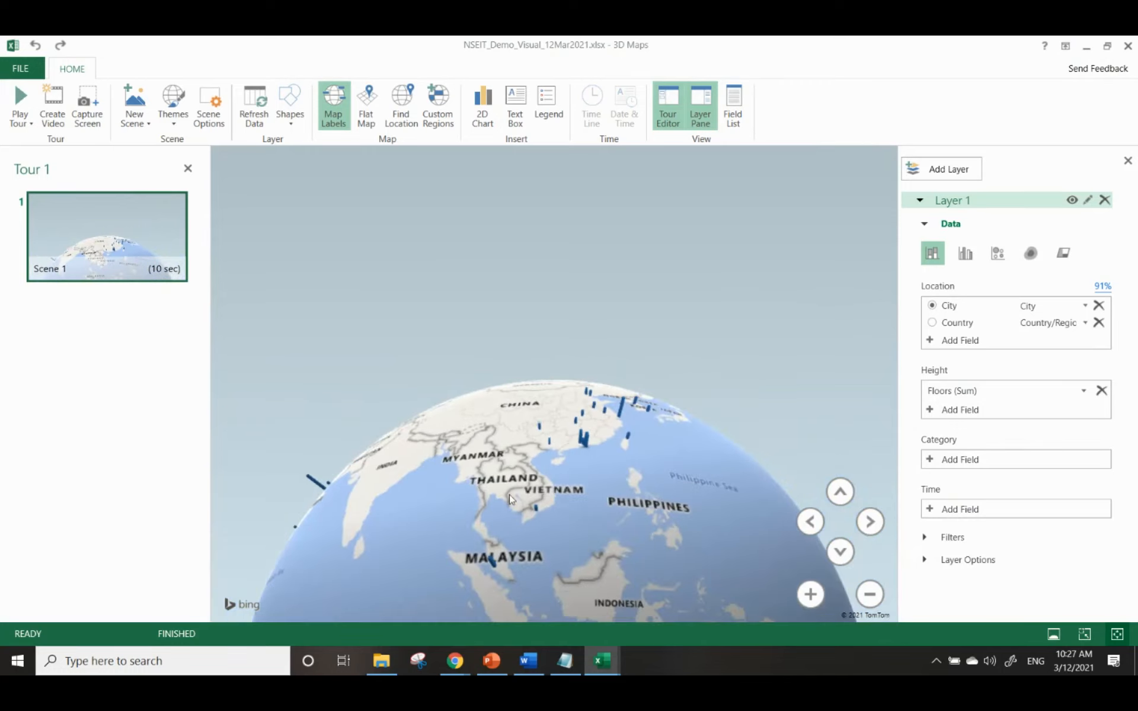
scroll(480, 488, down, 3)
drag(551, 482, 694, 545)
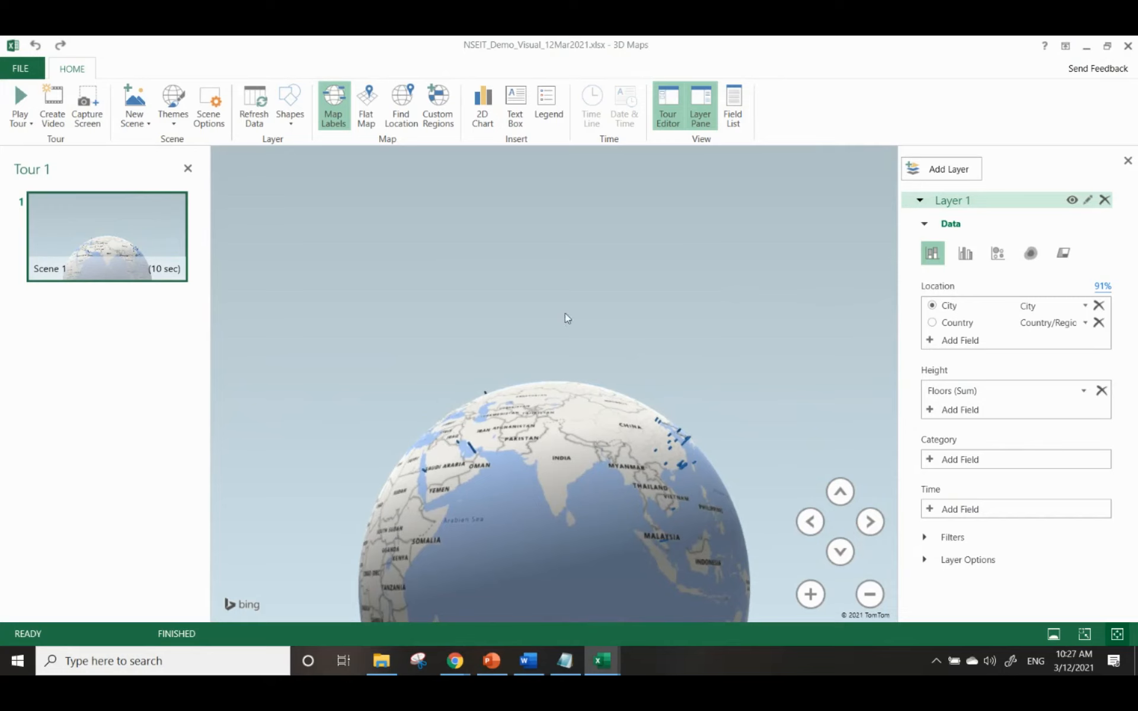
Step: Preview the data as a flat map, return to the globe, and examine the columns around India and East Asia
click(368, 107)
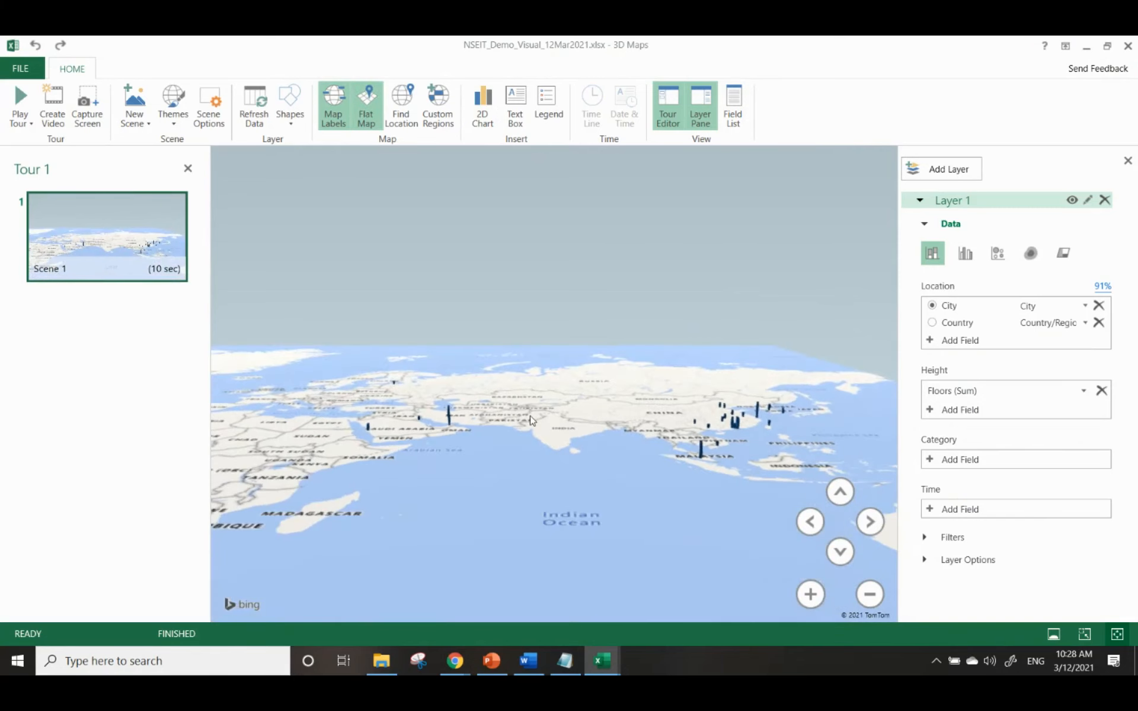
click(368, 117)
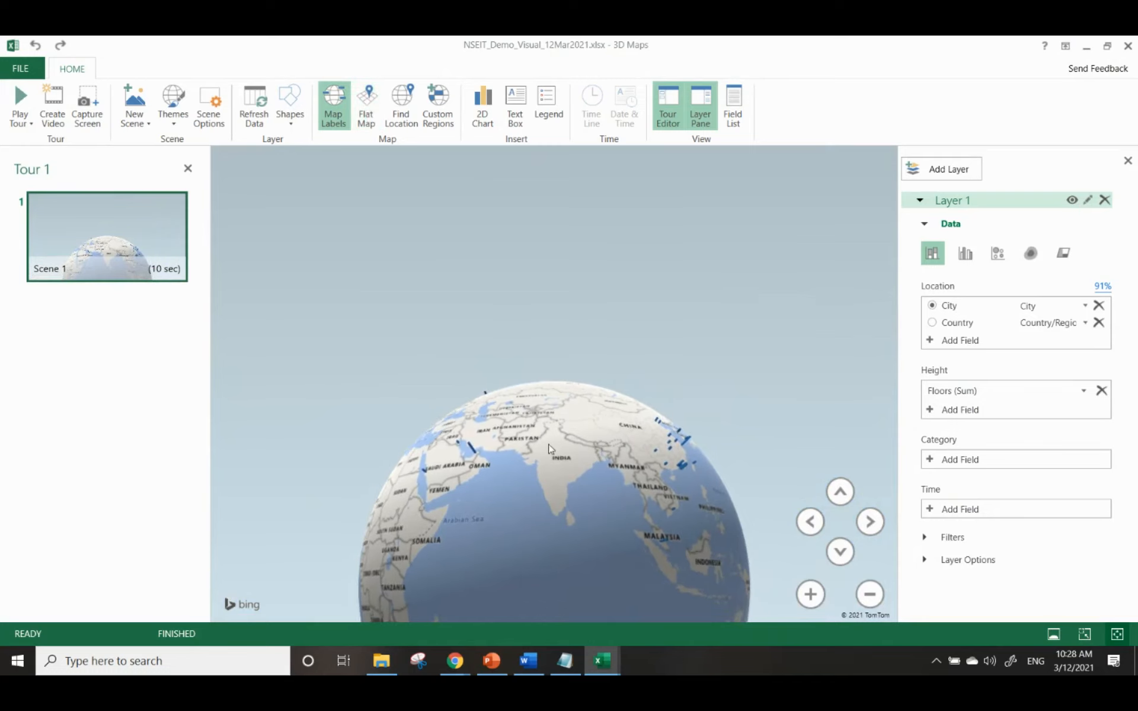
drag(556, 469, 543, 558)
scroll(605, 529, down, 2)
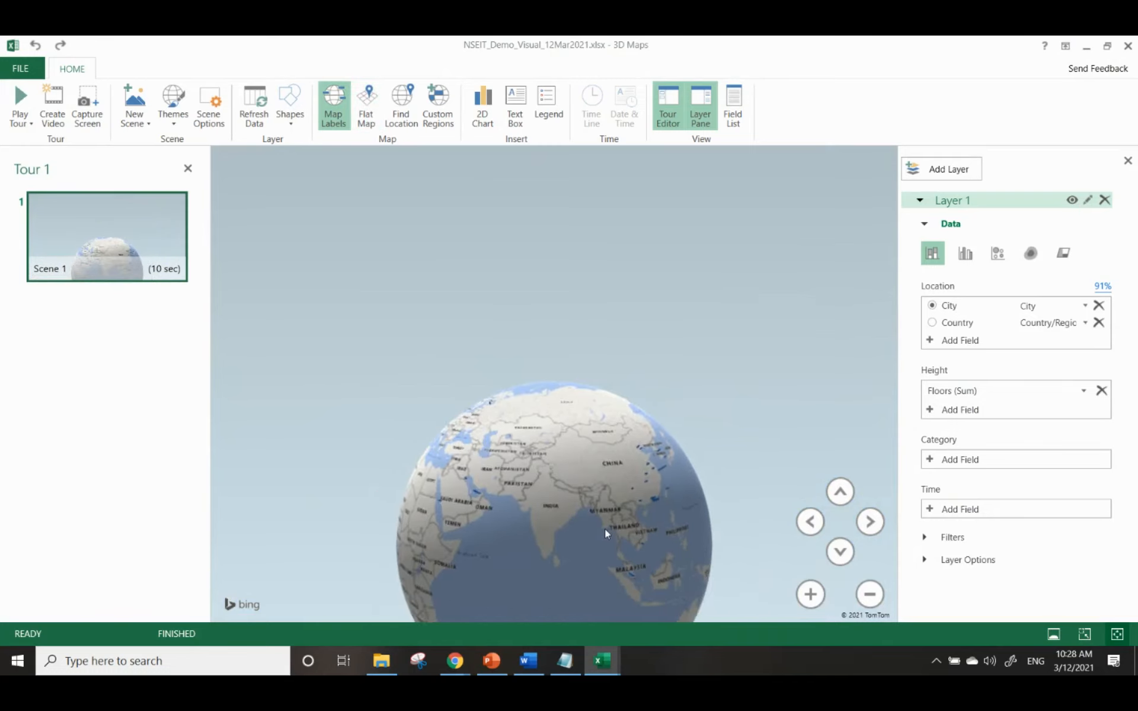
scroll(605, 529, down, 3)
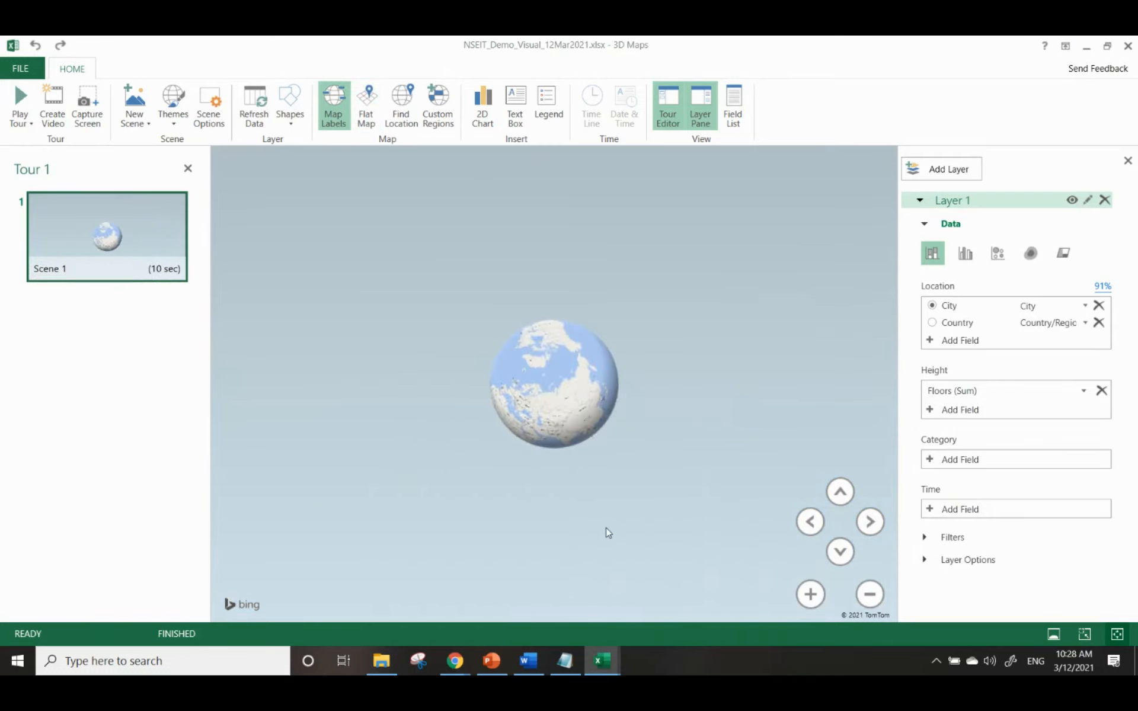
scroll(607, 532, up, 5)
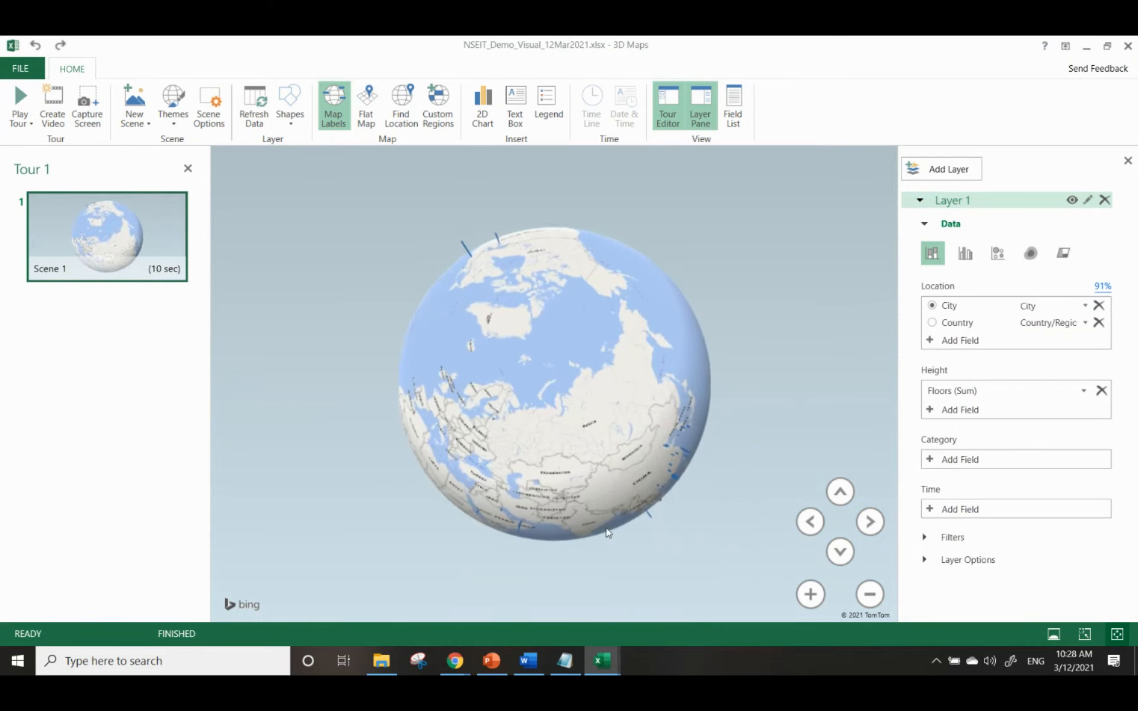
scroll(607, 532, down, 2)
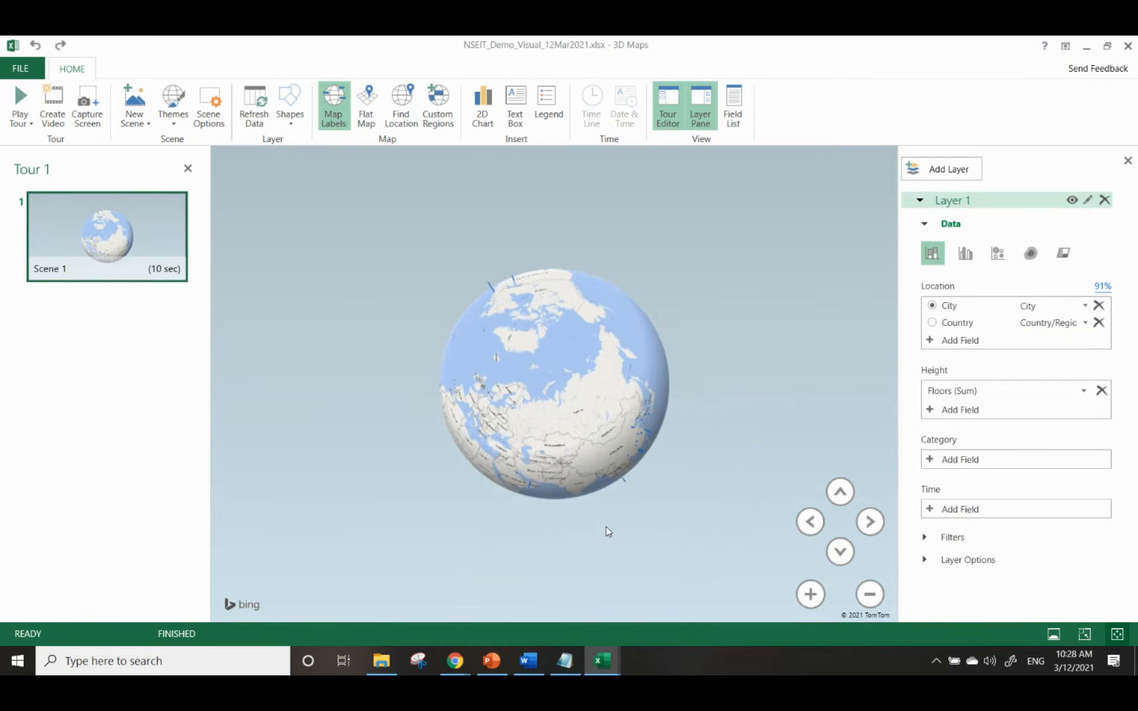
drag(603, 444, 592, 514)
scroll(557, 345, up, 5)
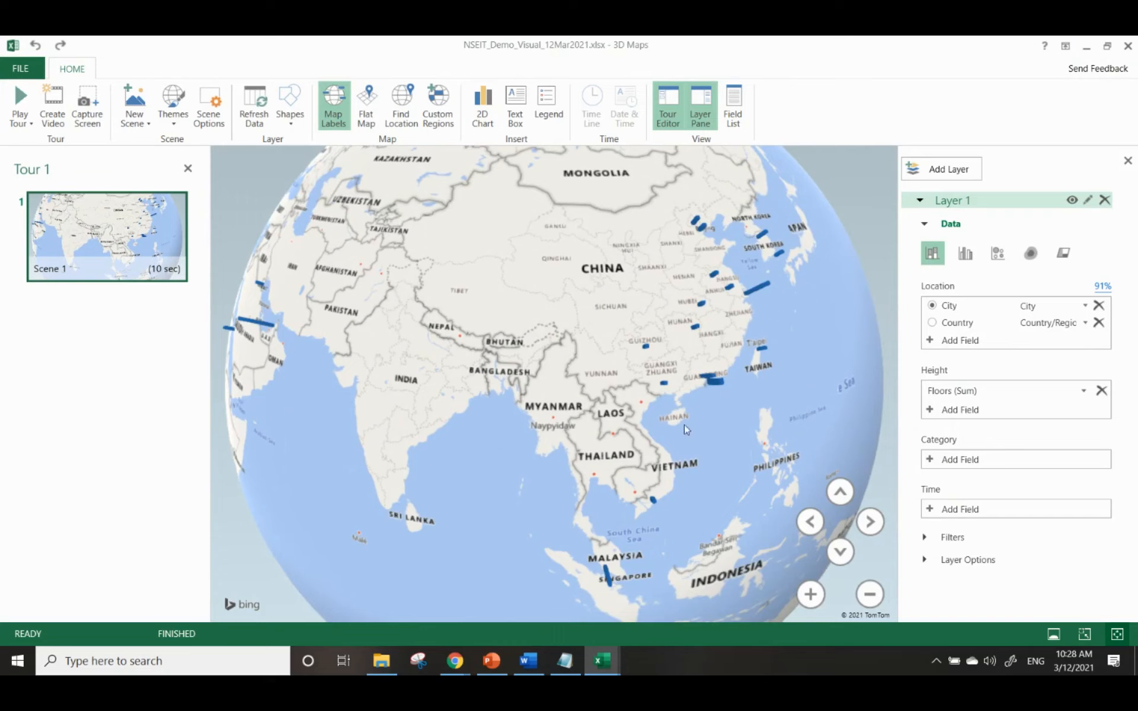
Step: Set Layer 1's category to the Built field and change the visualization to clustered columns
click(976, 463)
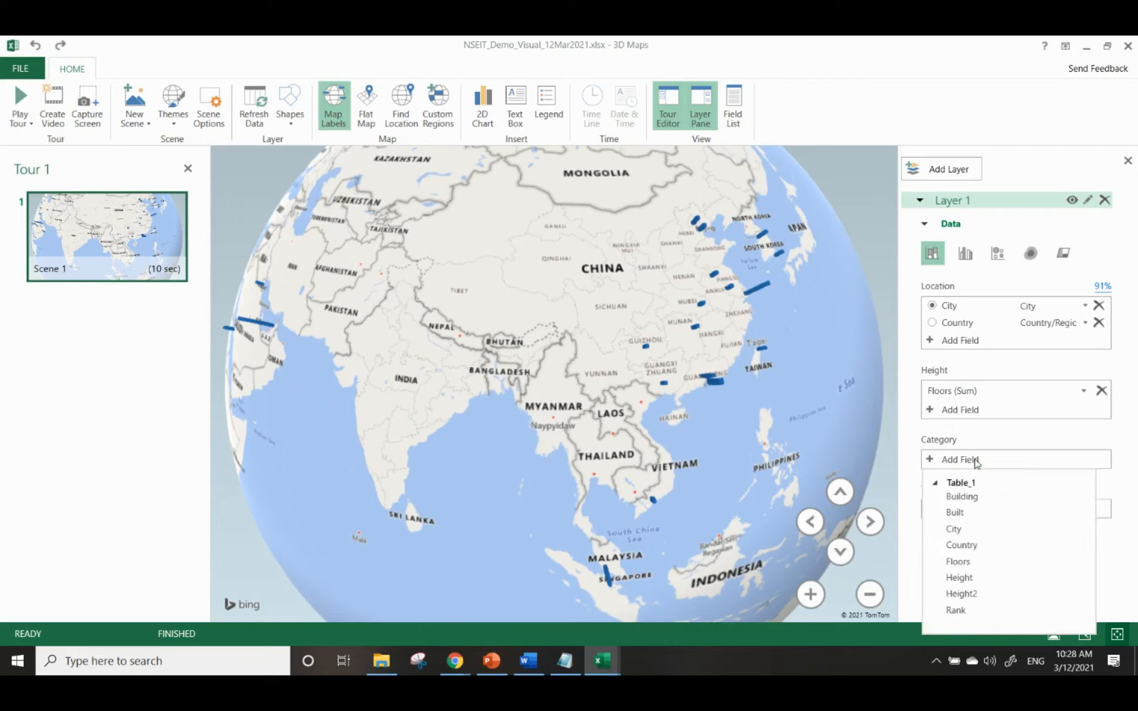
click(957, 514)
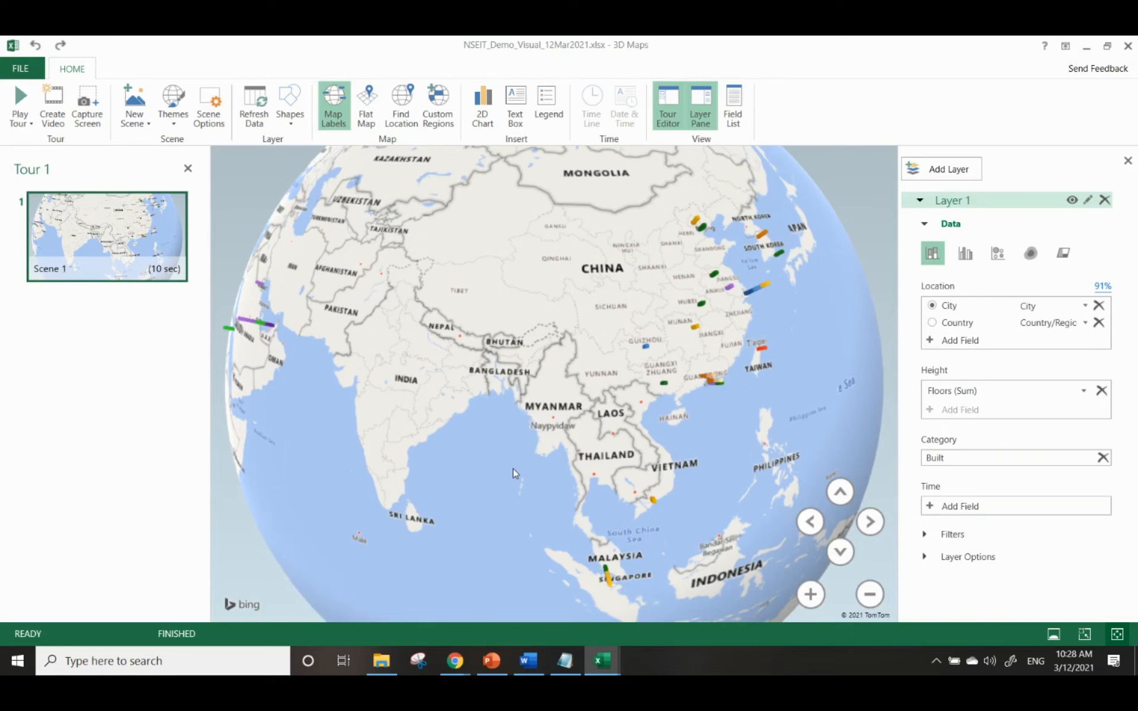
drag(388, 386, 491, 392)
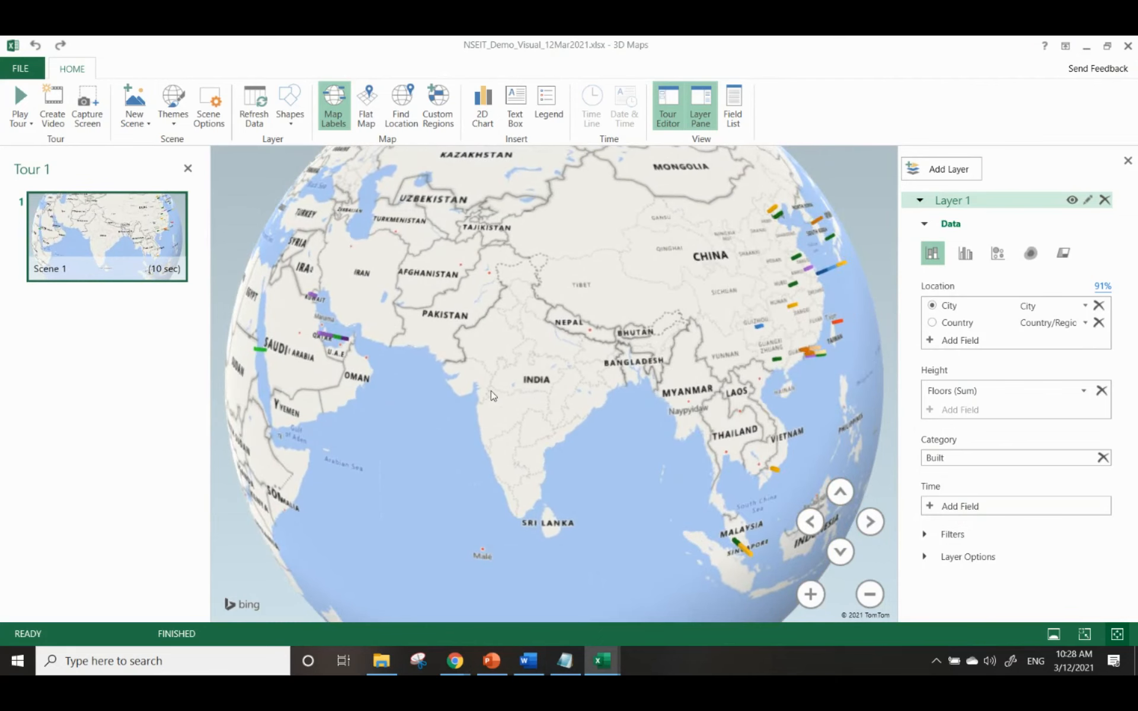
click(965, 254)
Step: Examine the clustered columns around the Persian Gulf and view the data details of Dubai's tallest column
drag(734, 419, 879, 322)
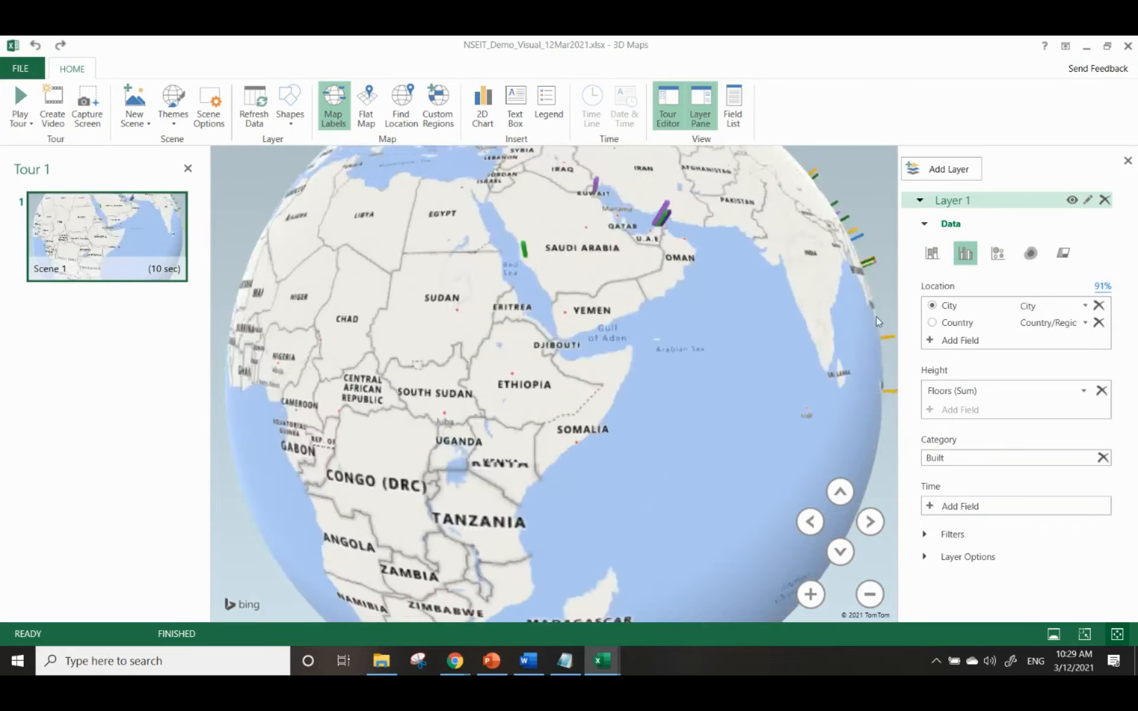
click(841, 551)
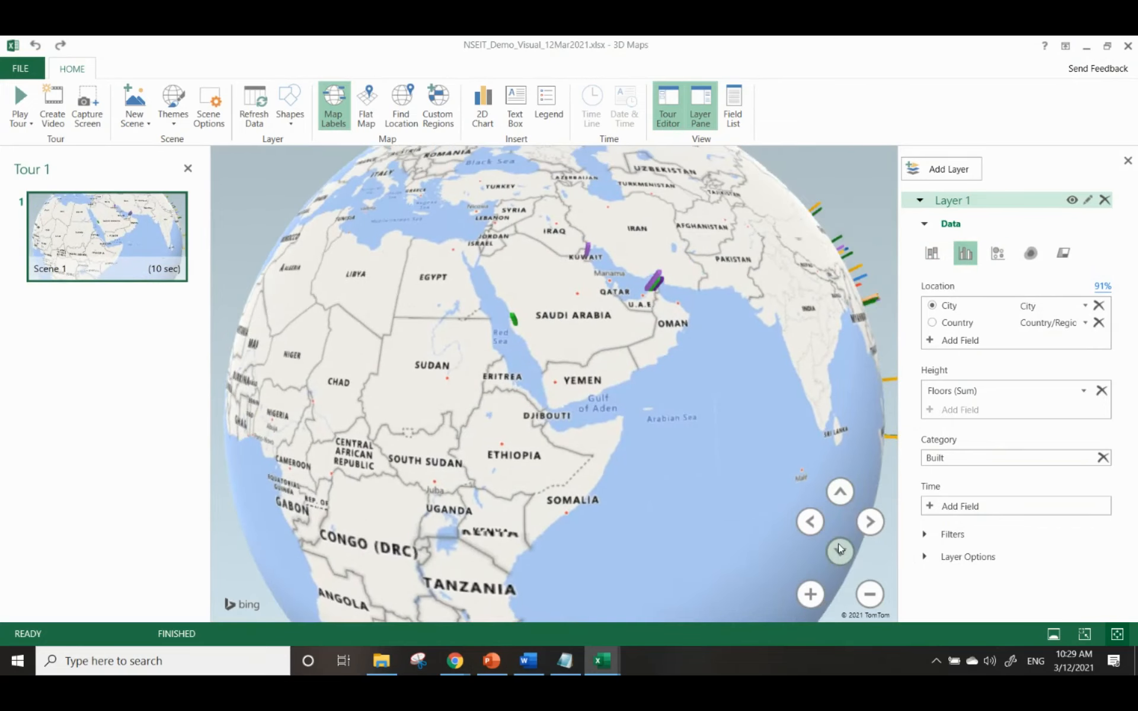
click(840, 550)
click(840, 549)
scroll(664, 397, up, 6)
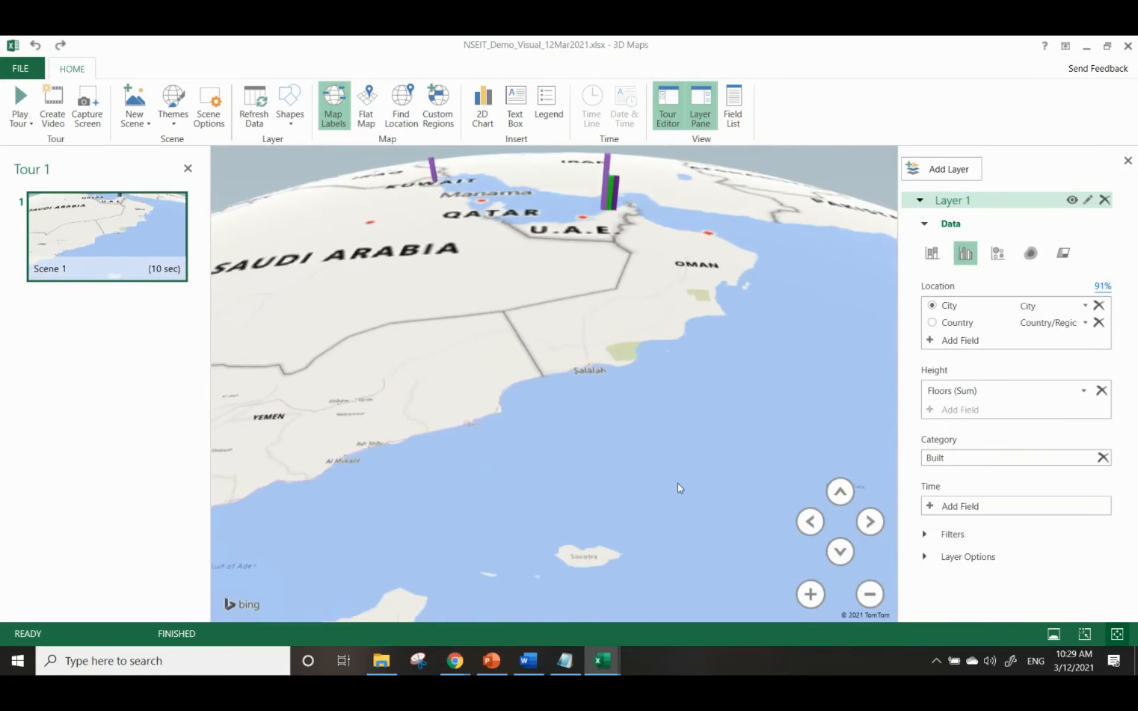
drag(677, 484, 679, 540)
drag(655, 348, 679, 468)
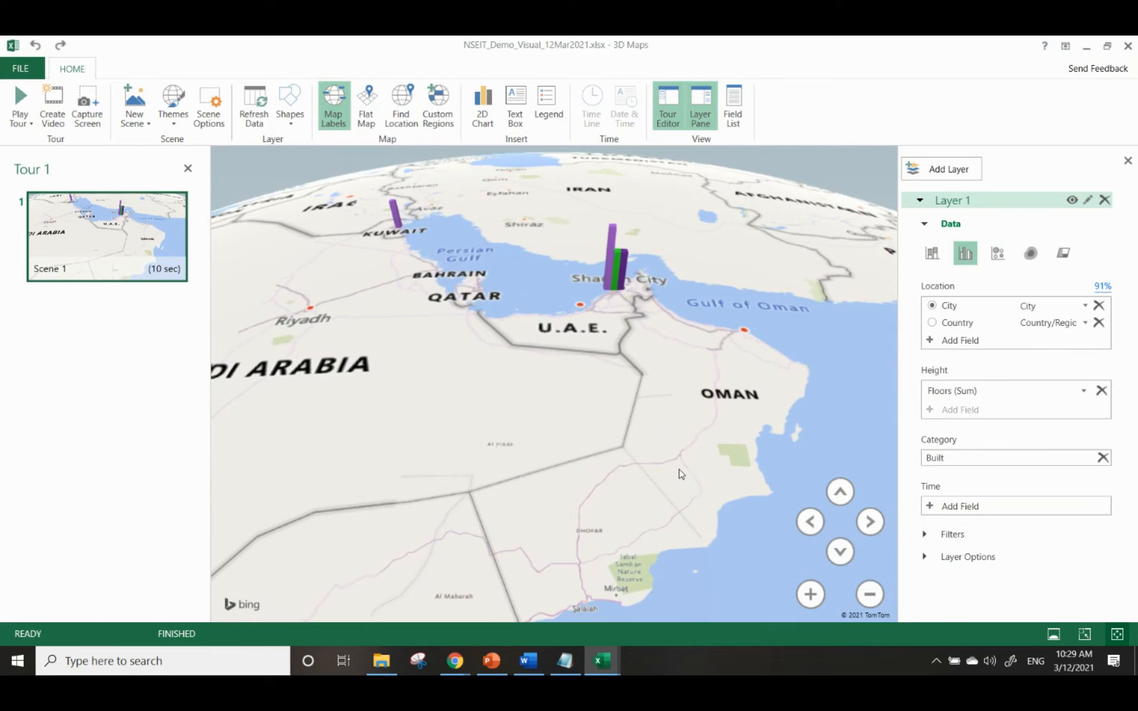
drag(683, 281, 556, 317)
mouse_move(458, 291)
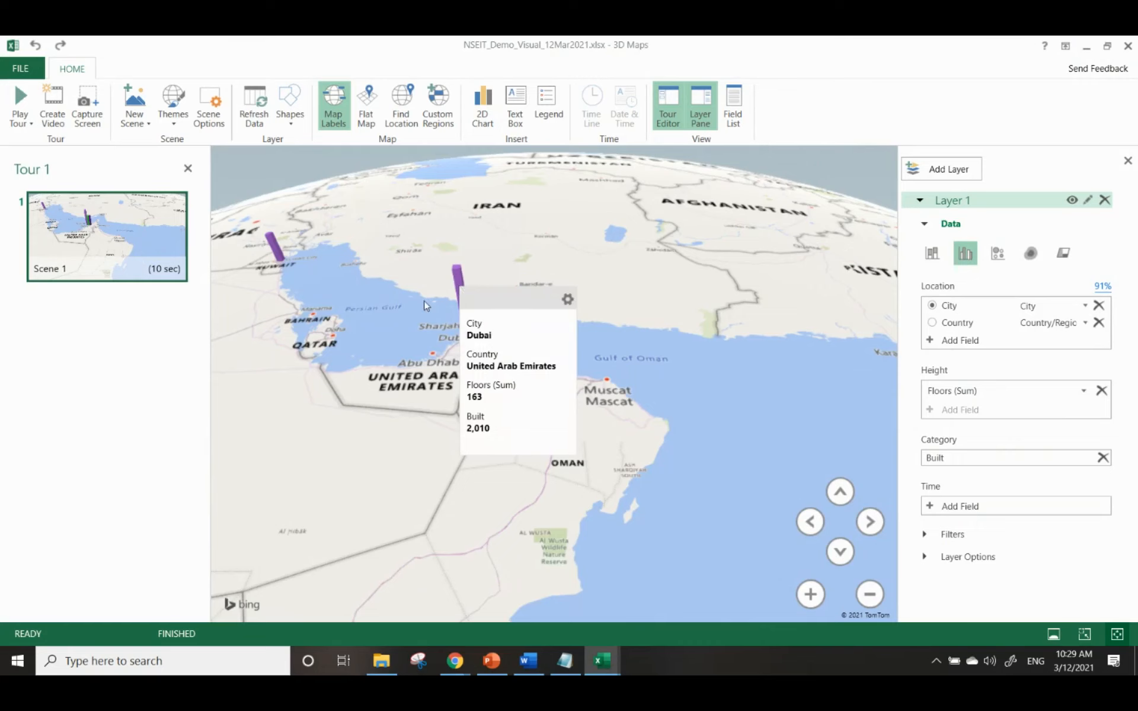
Step: Center the globe on India between the Gulf and East Asian columns, and hide the layer pane
drag(425, 301, 219, 365)
drag(515, 397, 379, 314)
drag(797, 350, 733, 337)
scroll(735, 341, down, 4)
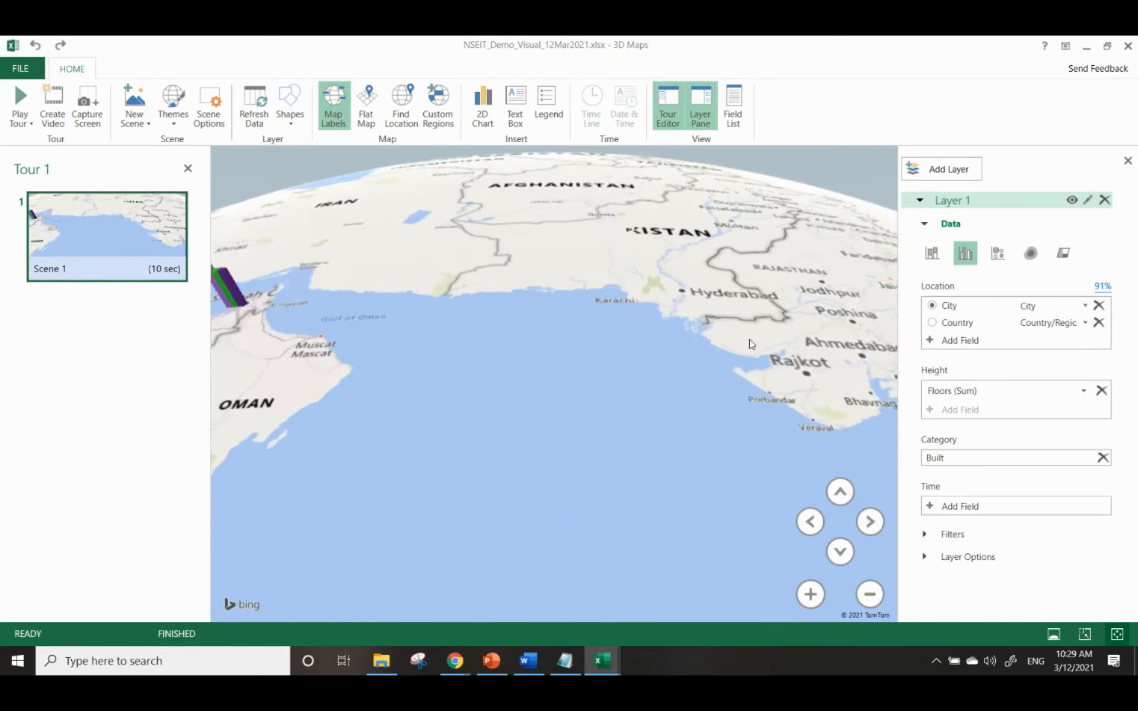
drag(788, 367, 523, 348)
scroll(626, 384, down, 3)
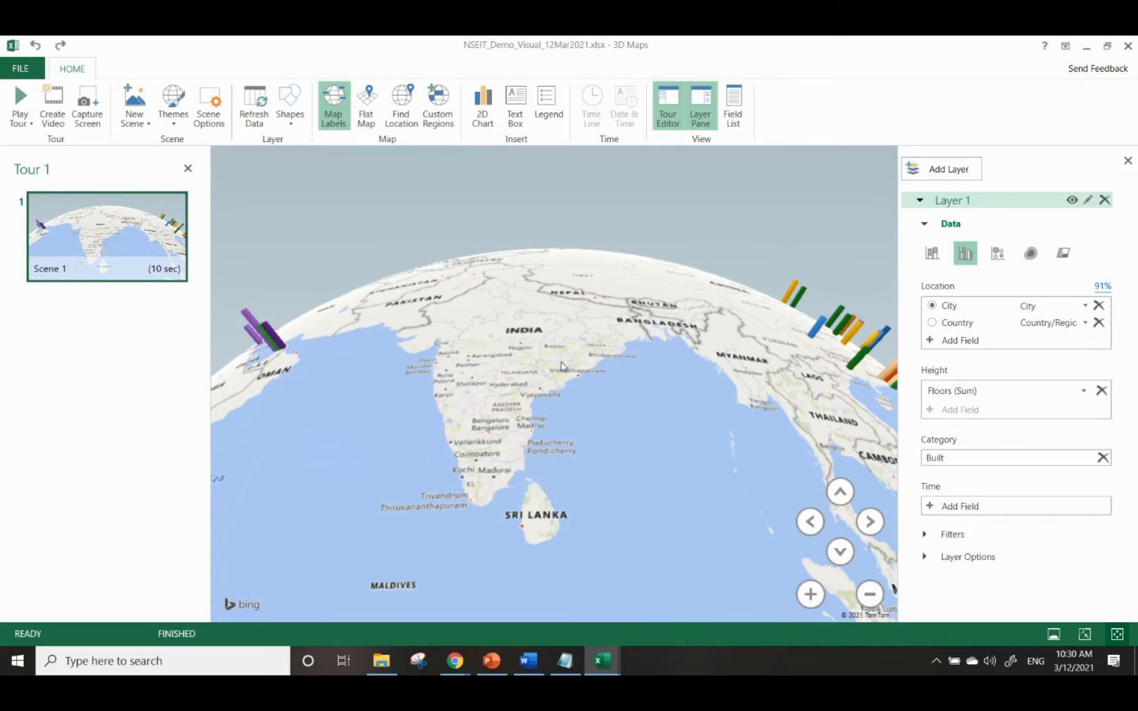
click(1129, 161)
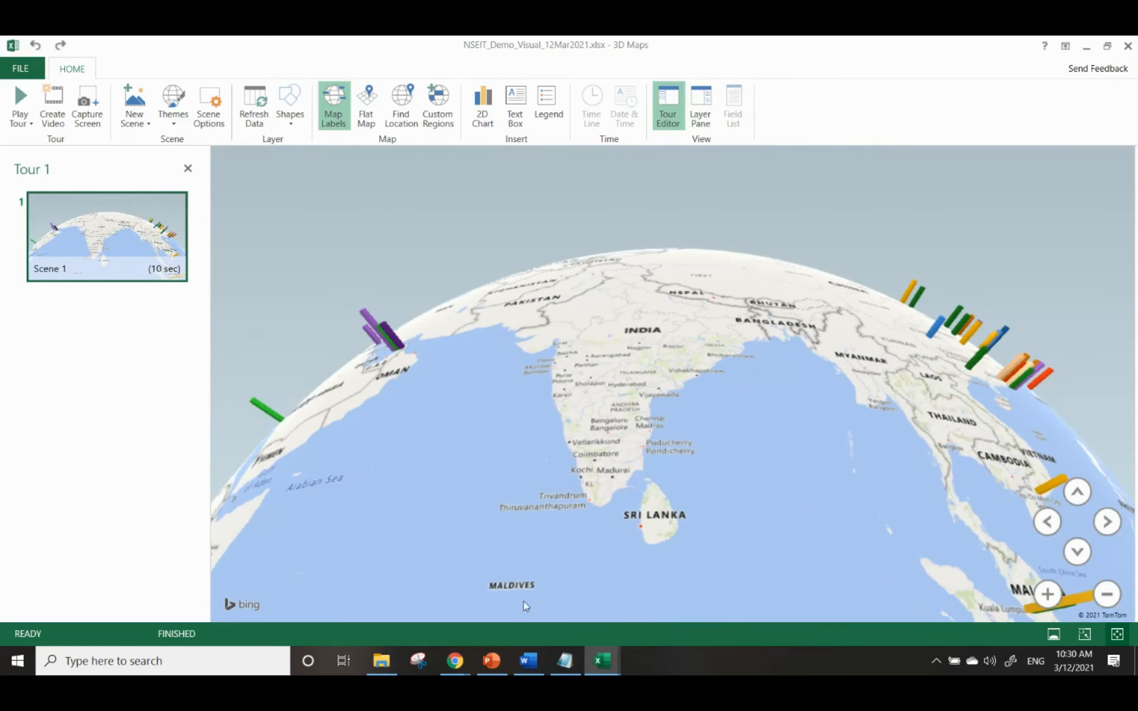
Step: Switch to the Zoho Meeting webinar in Chrome to check the Q&A messages, and return to 3D Maps
mouse_move(459, 667)
click(482, 605)
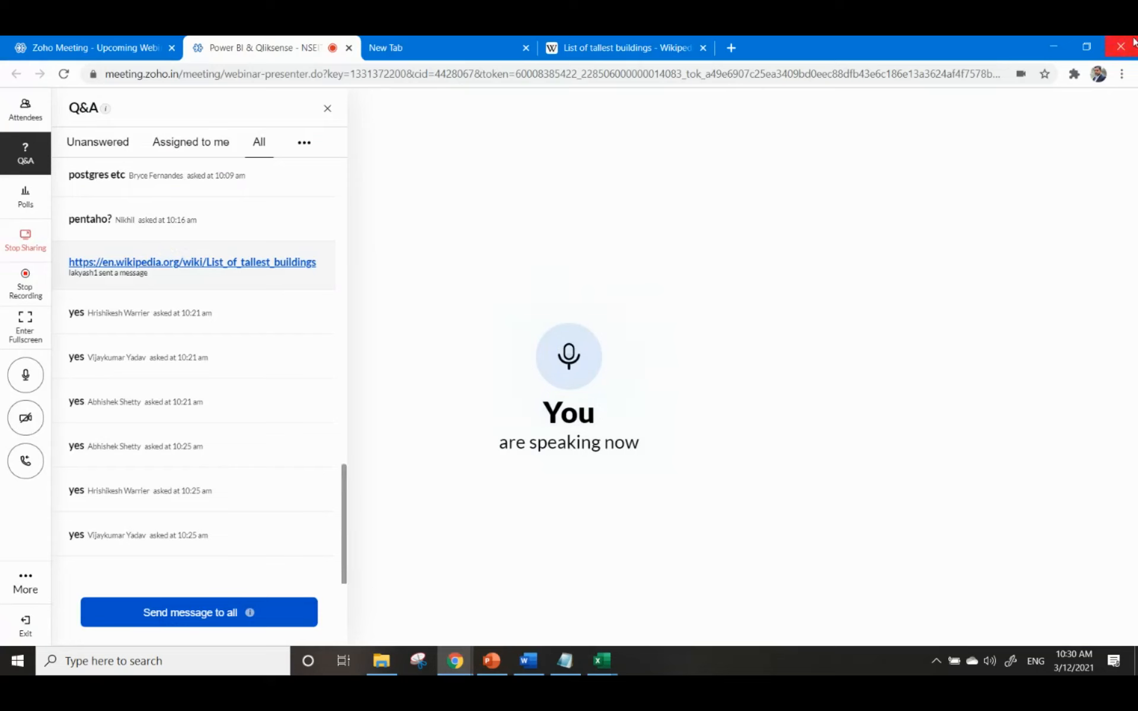
click(1051, 46)
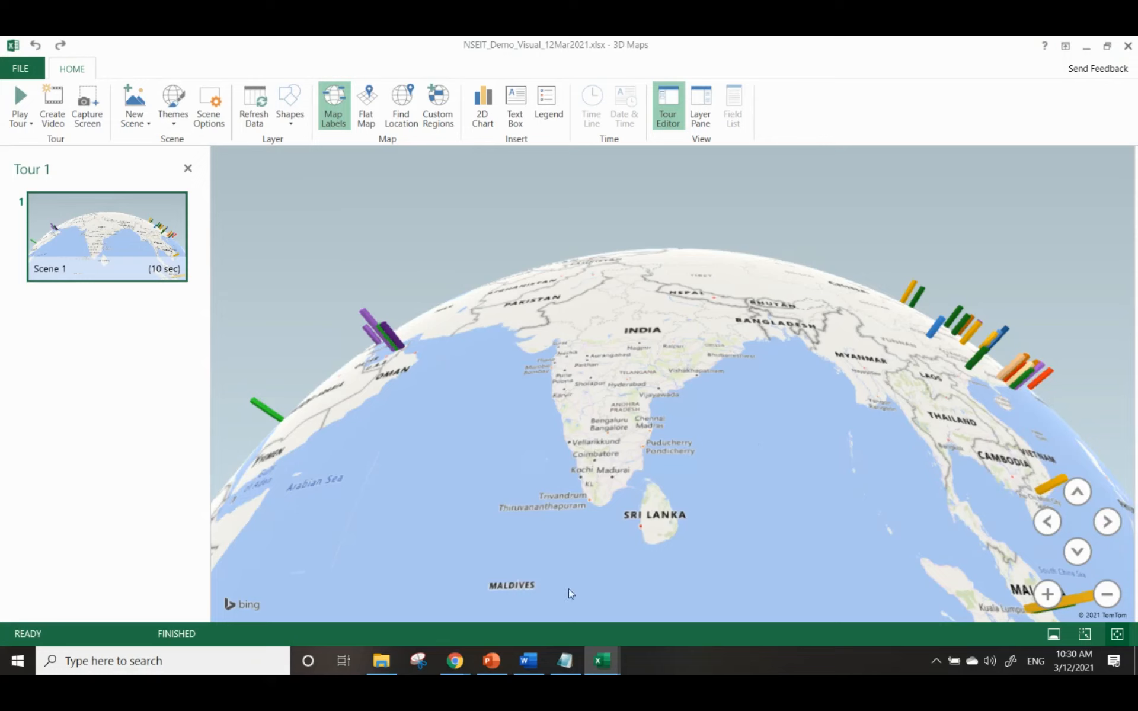
mouse_move(455, 658)
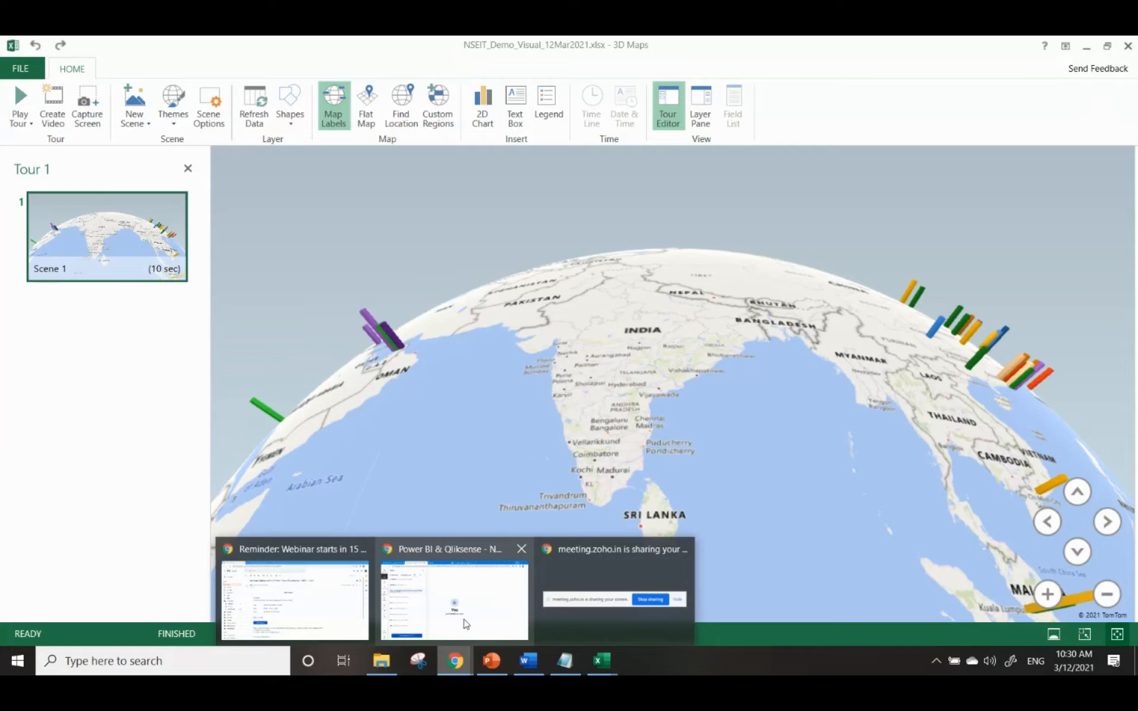
click(466, 623)
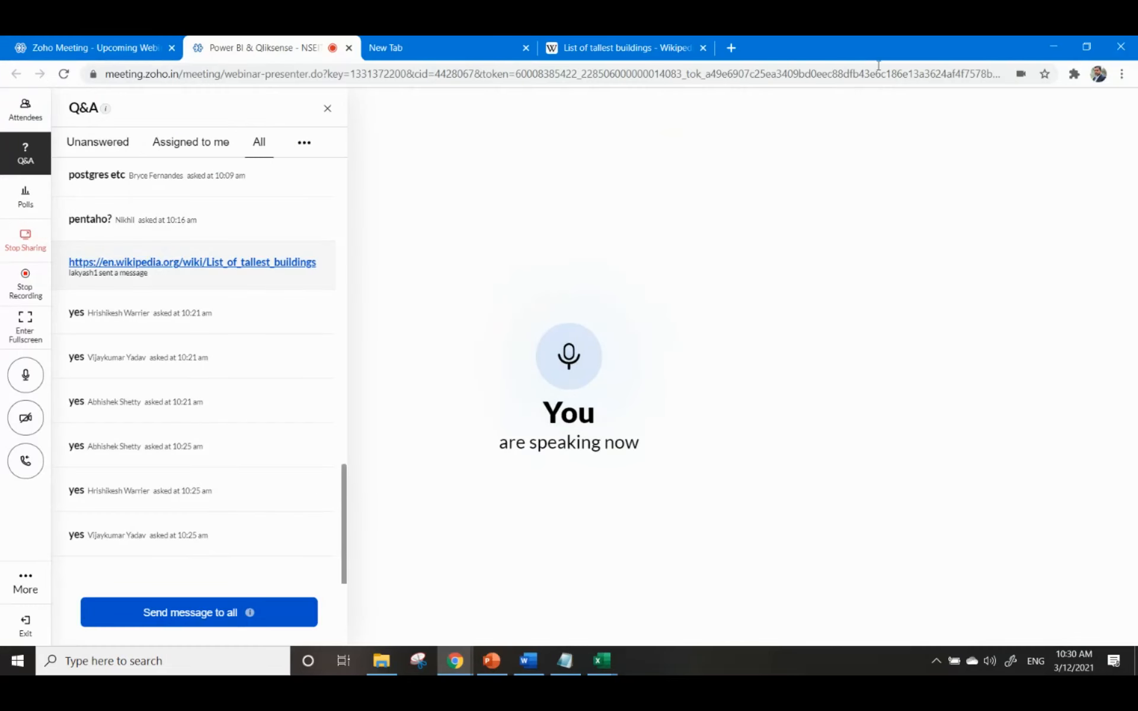
click(1053, 45)
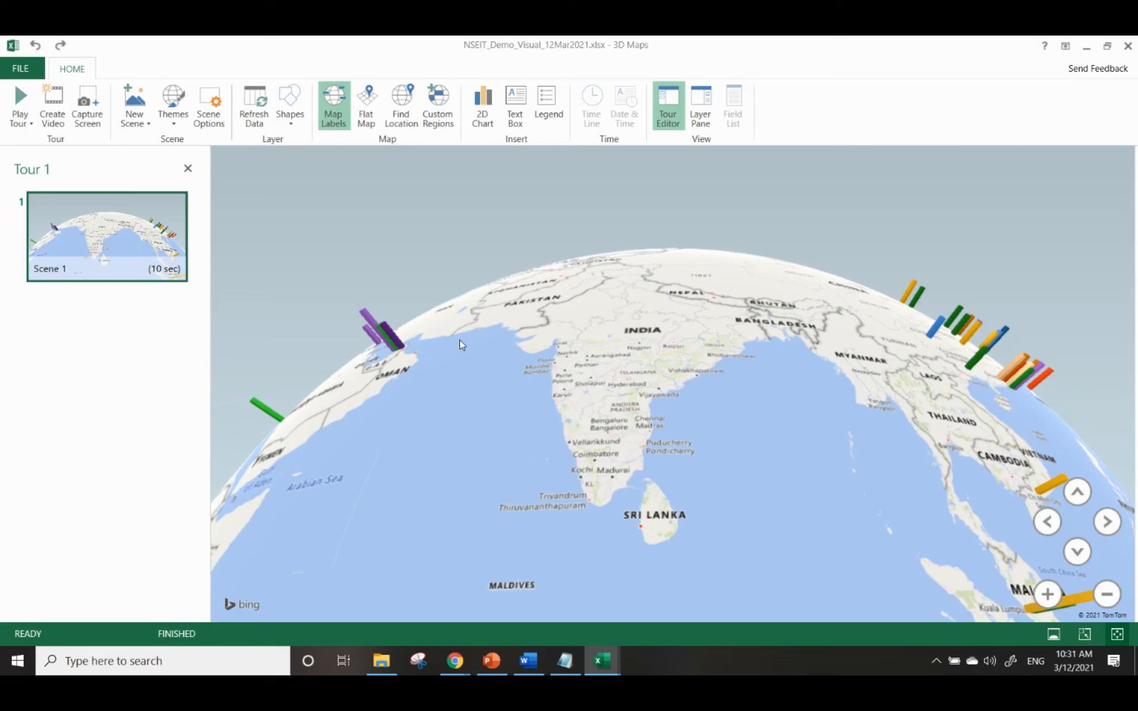
Step: Frame the globe on India and Southeast Asia, and review the Quick Export & Mobile quality and soundtrack options for a tour video without creating it
scroll(460, 341, up, 3)
drag(456, 399, 363, 439)
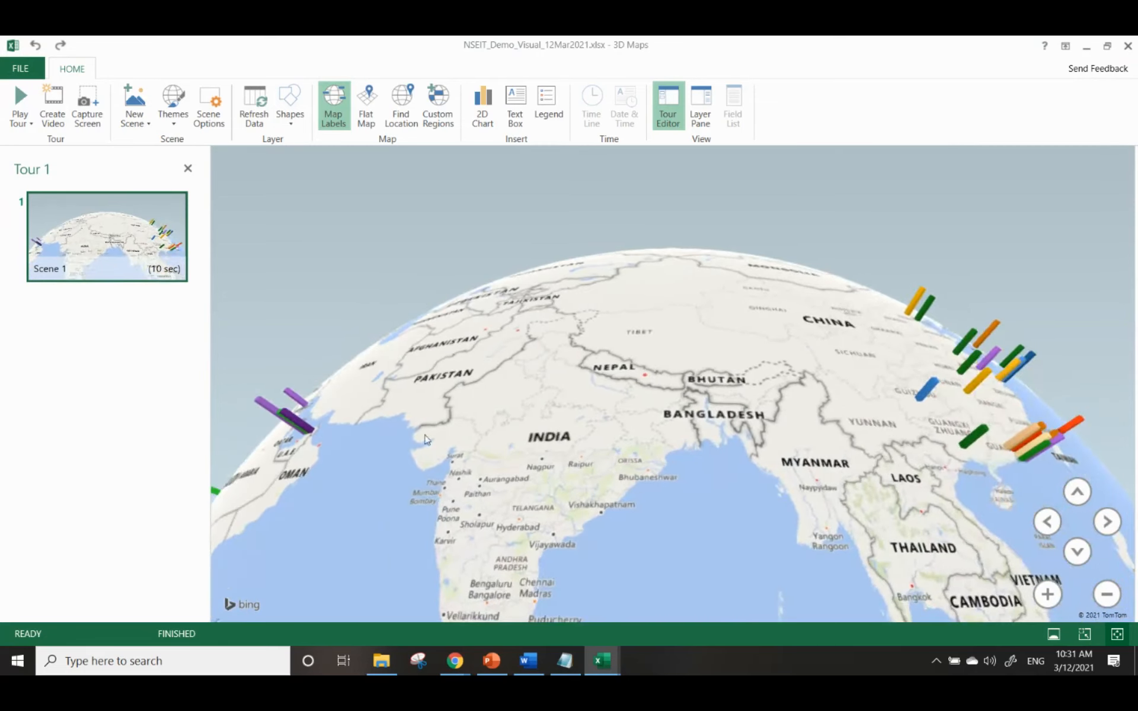
drag(552, 425, 409, 509)
drag(671, 419, 821, 316)
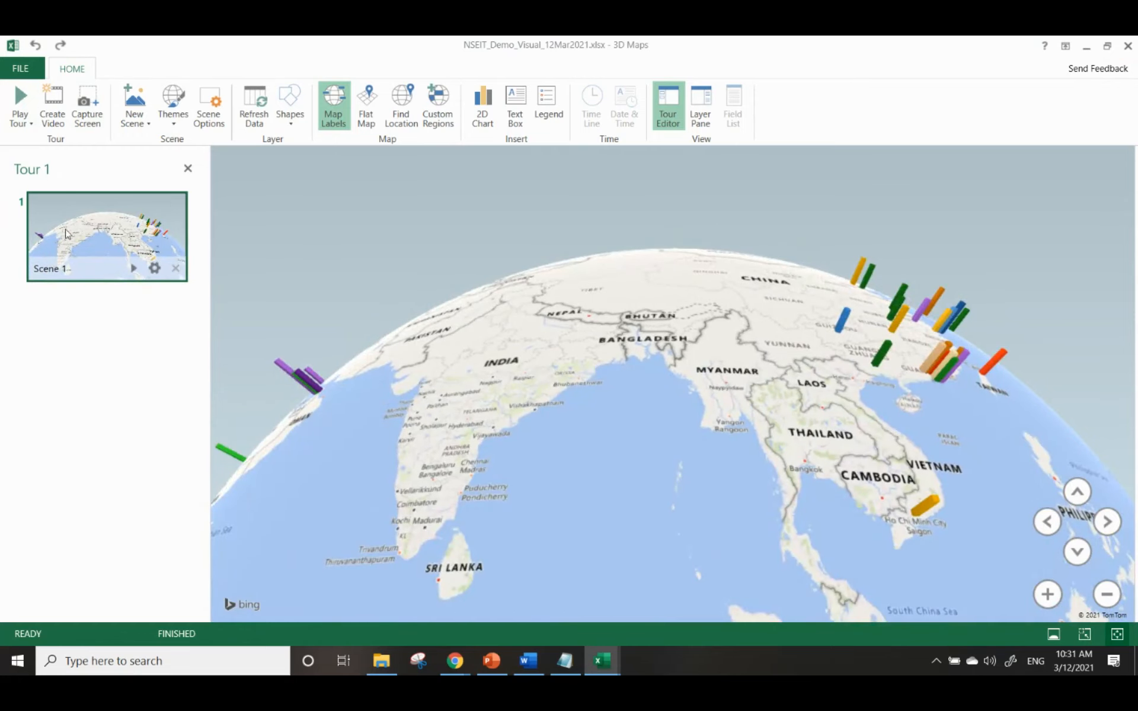
click(52, 118)
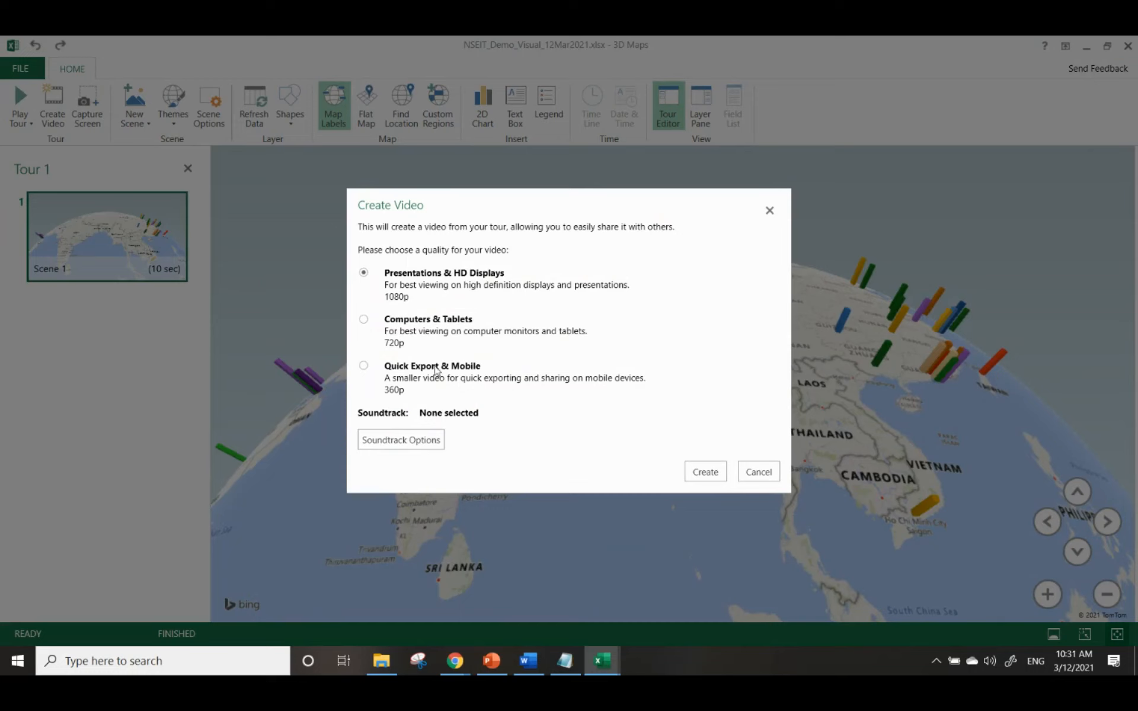
click(363, 367)
click(413, 442)
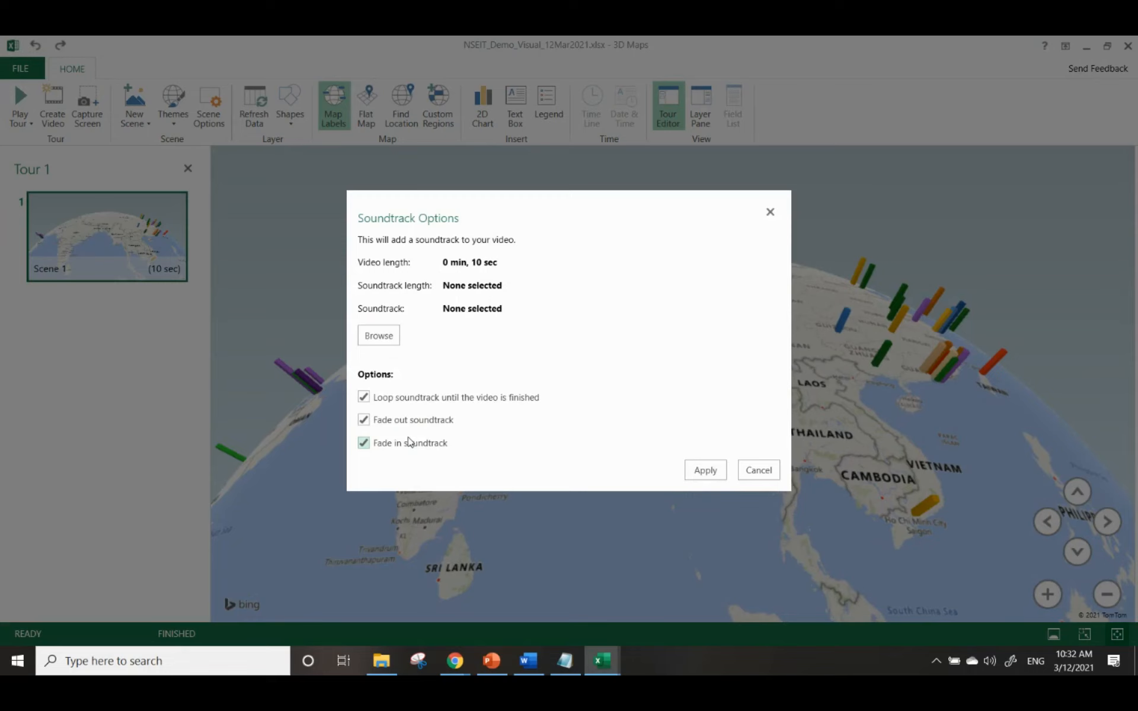
click(759, 470)
click(761, 472)
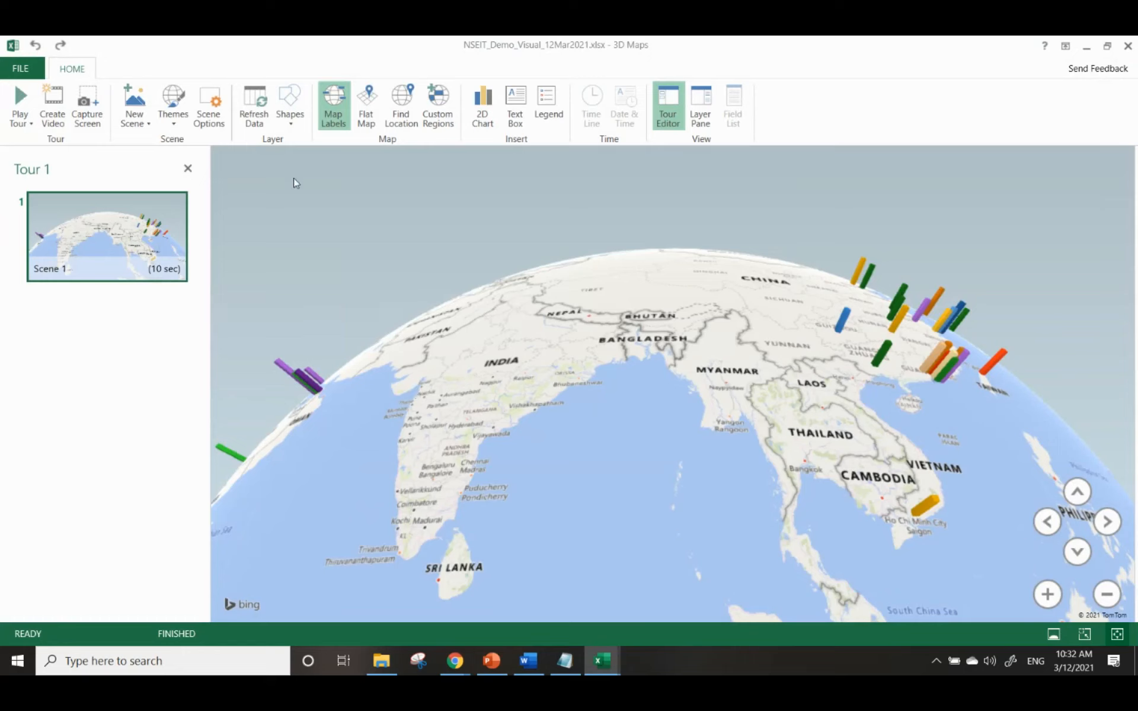
Step: Rotate the globe toward India and Pakistan, and close 3D Maps to return to the workbook
drag(481, 396, 542, 484)
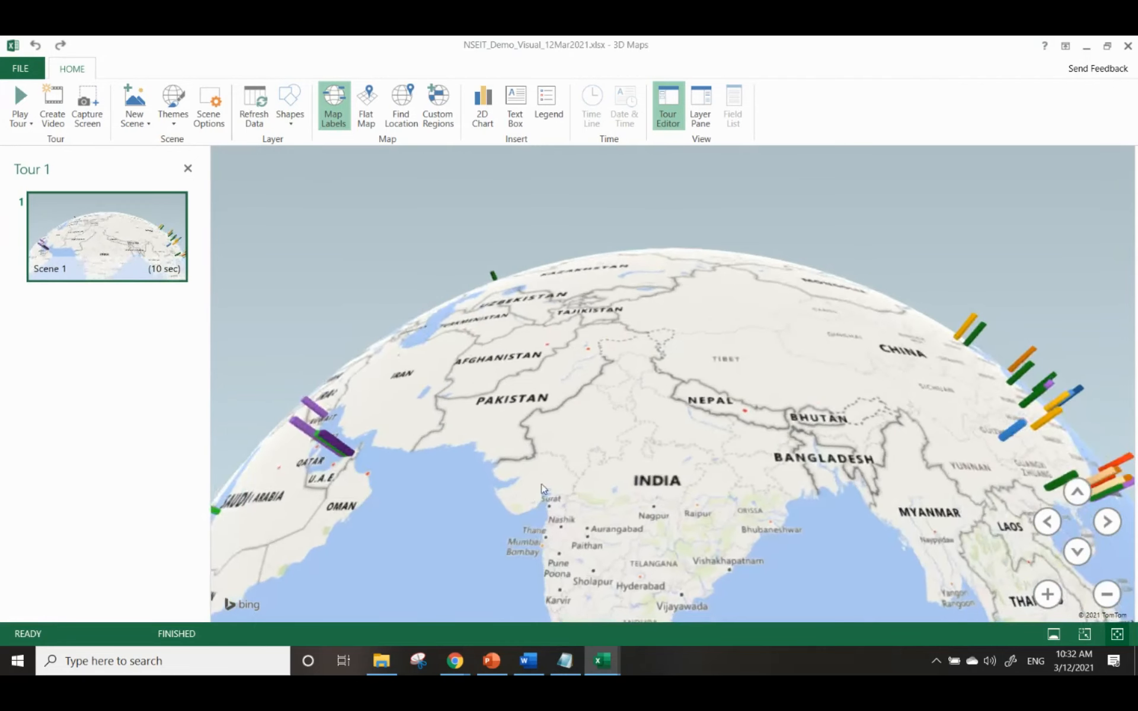
click(1134, 51)
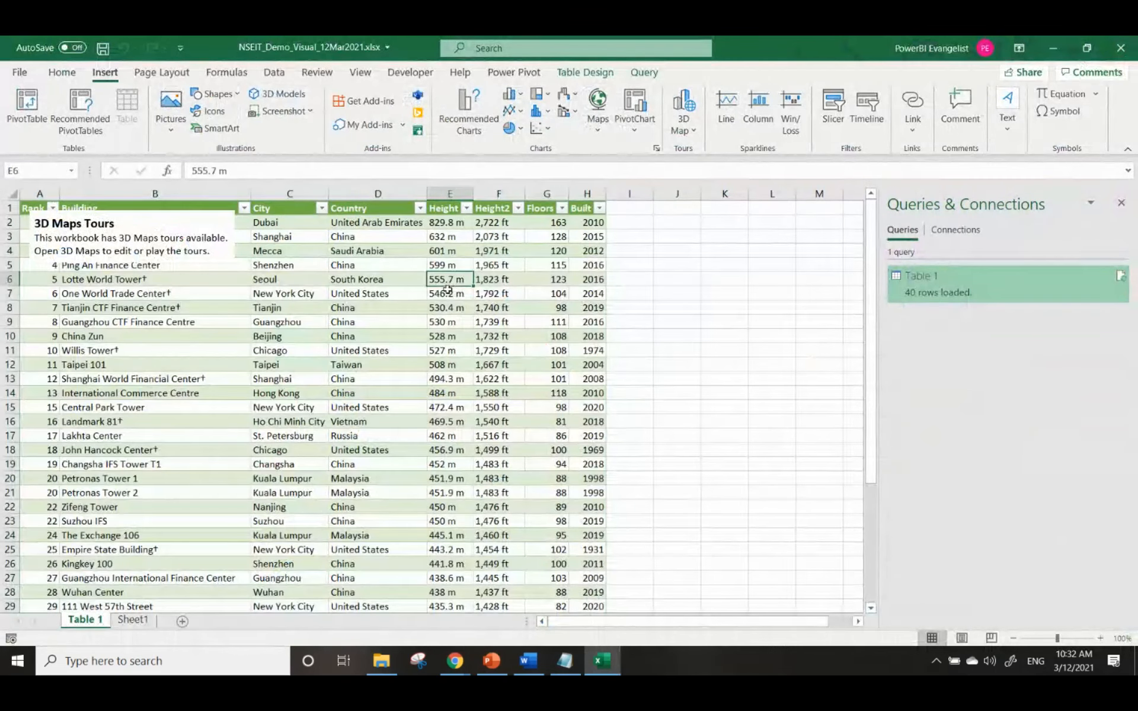
Step: Delete the 3D Maps Tours text box covering the table on the Table 1 sheet, and save the workbook
click(391, 375)
click(218, 217)
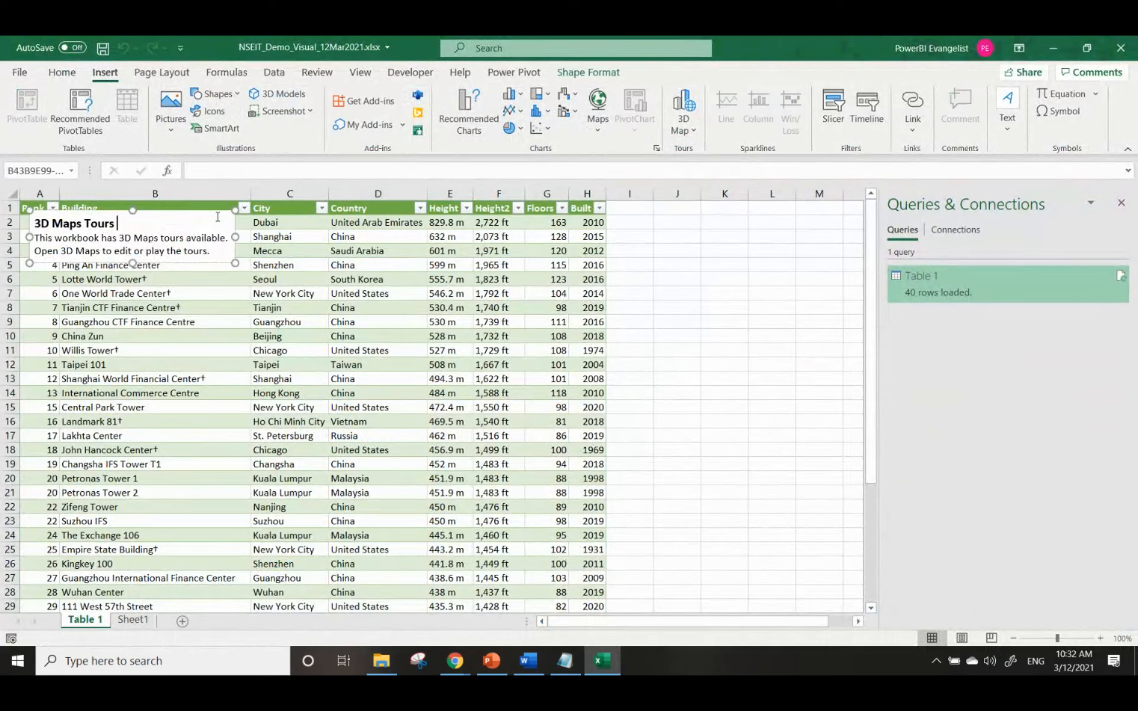
key(Delete)
click(242, 236)
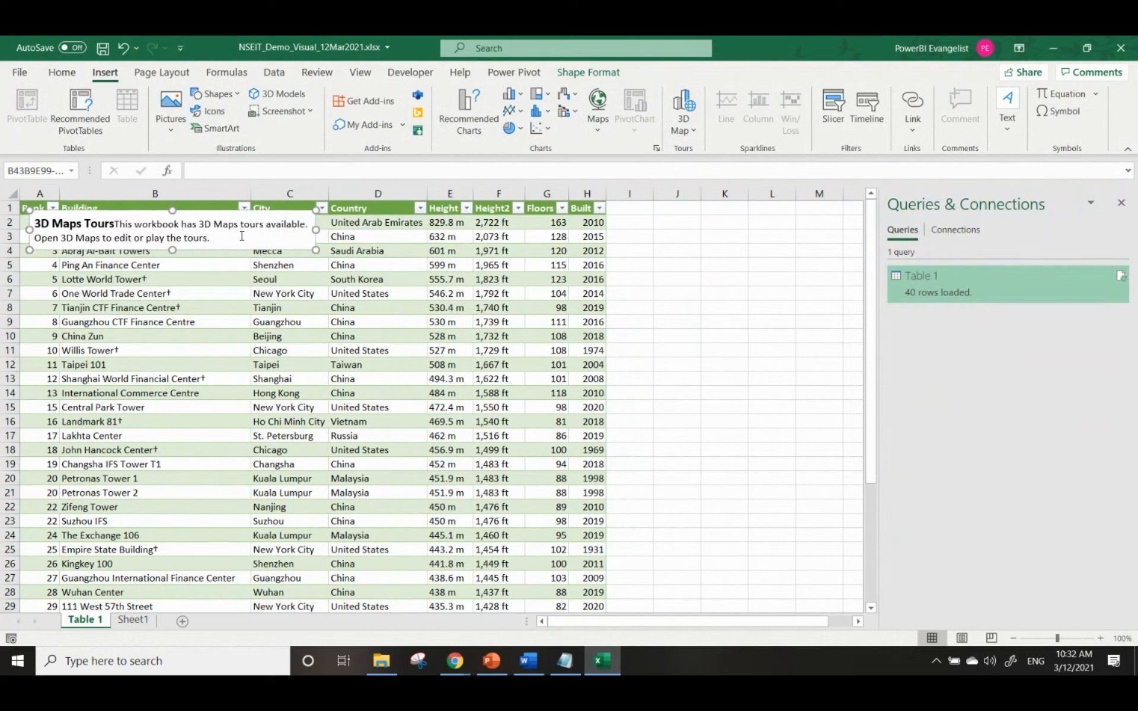
click(268, 214)
key(Delete)
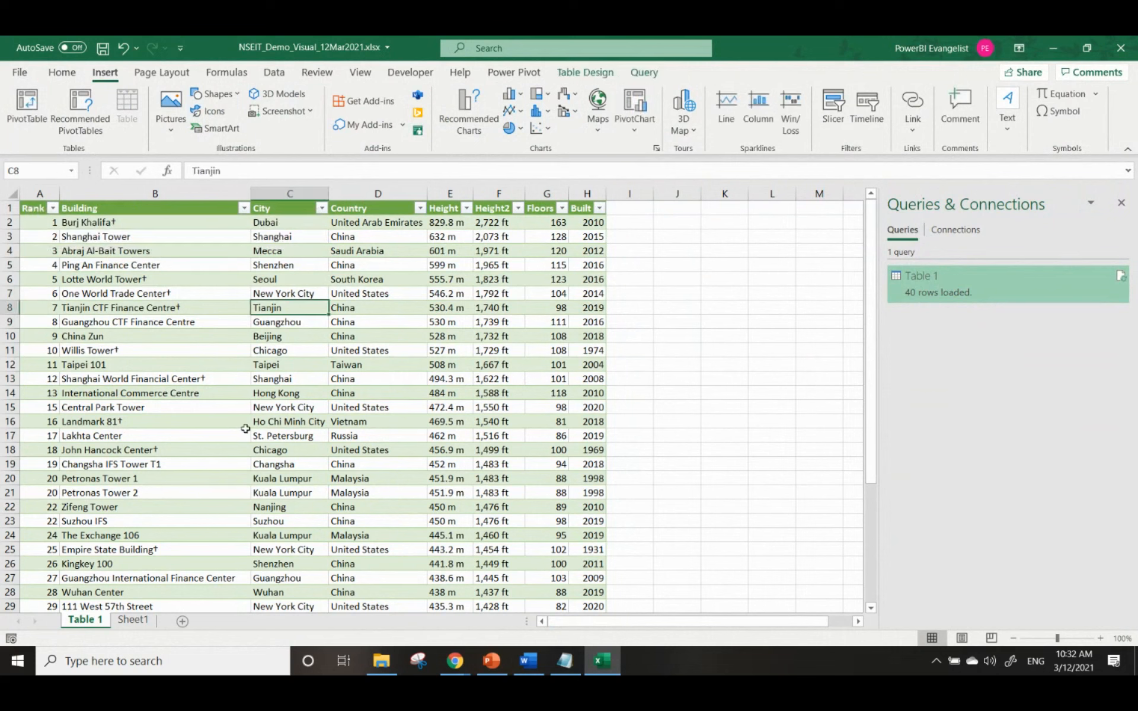
click(243, 436)
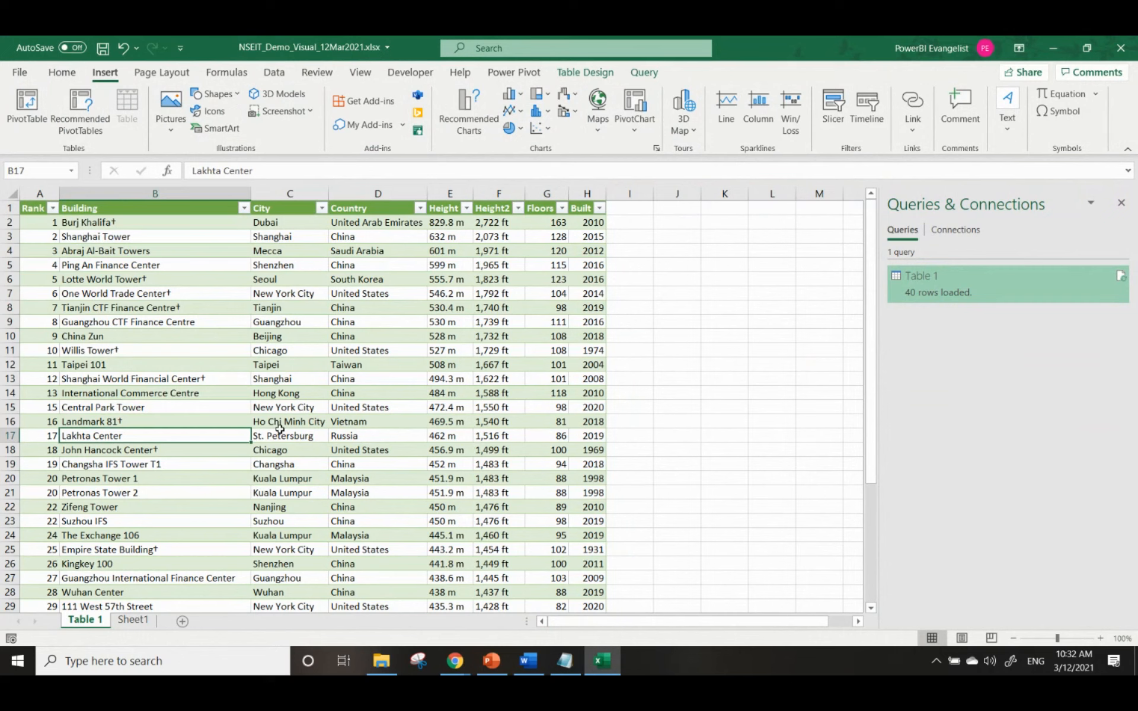
key(ctrl+s)
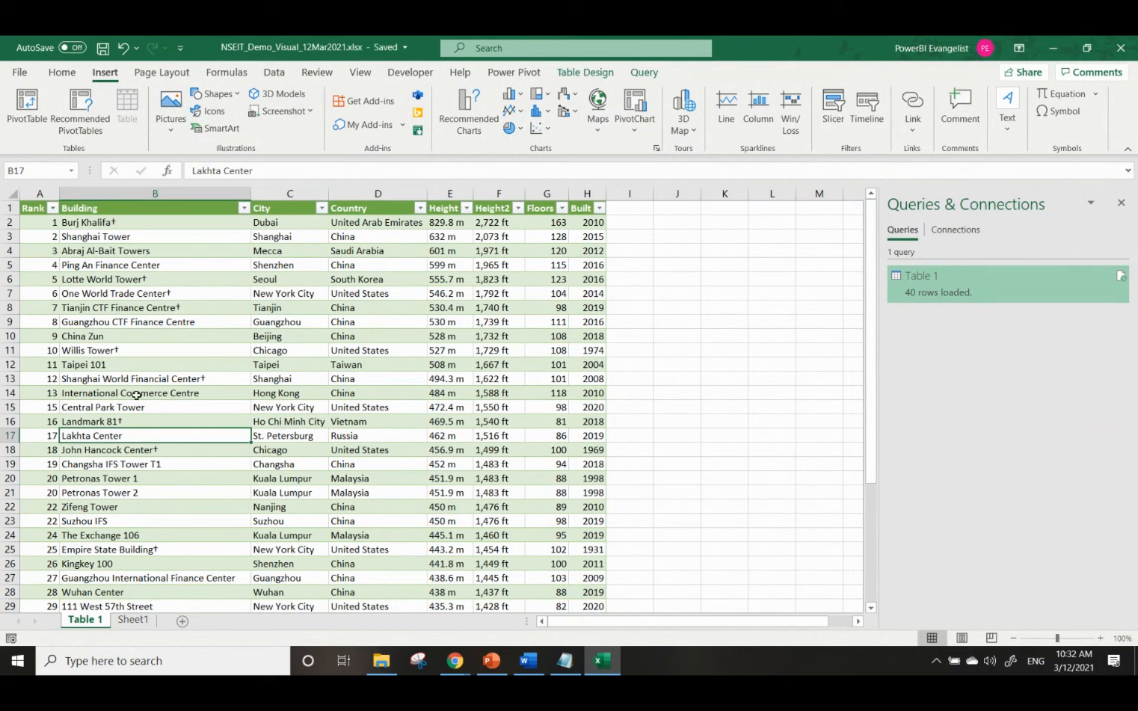
Step: Clear the contents of B10:G21, B24:F28 and the Built cells H3:H6 in the tallest buildings table
drag(98, 335, 543, 494)
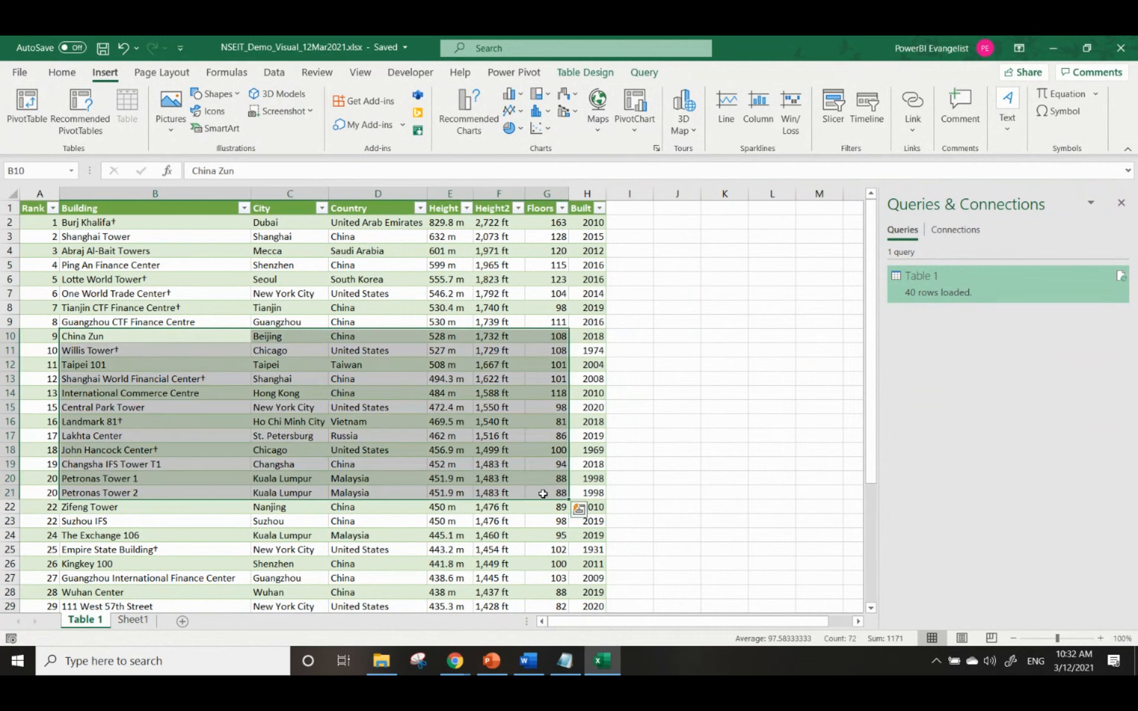
key(Delete)
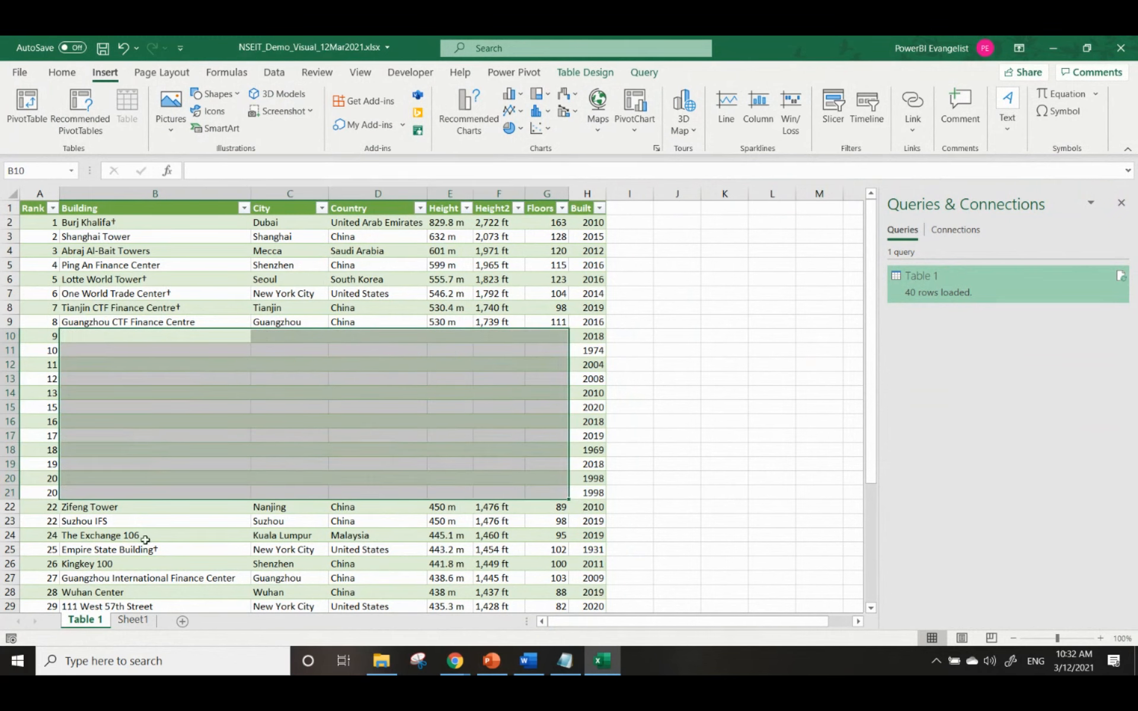
drag(145, 535, 504, 593)
key(Delete)
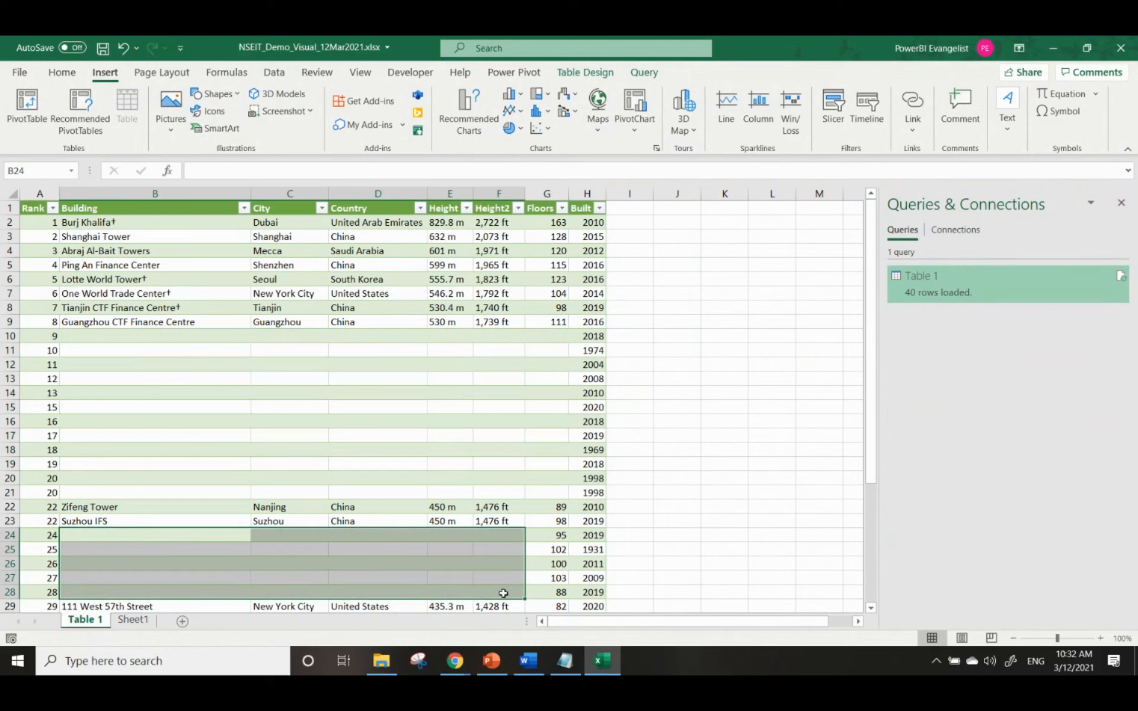
drag(589, 237, 596, 286)
key(Delete)
Step: Save and close the workbook, and reopen NSEIT_Demo_Visual_12Mar2021.xlsx from the WorkedFiles folder with its external data connections enabled
click(439, 396)
key(ctrl+s)
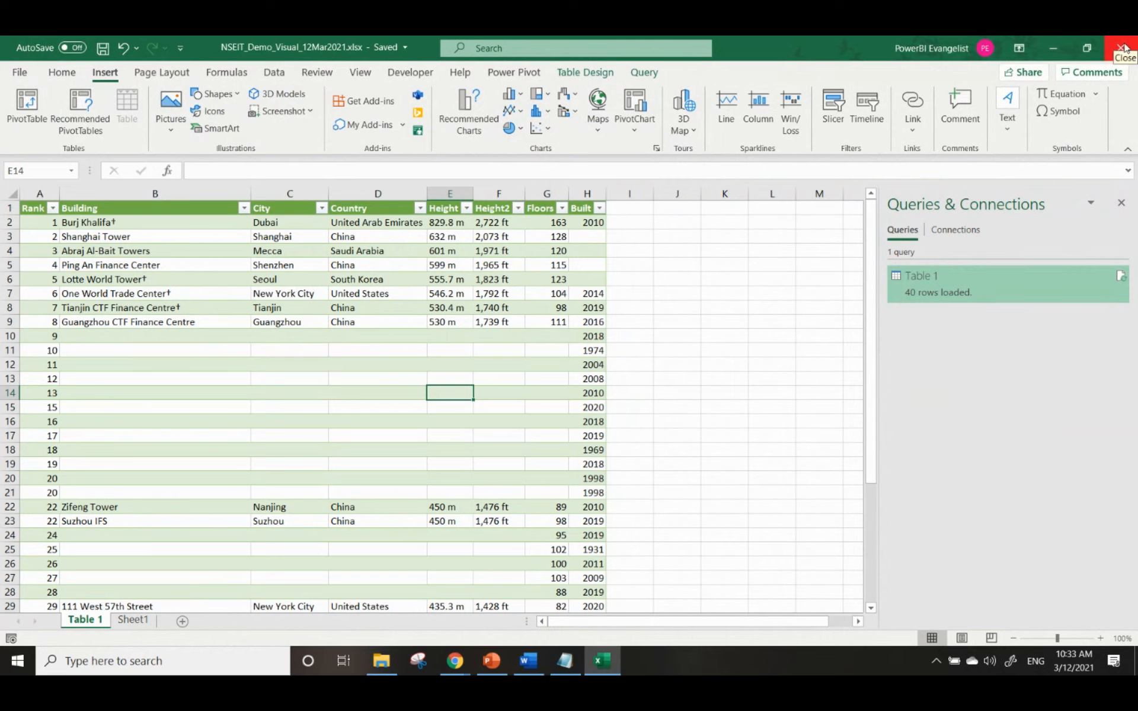
click(1124, 49)
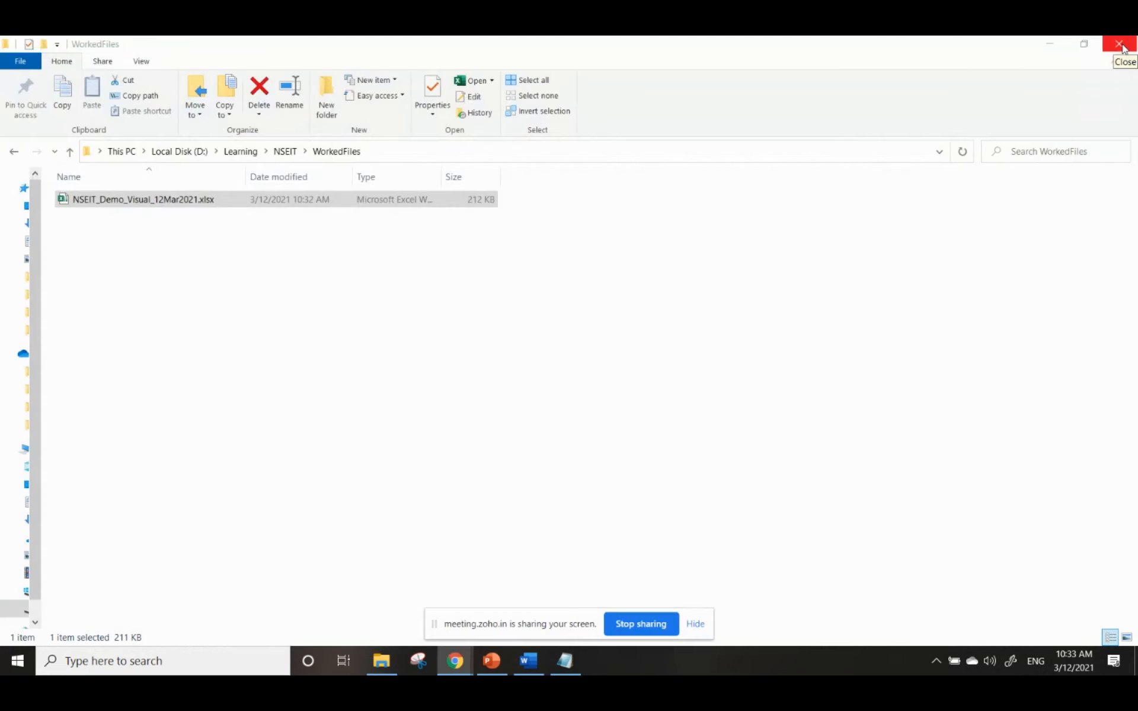
click(254, 328)
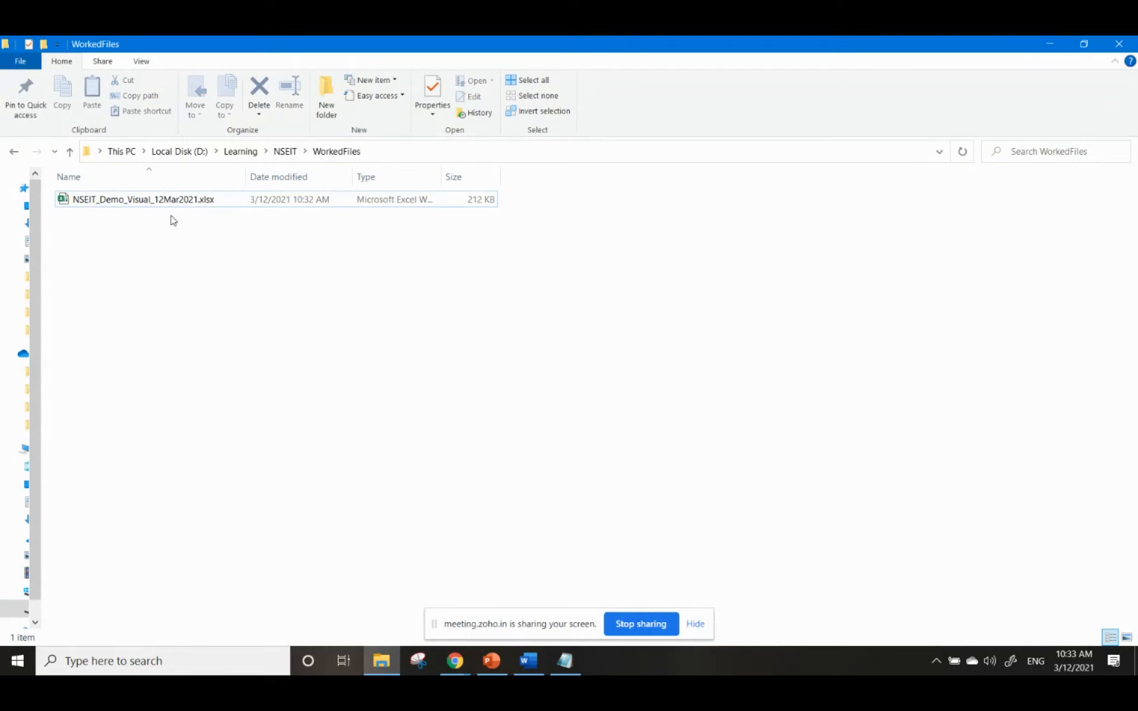
double_click(160, 199)
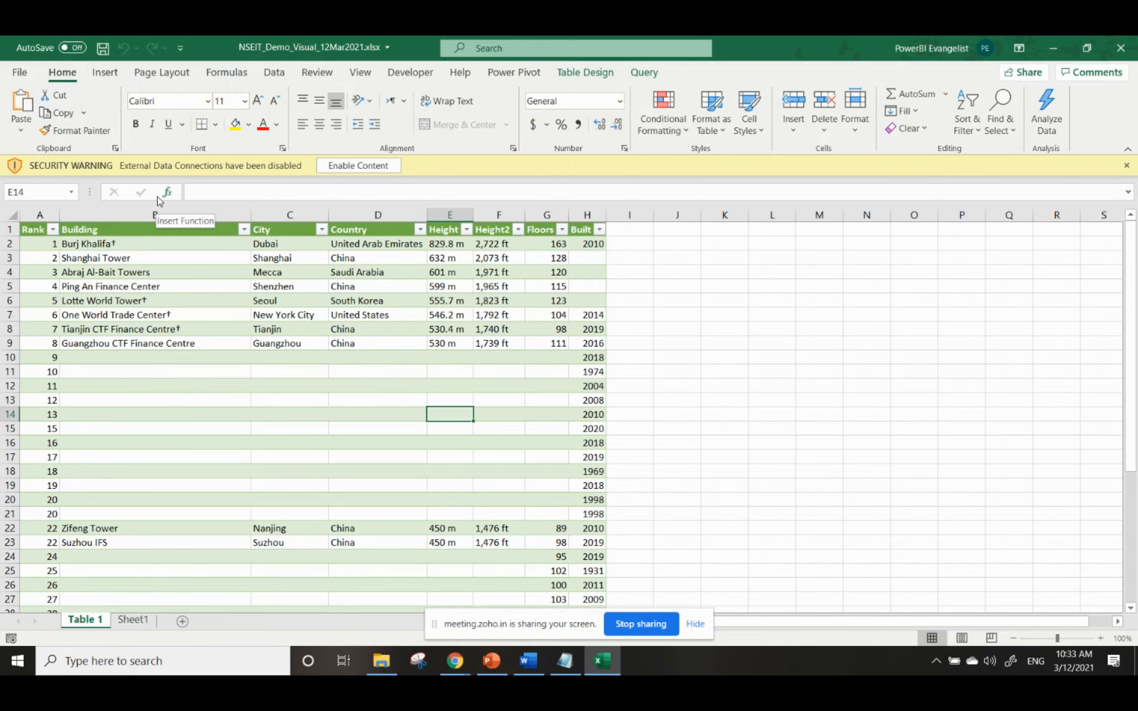
click(330, 165)
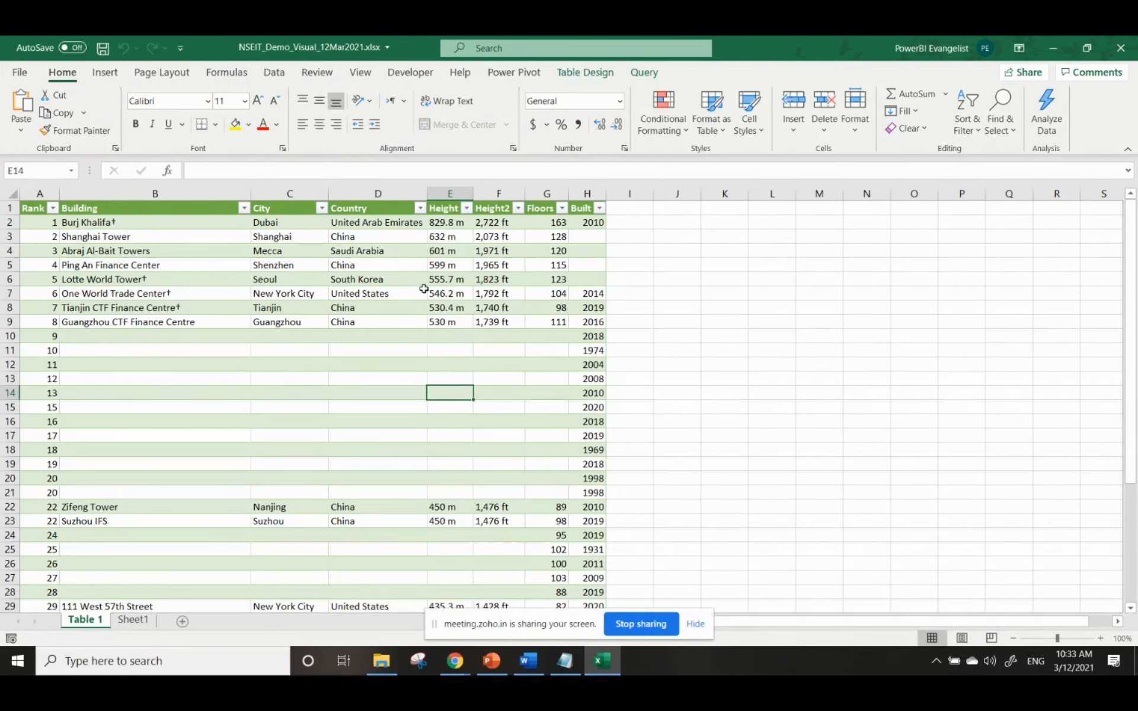
Step: Refresh all of the workbook's data connections to reload the tallest buildings table, and save and close the workbook
click(585, 72)
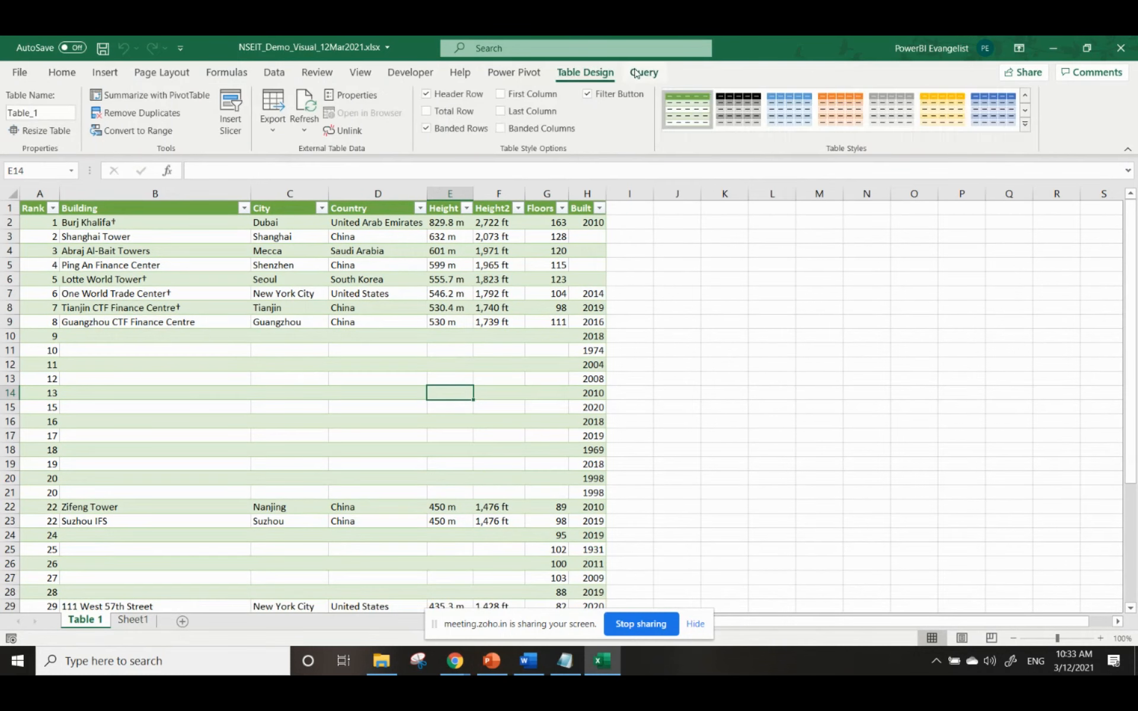
right_click(333, 282)
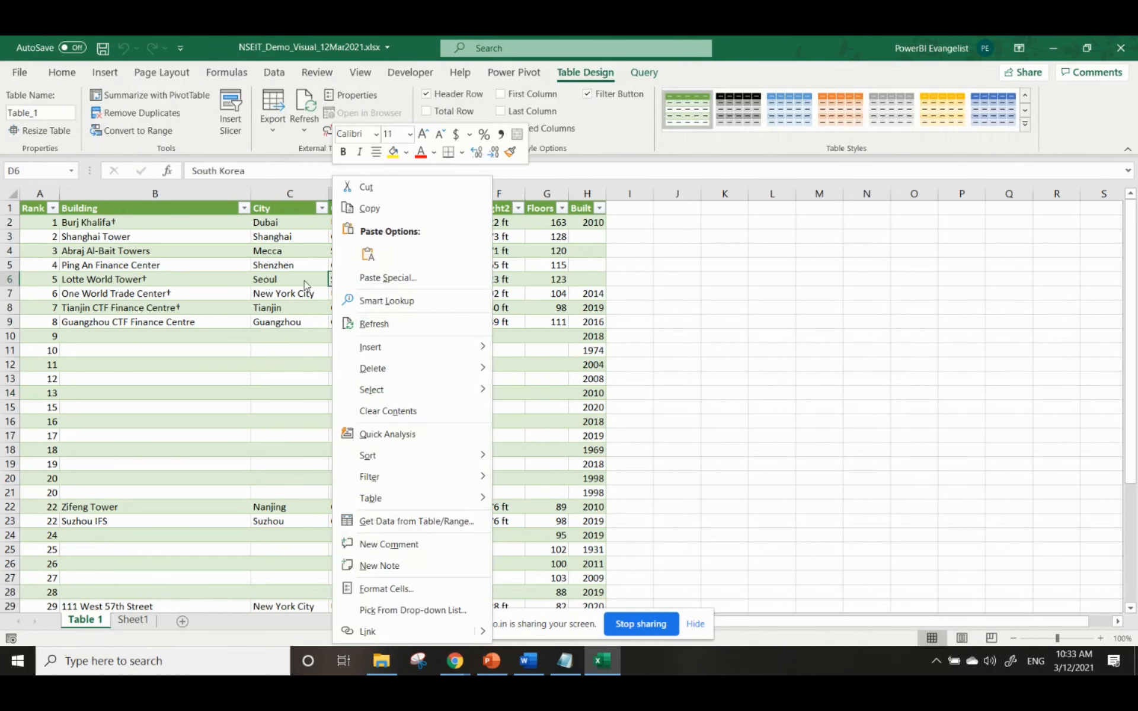
key(Escape)
click(635, 74)
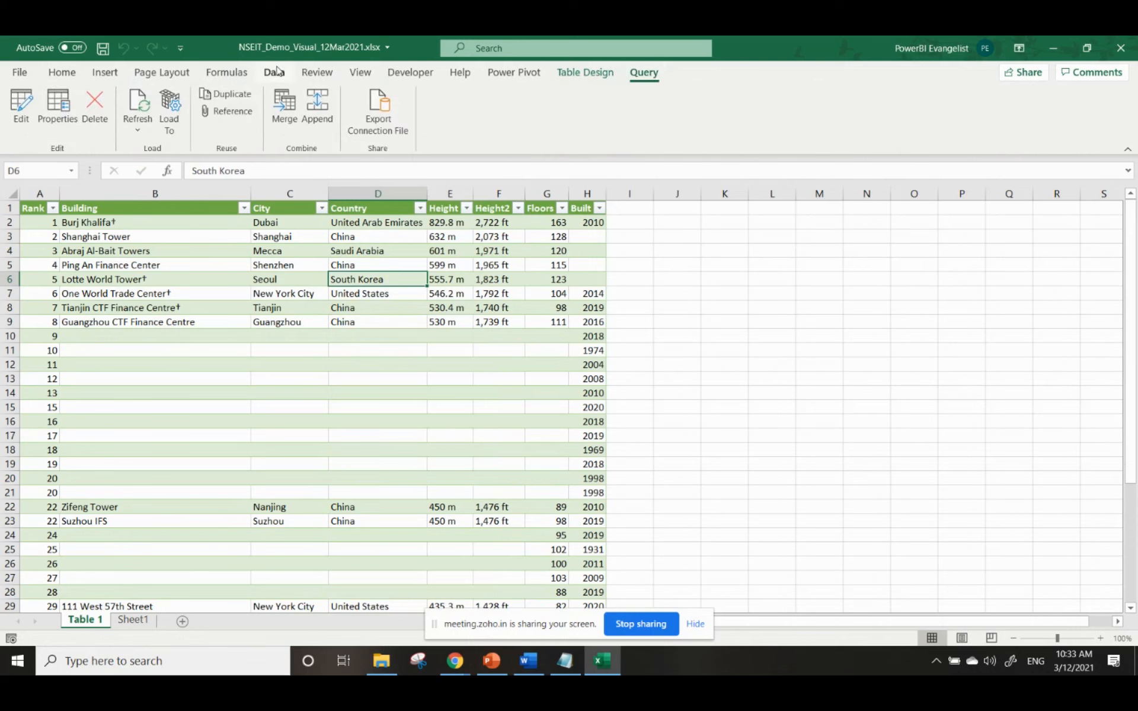
click(276, 71)
click(261, 129)
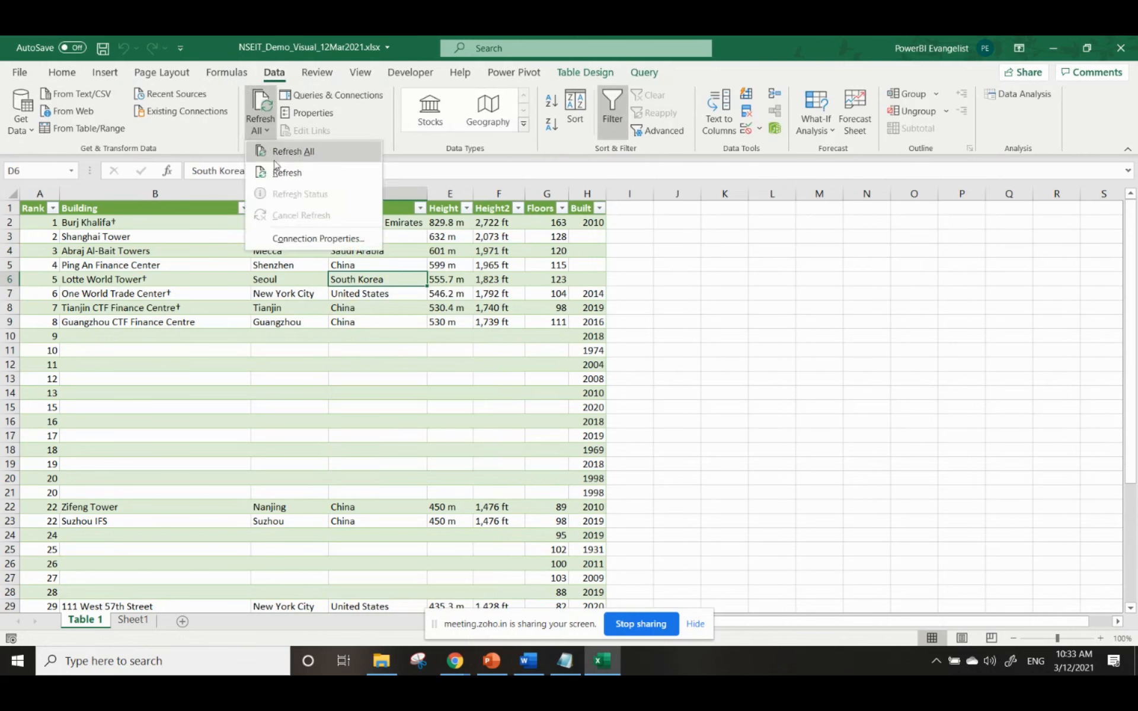
click(274, 155)
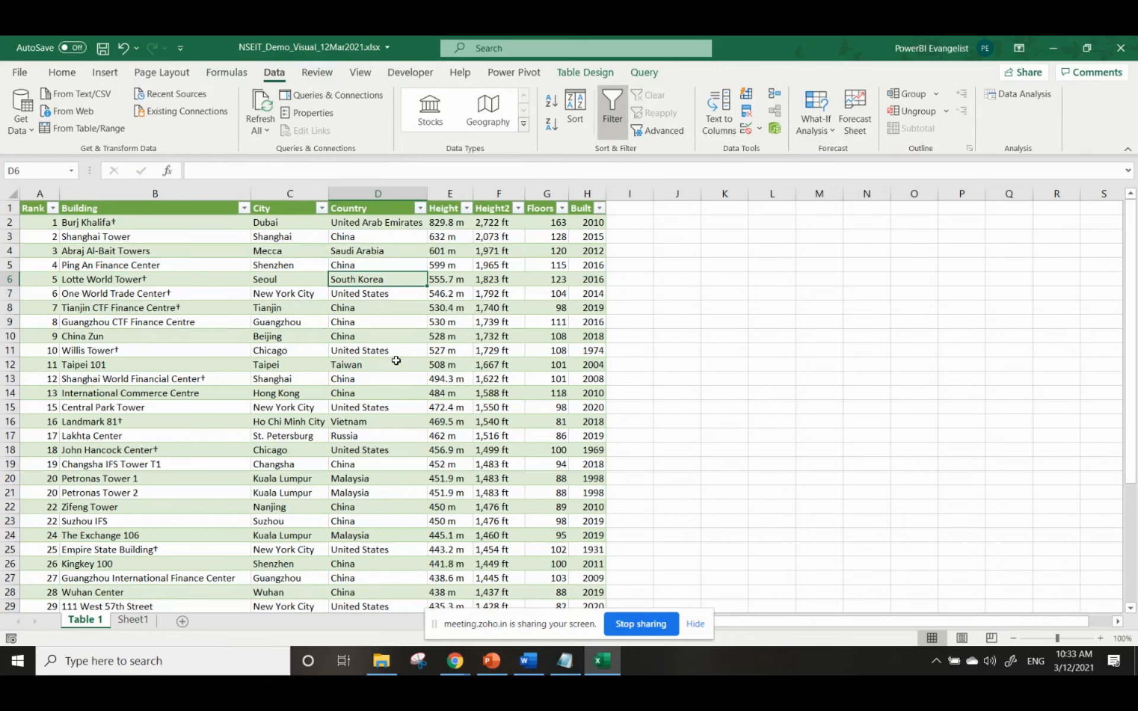
key(ctrl+s)
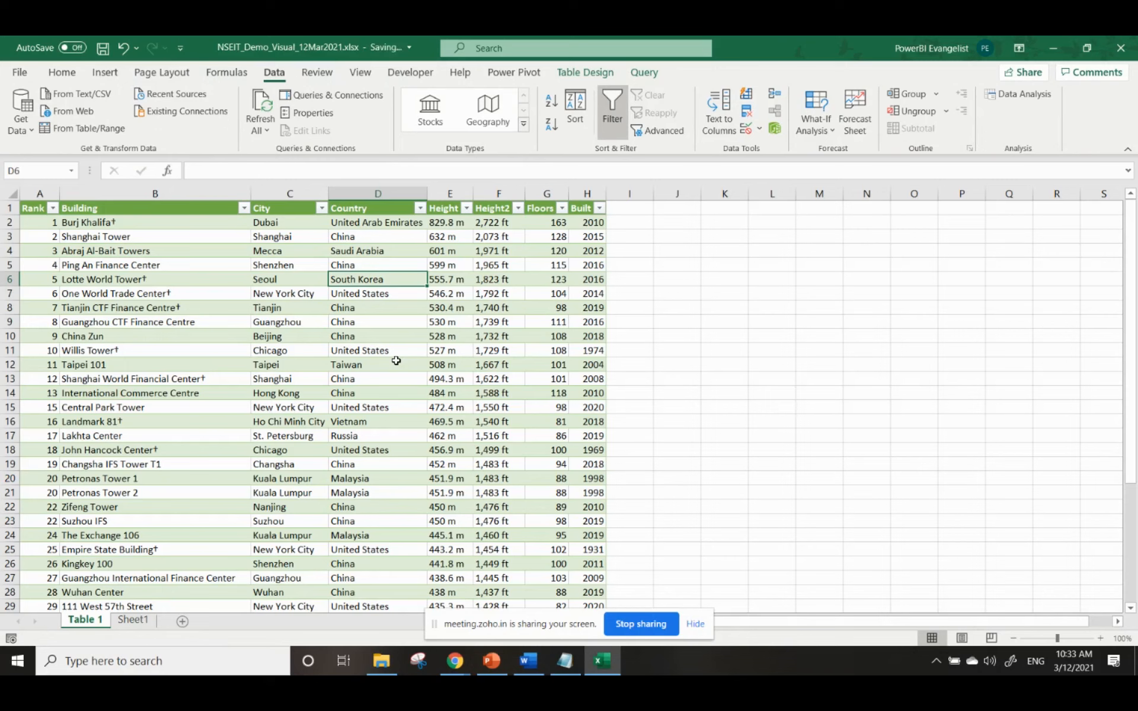
click(1121, 47)
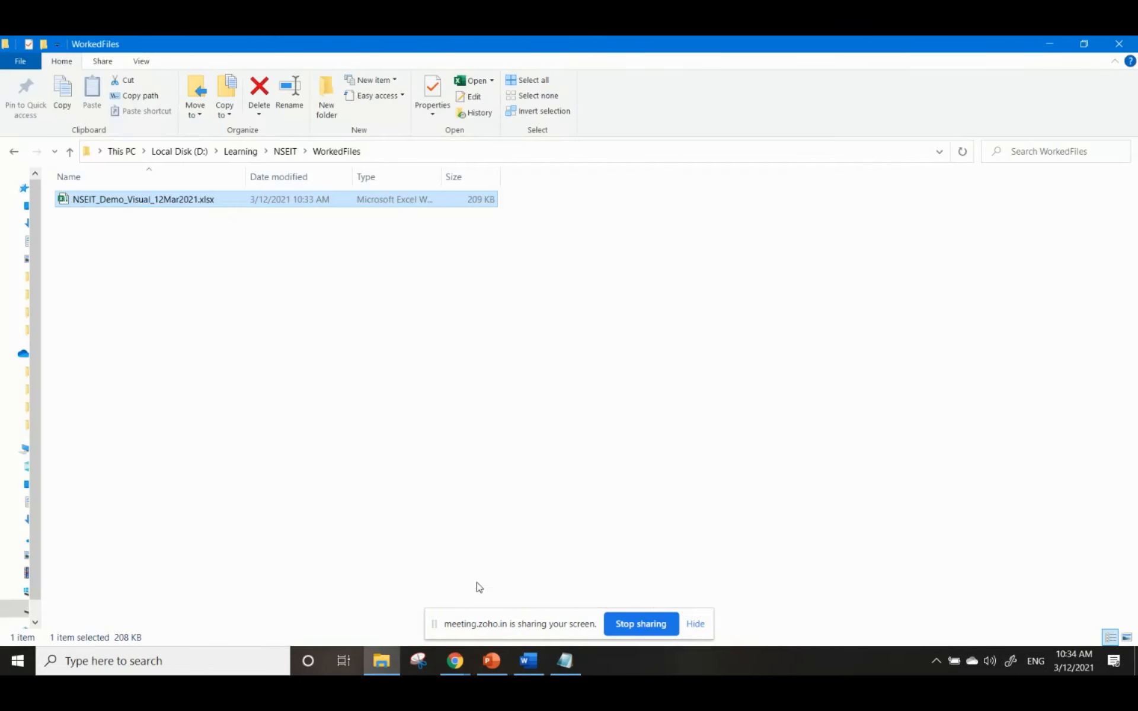
Step: Switch to the Zoho Meeting webinar in Chrome to check the Q&A messages, and minimise the browser
mouse_move(458, 670)
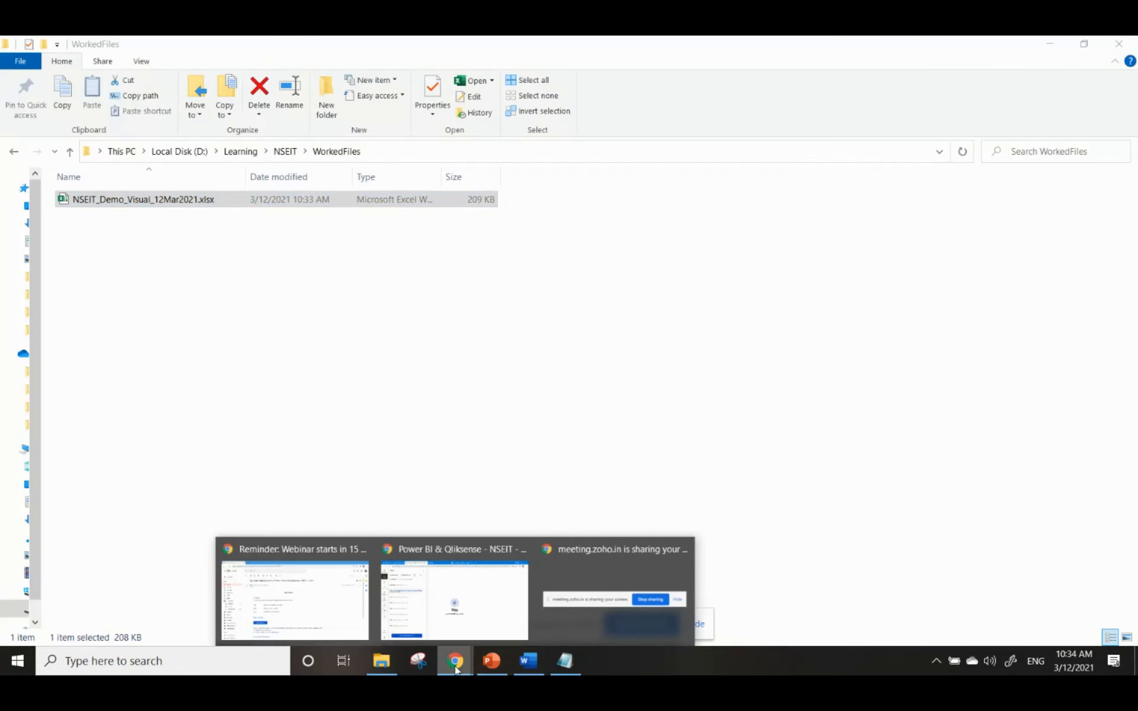
click(483, 597)
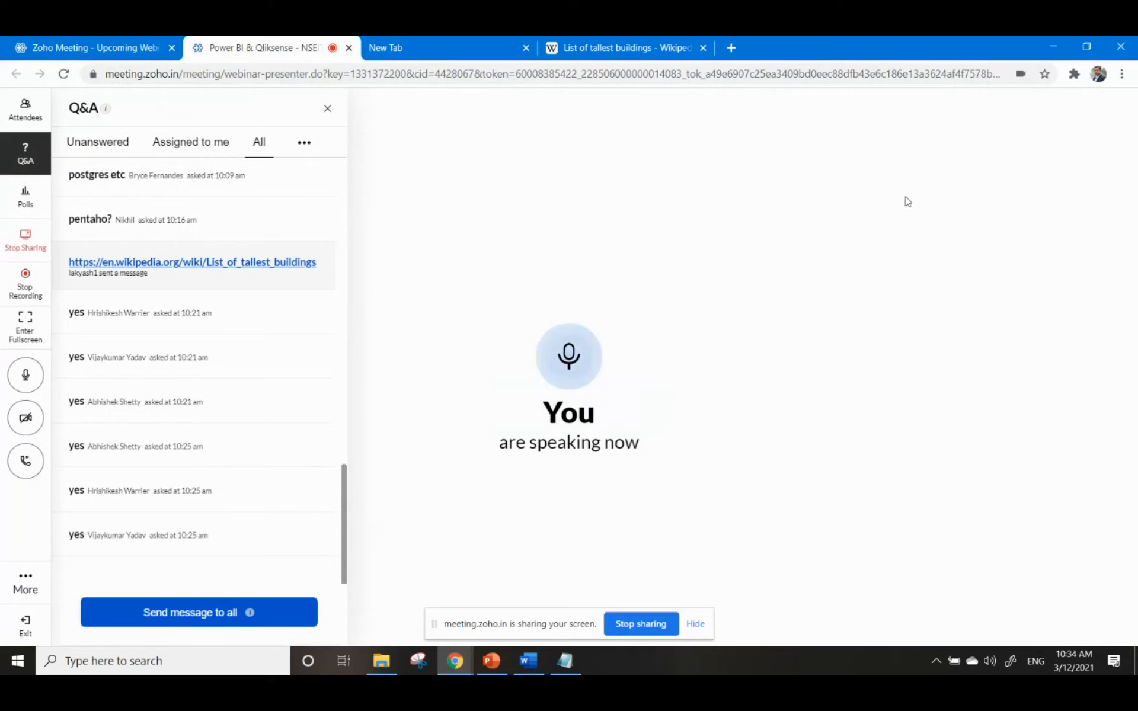
click(1054, 46)
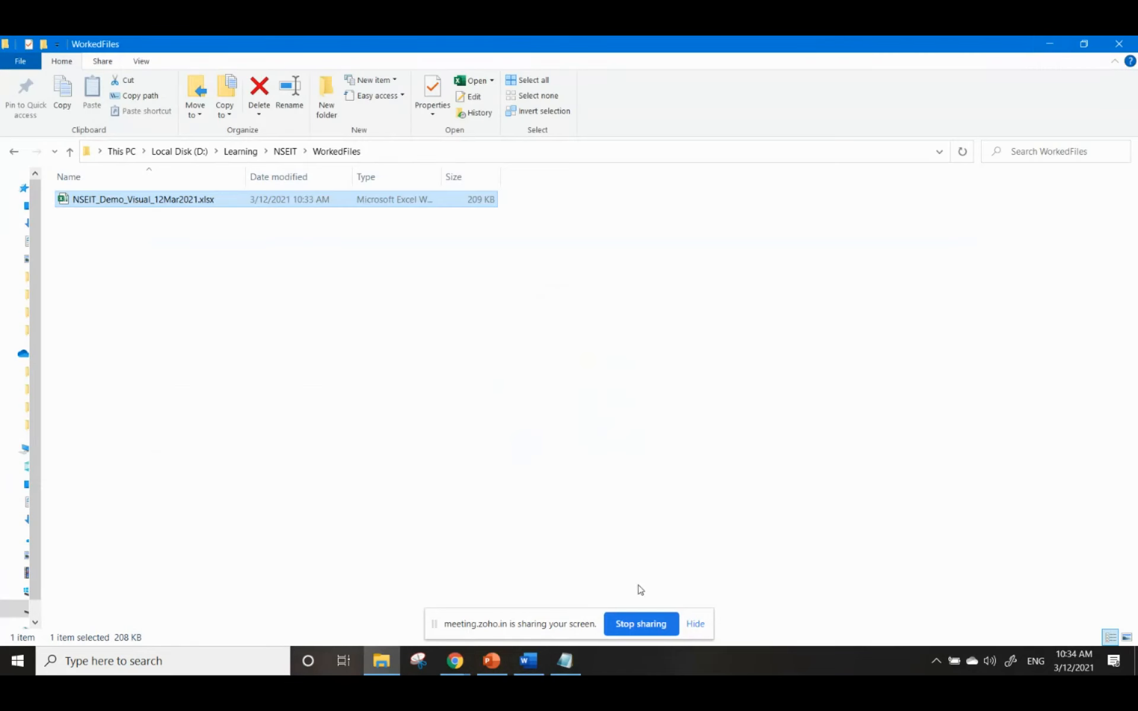
Step: Switch to the Data Analytics Masterclass presentation in PowerPoint and advance to the Top Data Analysis Tools slide
click(503, 671)
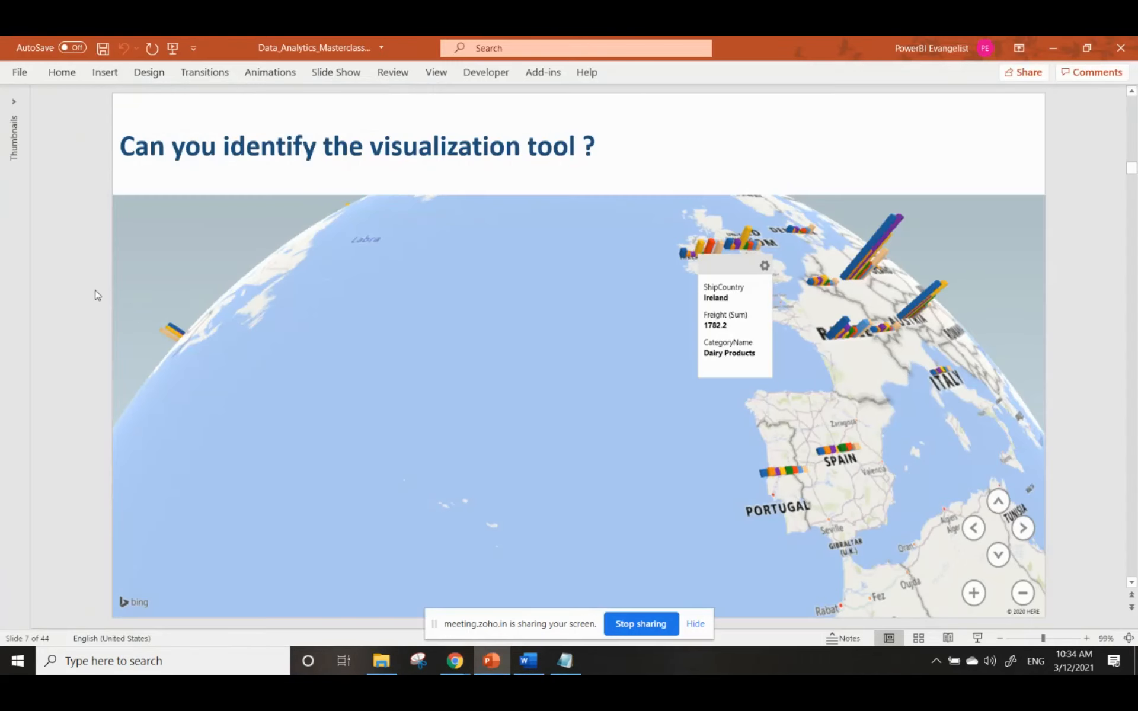
scroll(98, 295, down, 1)
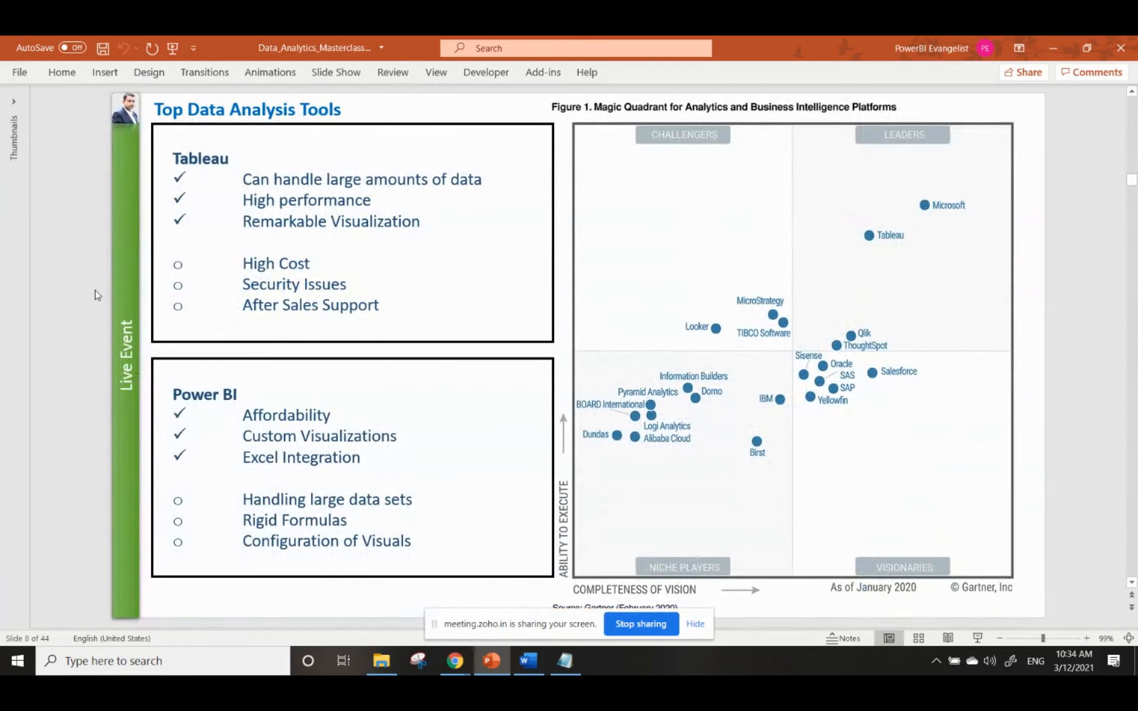
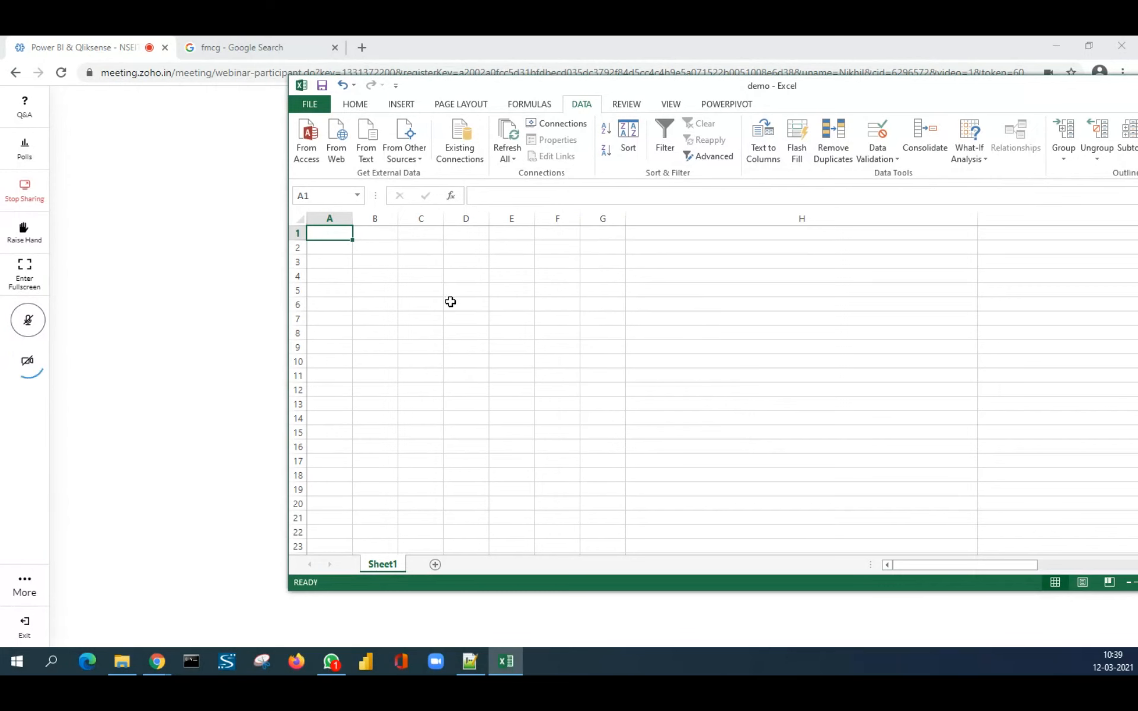
Step: Maximise the demo workbook's Excel window and view the other external data sources available for import
double_click(827, 89)
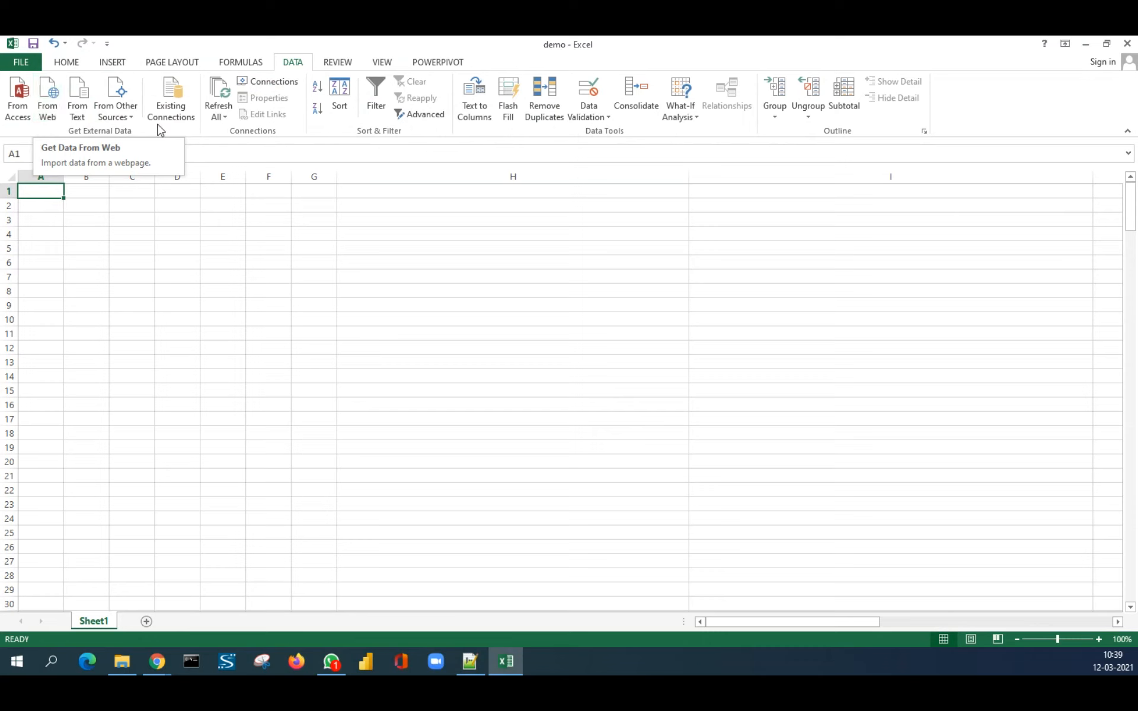
click(136, 118)
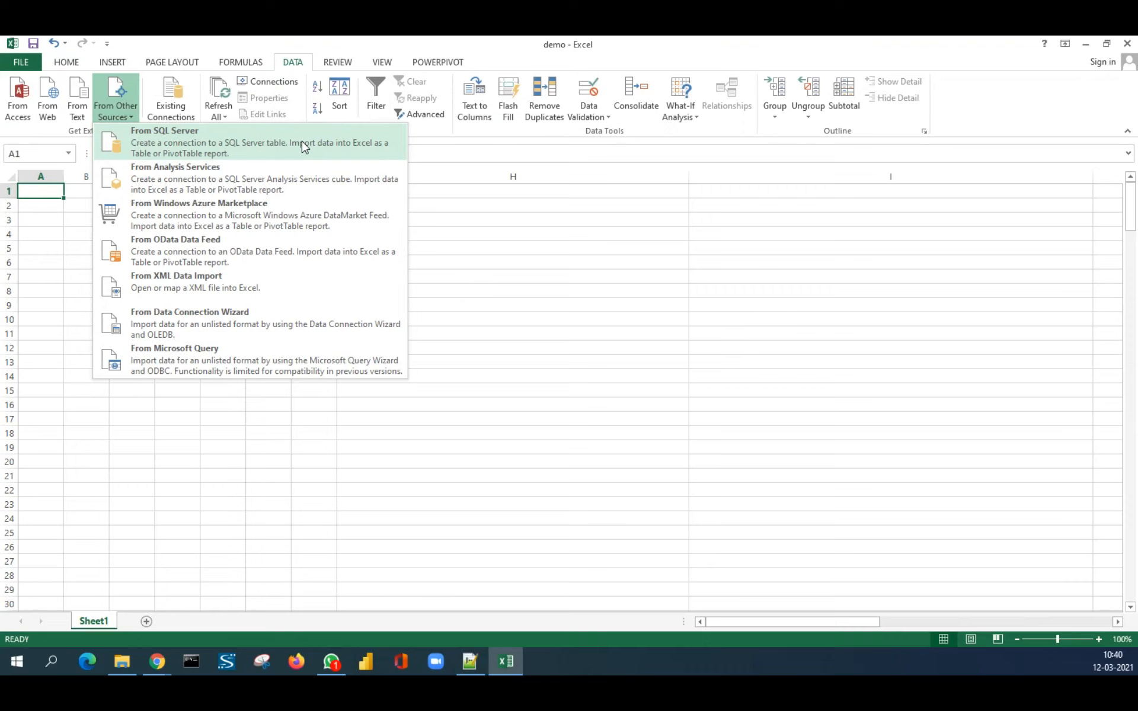
Step: Open the add-ins page of the Excel options, view the available COM add-ins, and close the list
click(30, 65)
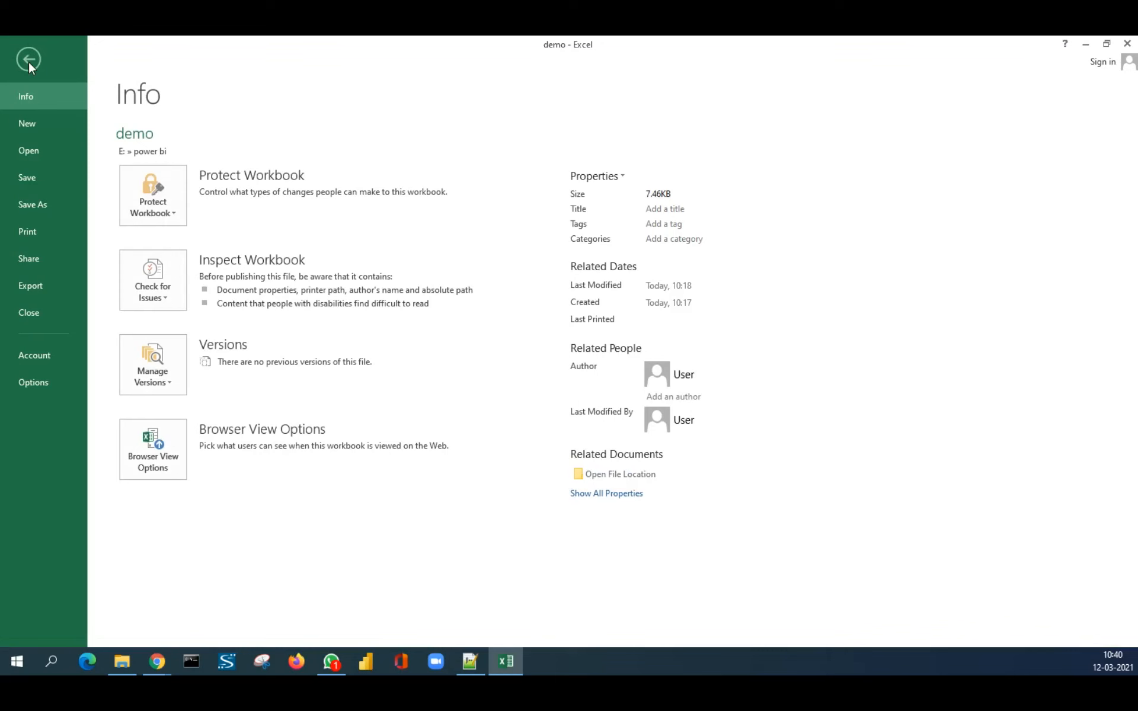
click(42, 383)
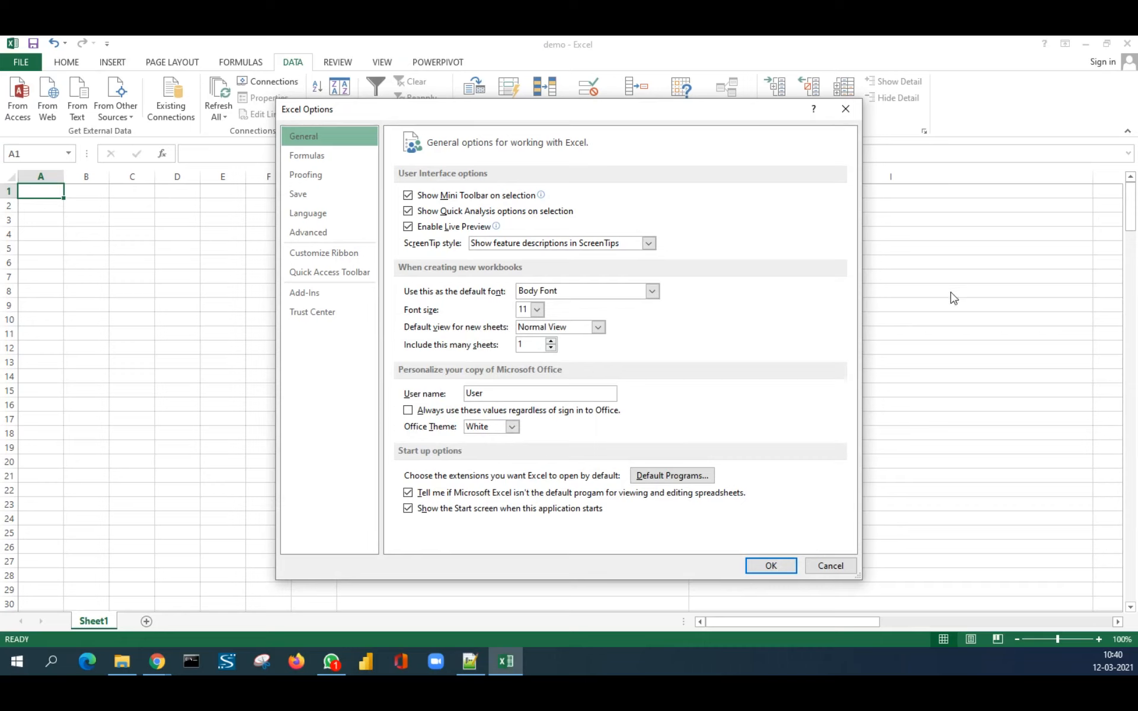
click(330, 274)
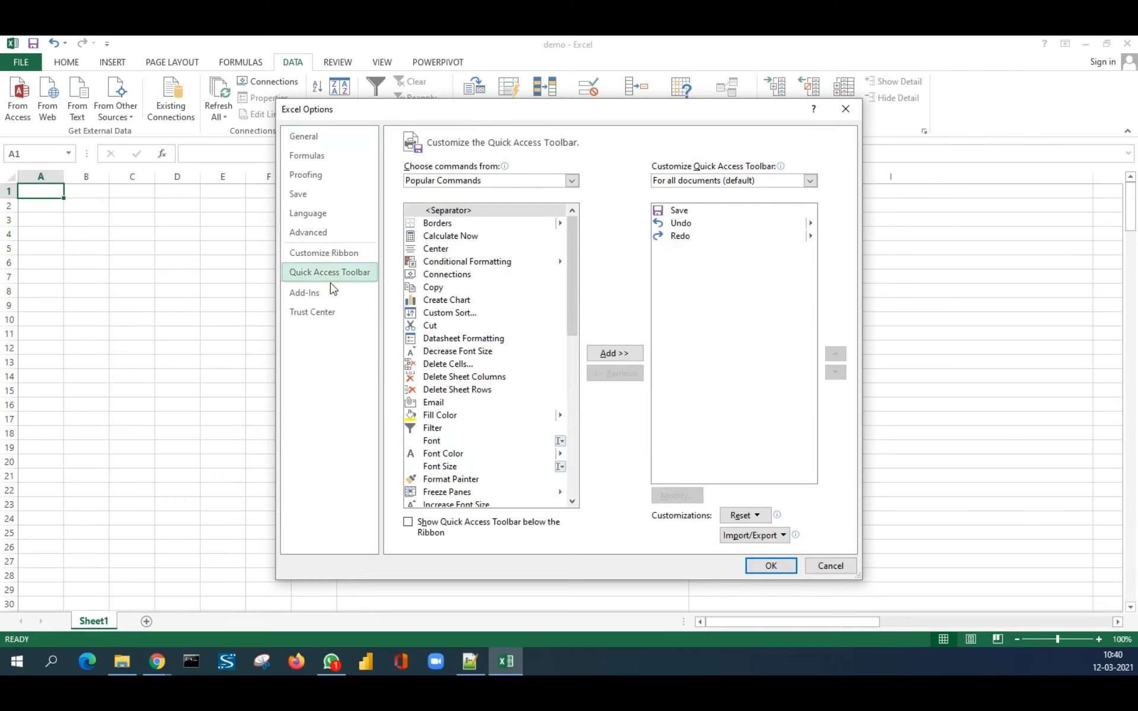
click(316, 293)
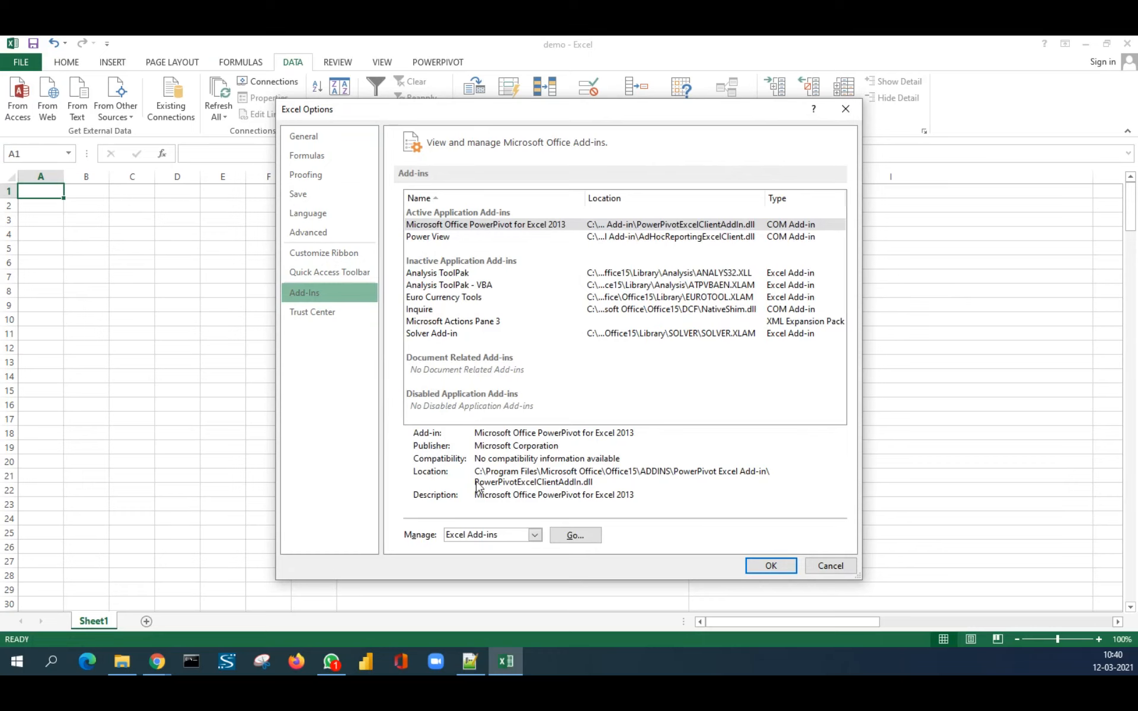
click(528, 540)
click(514, 563)
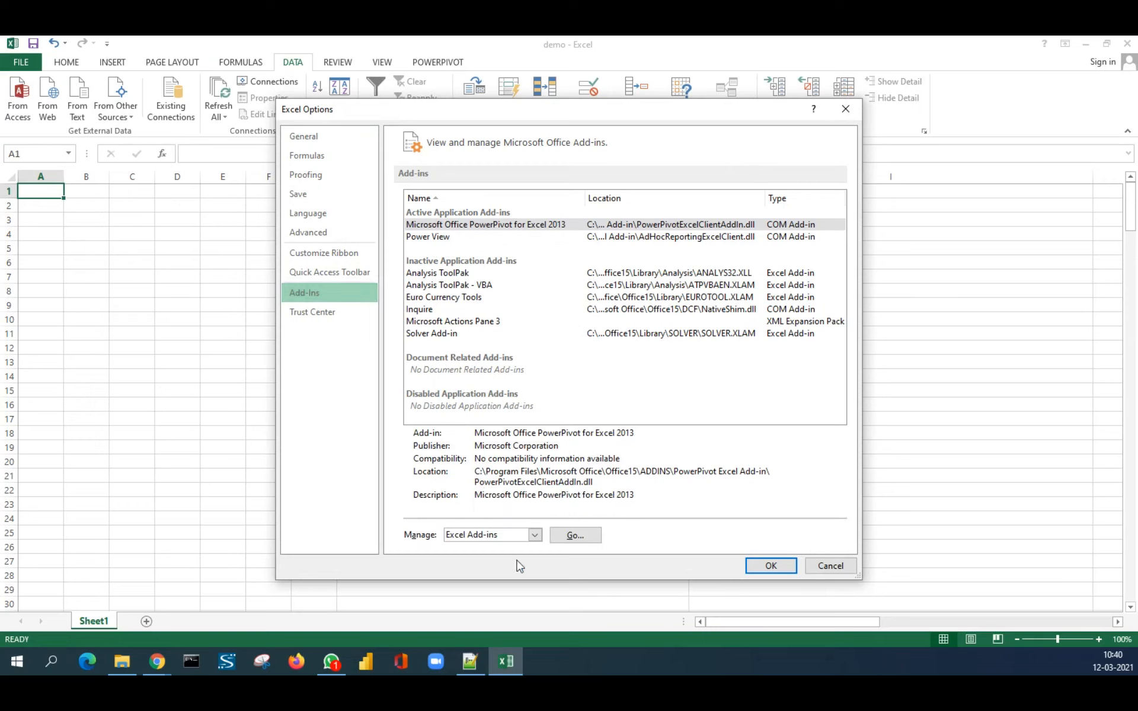
click(579, 538)
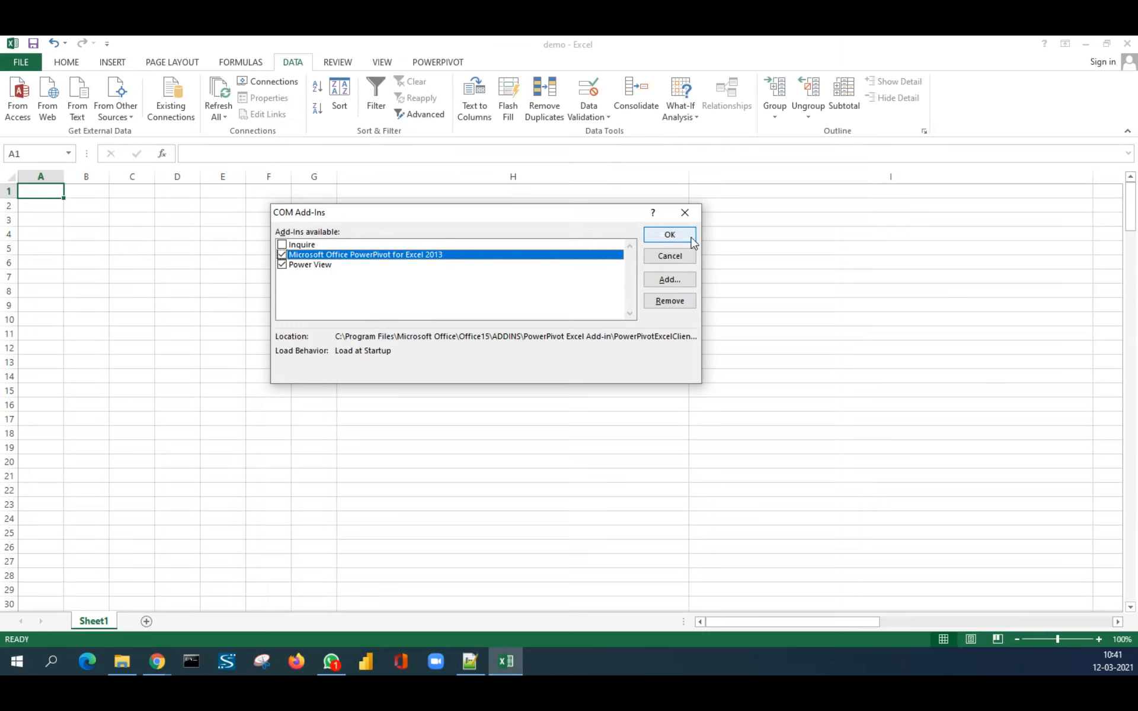
click(670, 235)
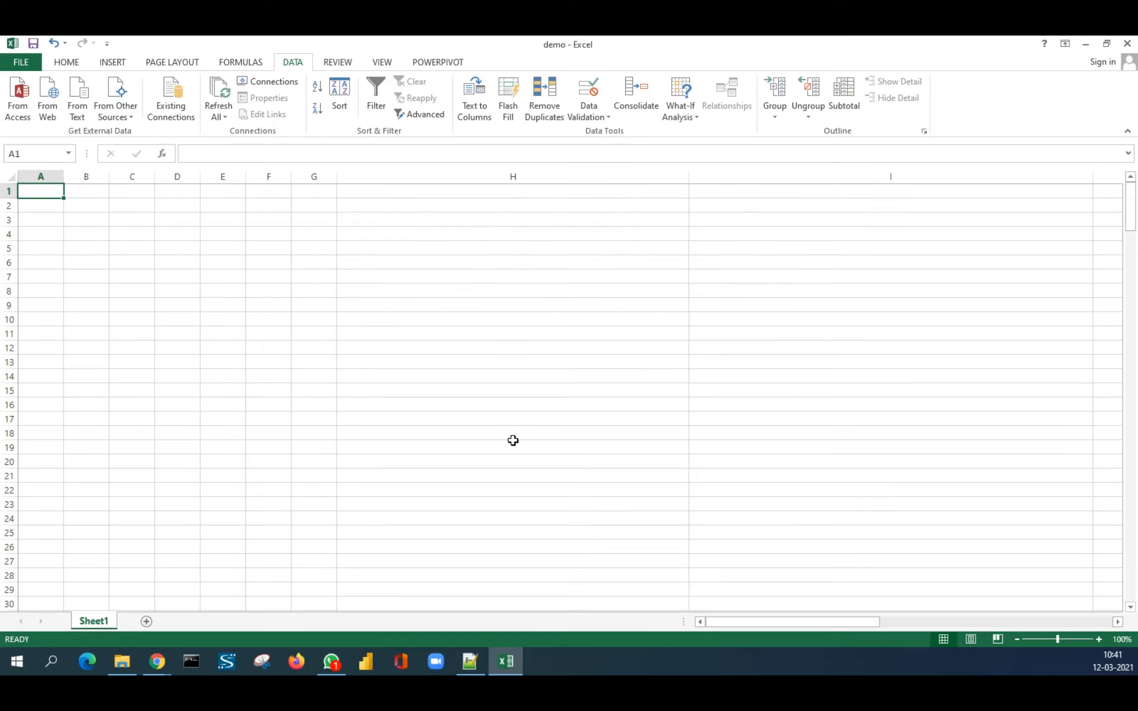
Step: Restore down the demo workbook's window, switch to Chrome, and search Google in a new tab for "power query in excel 2013"
double_click(695, 41)
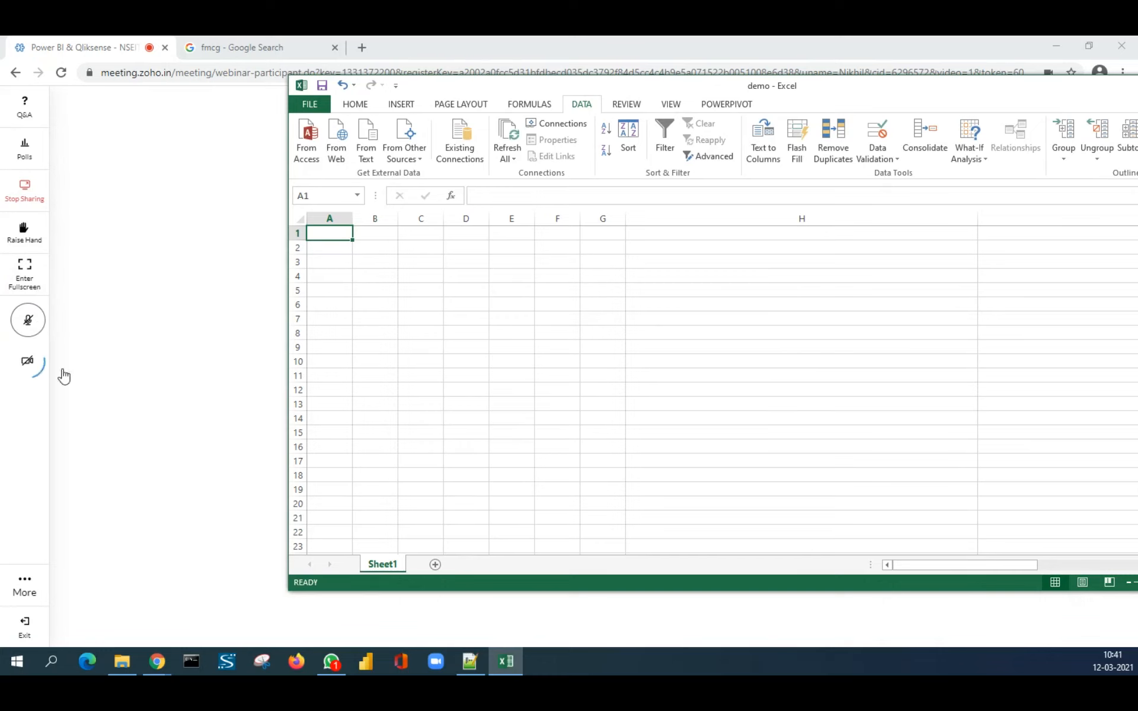
drag(785, 86, 624, 103)
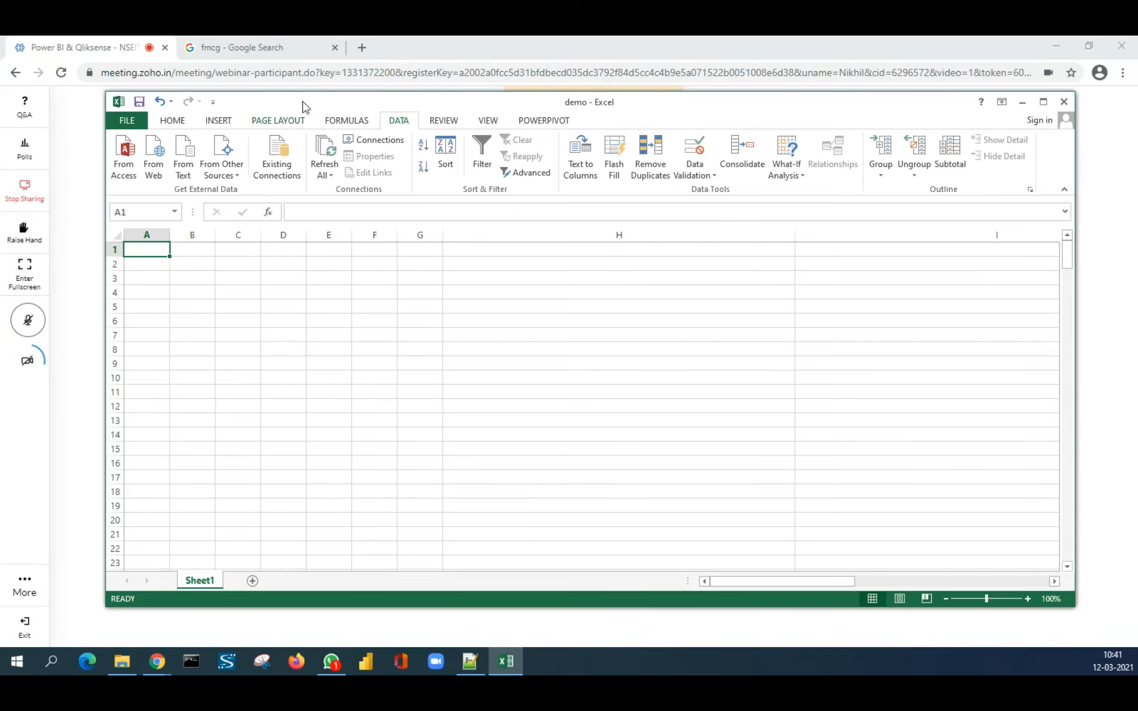
click(308, 51)
click(360, 48)
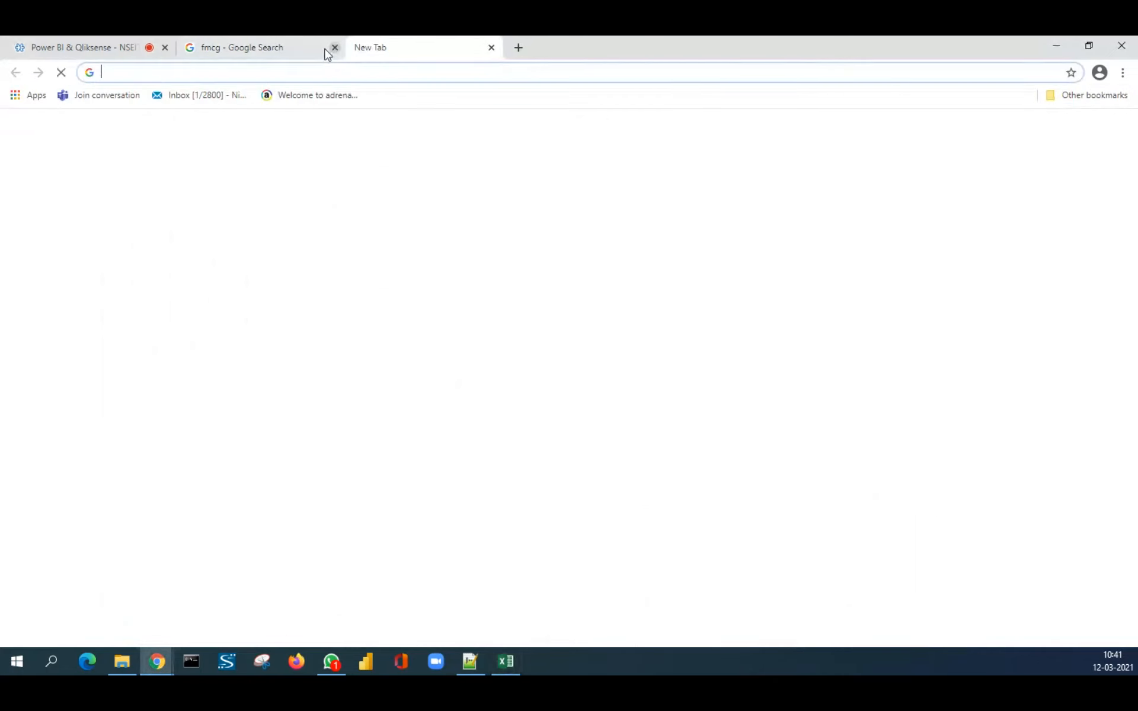
click(292, 72)
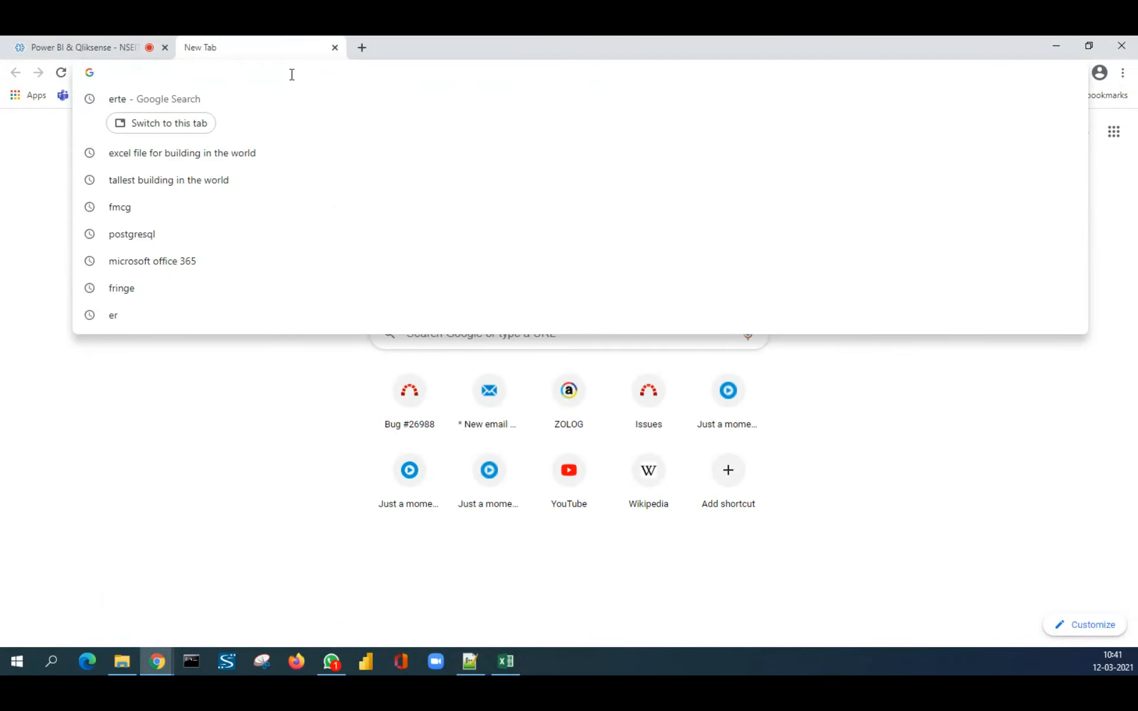
text(power)
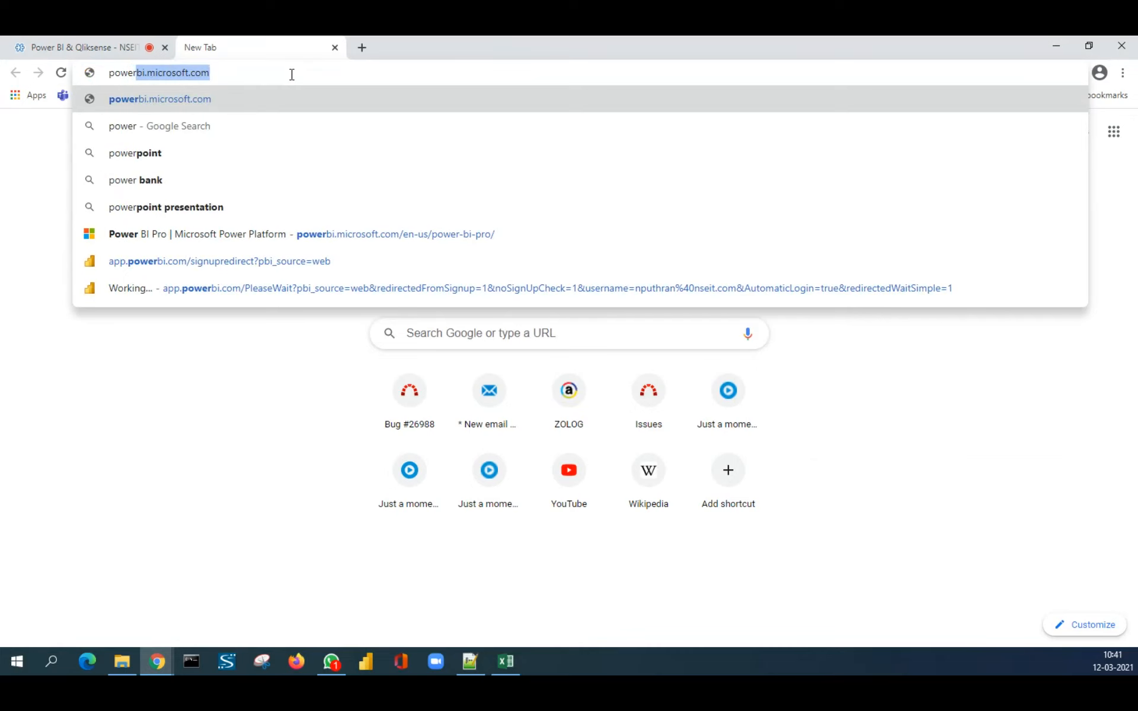
text( query)
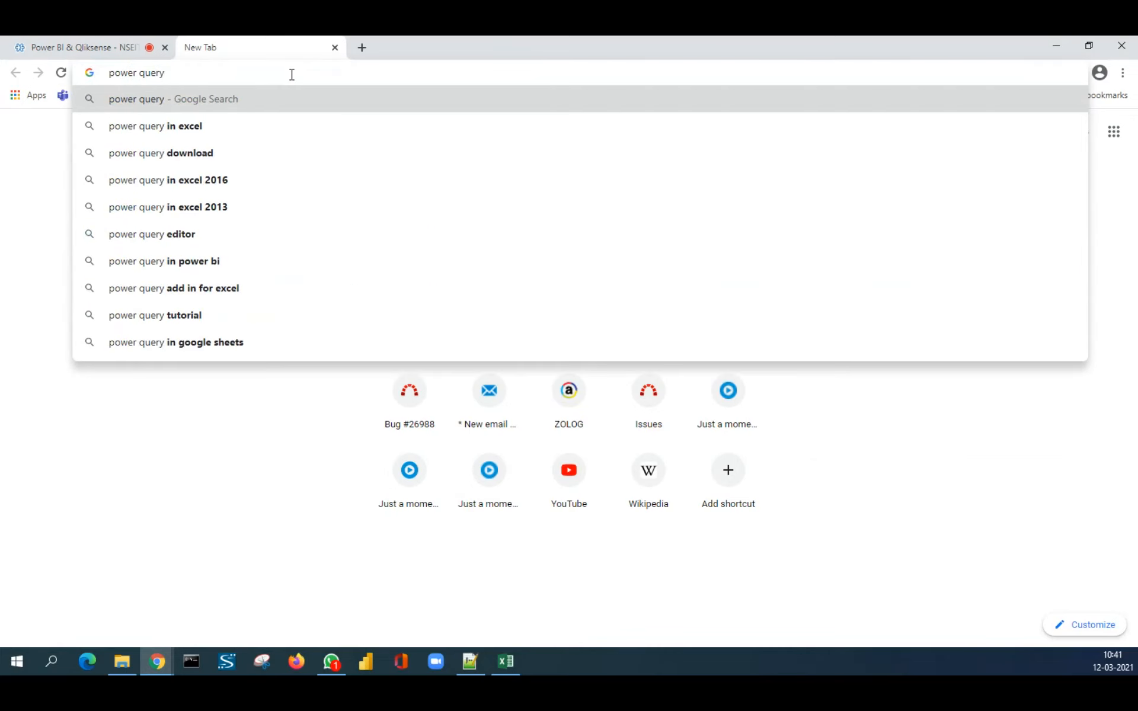
click(244, 207)
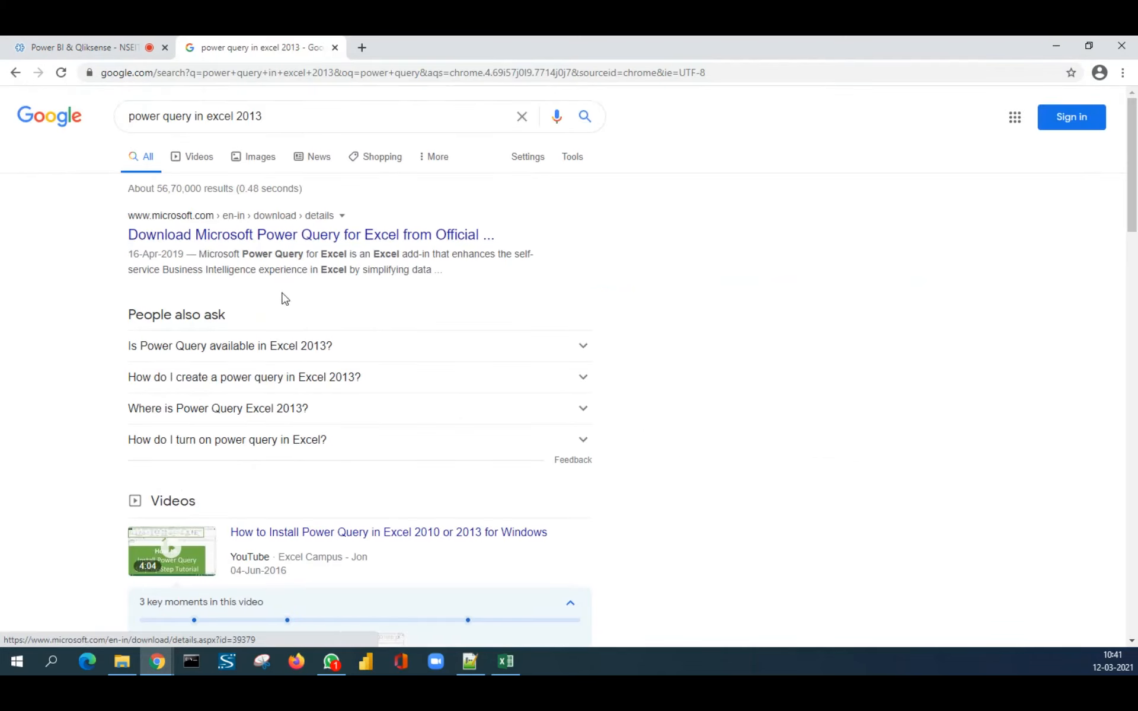
Step: Open Microsoft's Power Query for Excel download page and download the English 64-bit installer, PowerQuery_2.62.5222.761 (64-bit) [en-us].msi
click(369, 246)
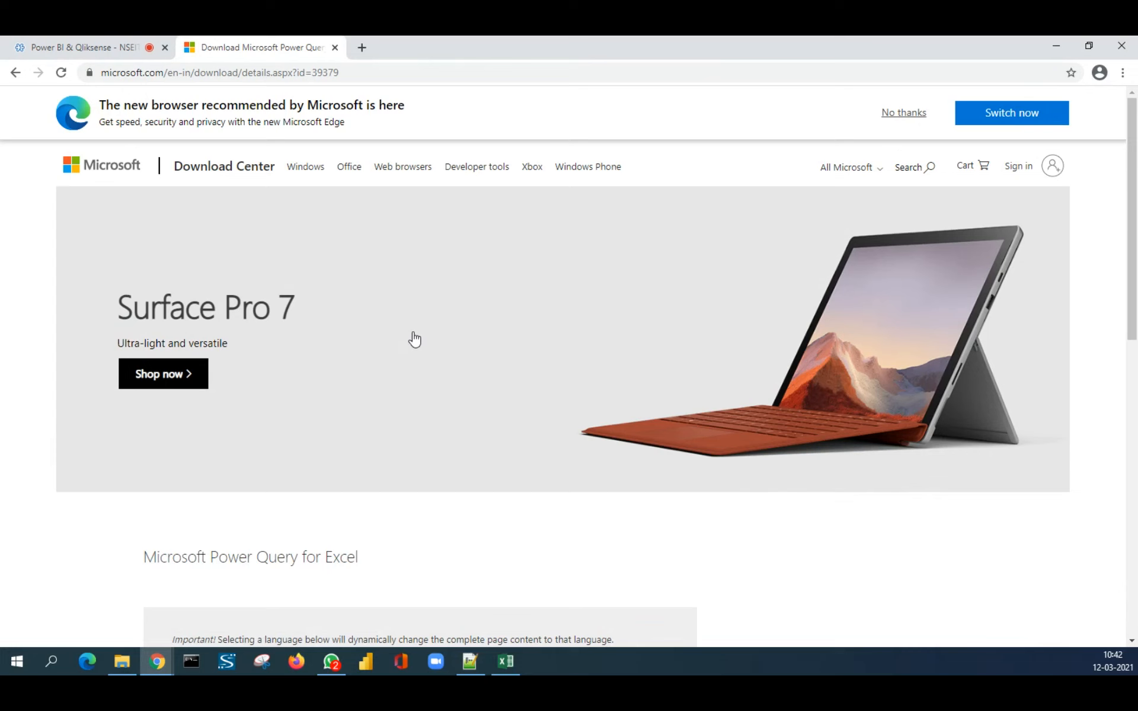
scroll(415, 340, down, 9)
scroll(414, 341, up, 2)
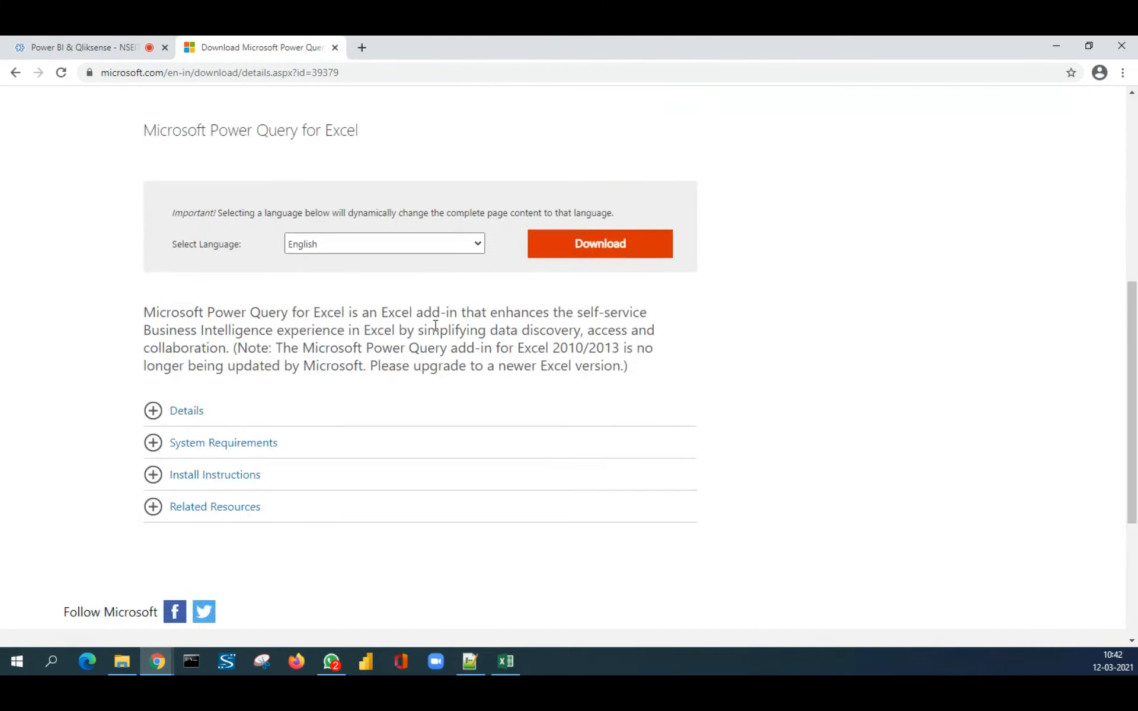
click(627, 249)
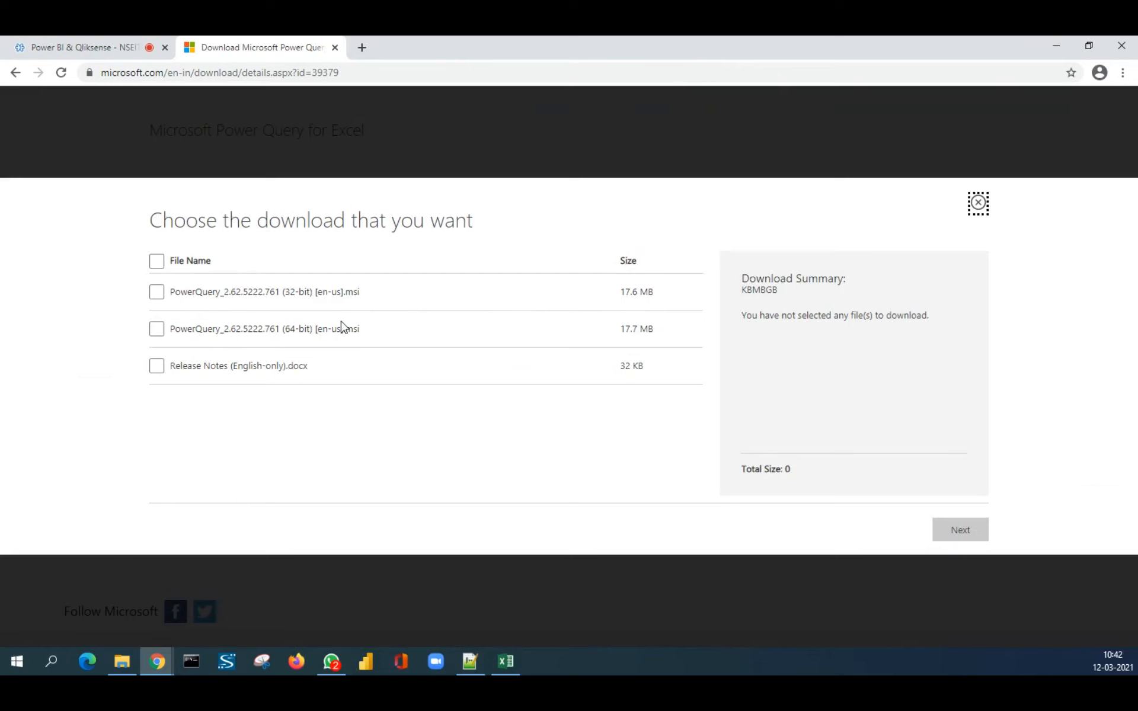
click(158, 330)
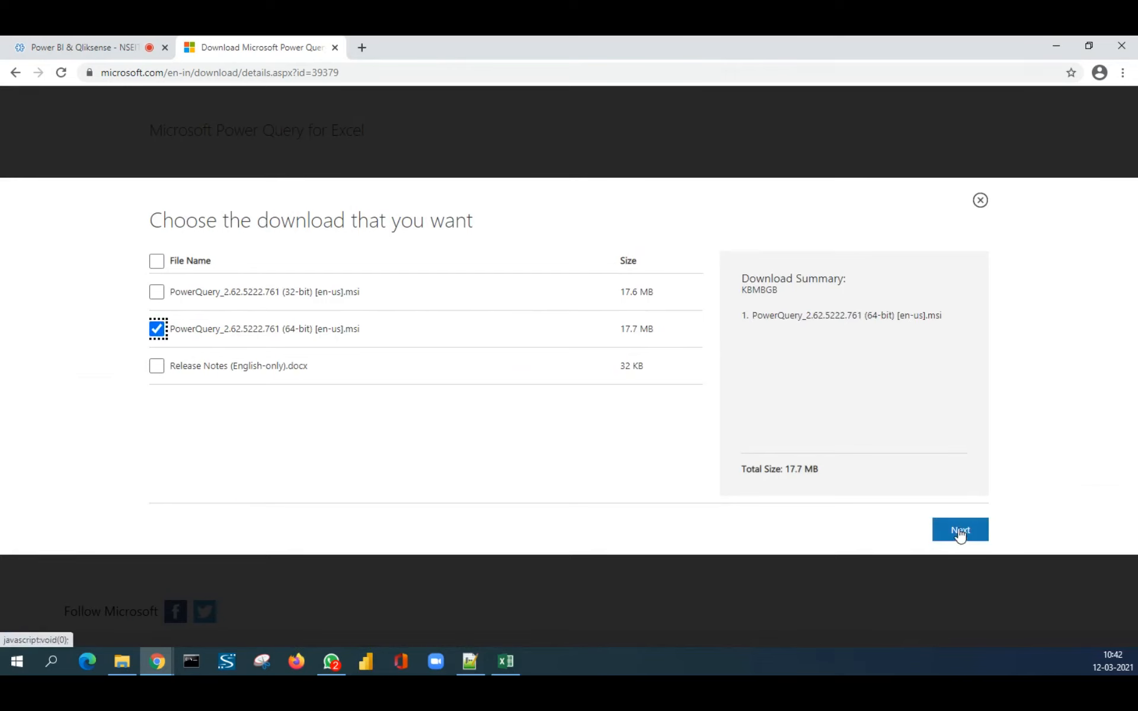
click(960, 532)
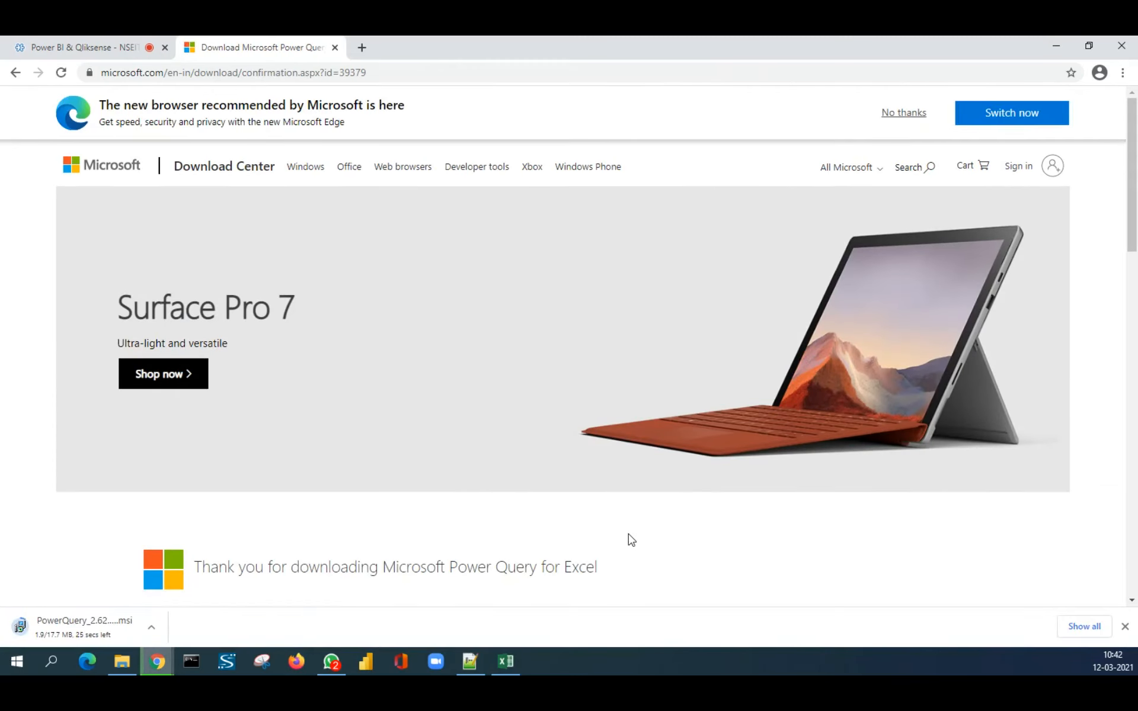
Step: Return to the Power Query download details page and download the 32-bit English installer as well
scroll(206, 297, down, 3)
scroll(206, 297, down, 15)
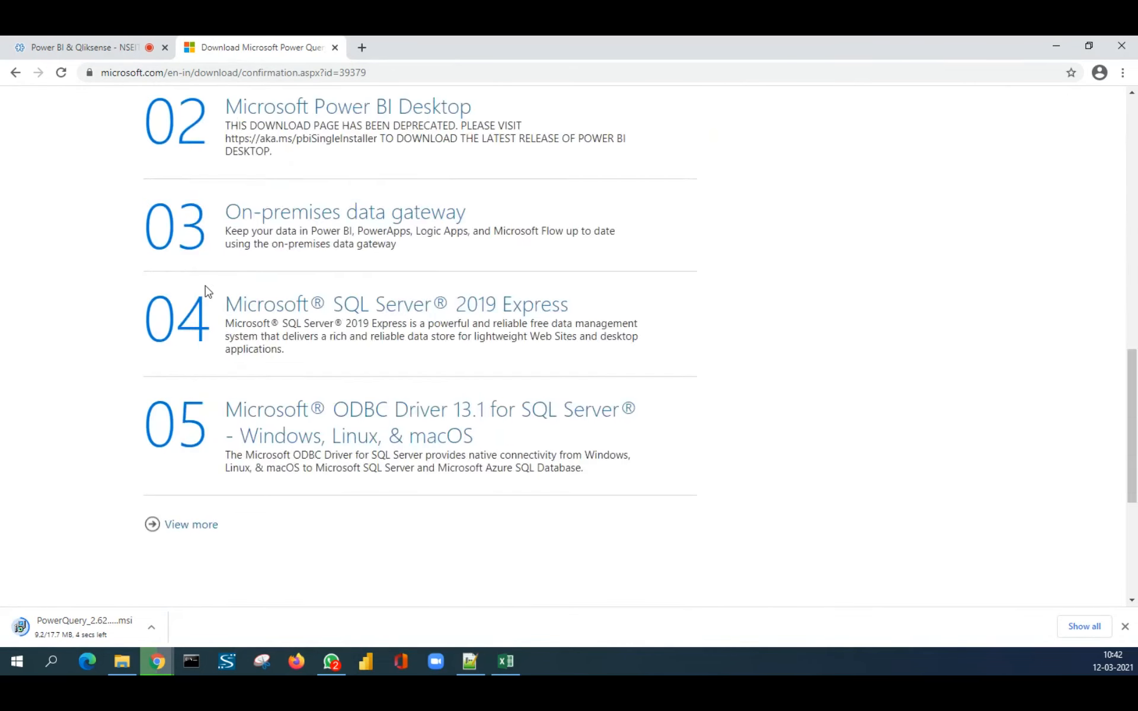
scroll(204, 292, up, 12)
scroll(208, 287, up, 7)
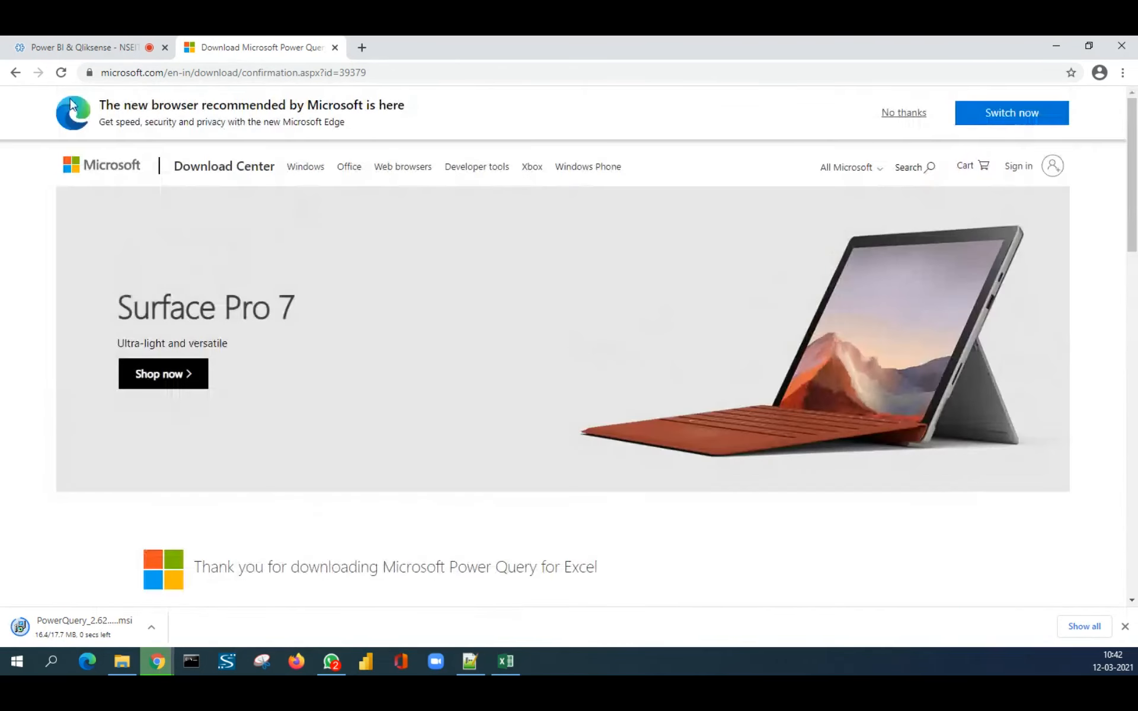
click(16, 73)
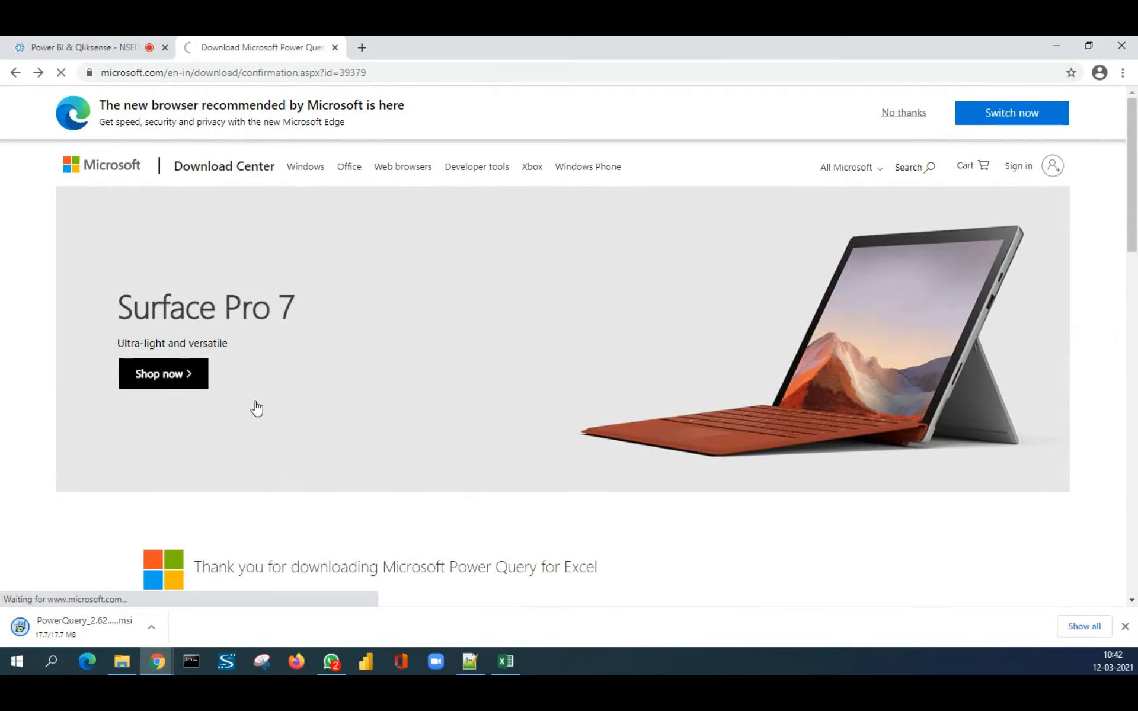
scroll(284, 410, down, 5)
scroll(343, 417, up, 10)
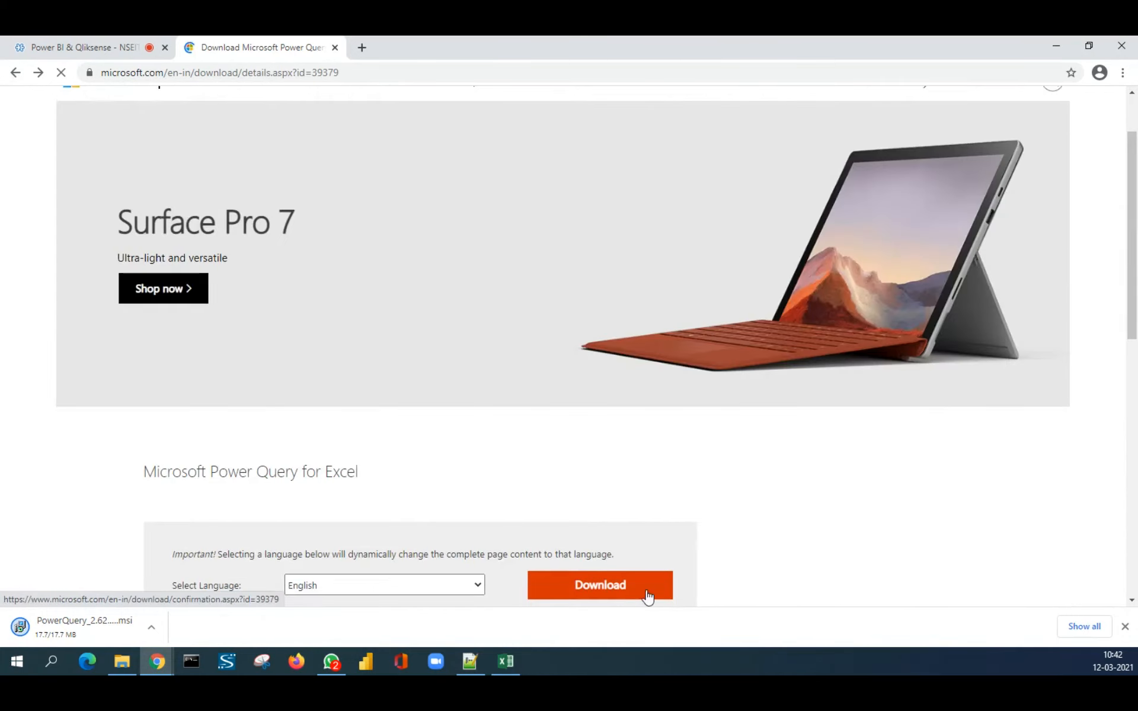
click(643, 592)
click(156, 272)
click(157, 309)
click(949, 511)
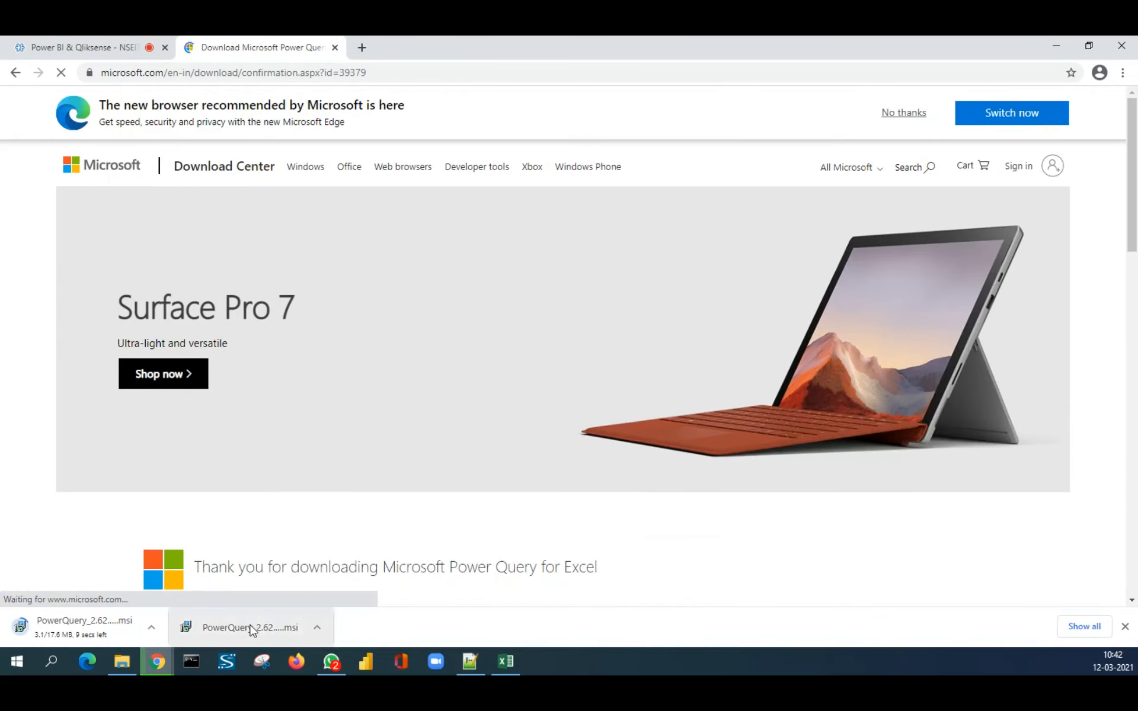
Step: Run the downloaded 64-bit Power Query installer, and run the 32-bit one
click(249, 627)
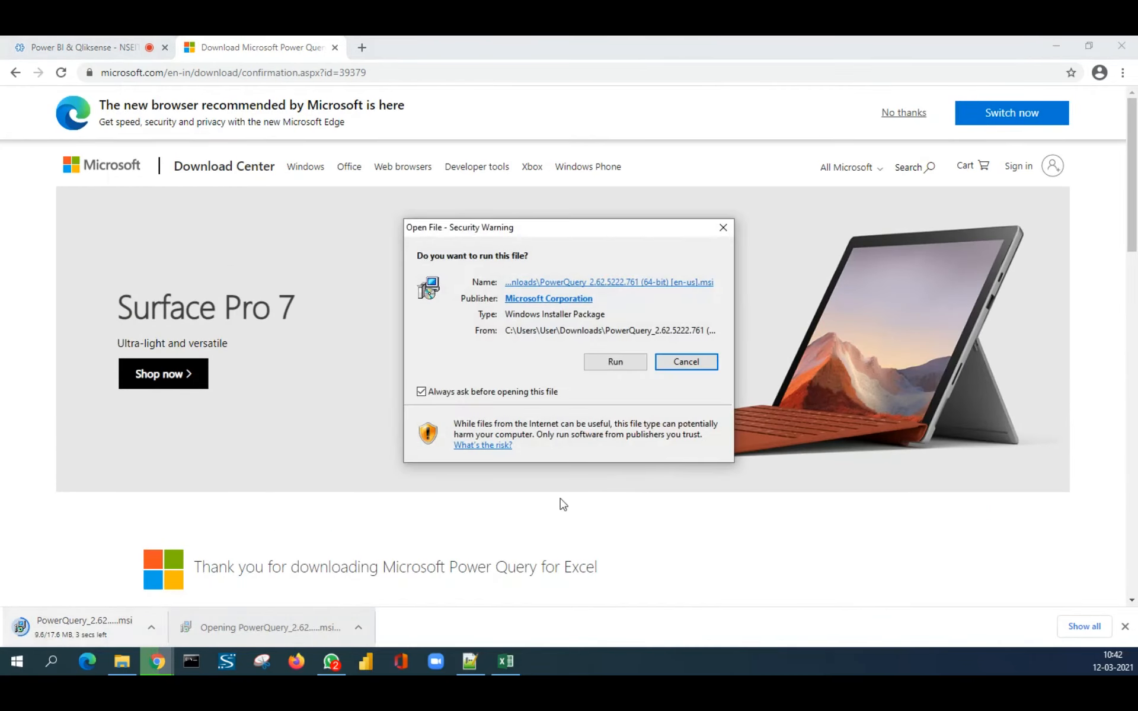
click(617, 364)
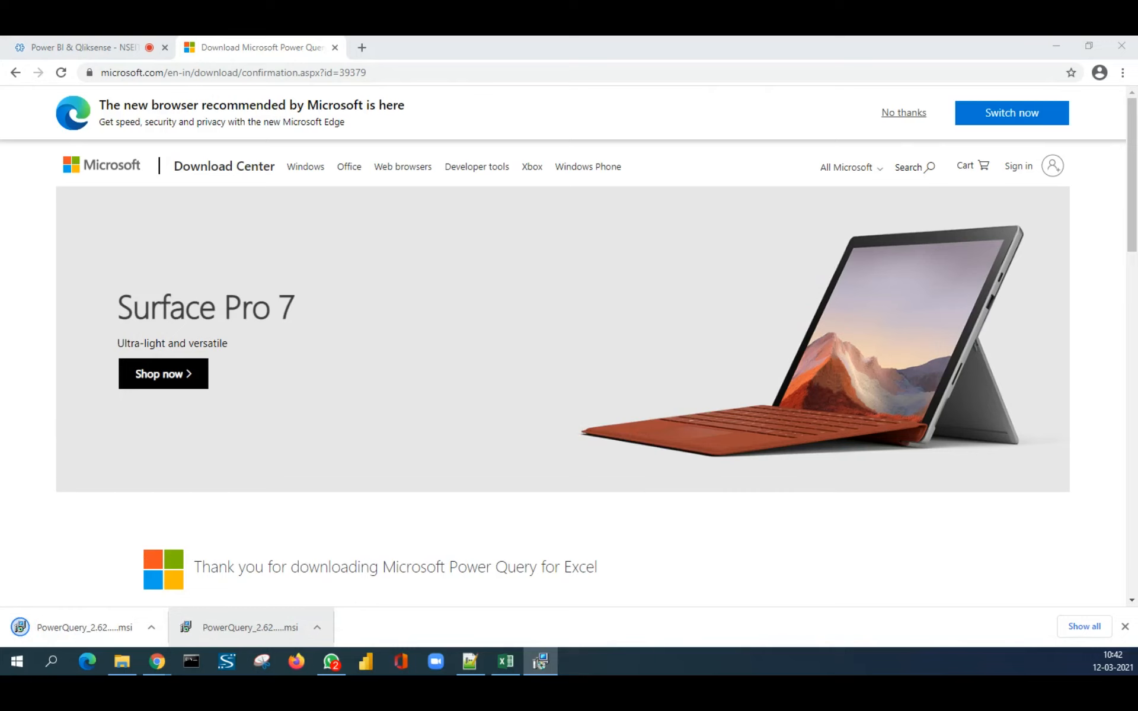
click(98, 622)
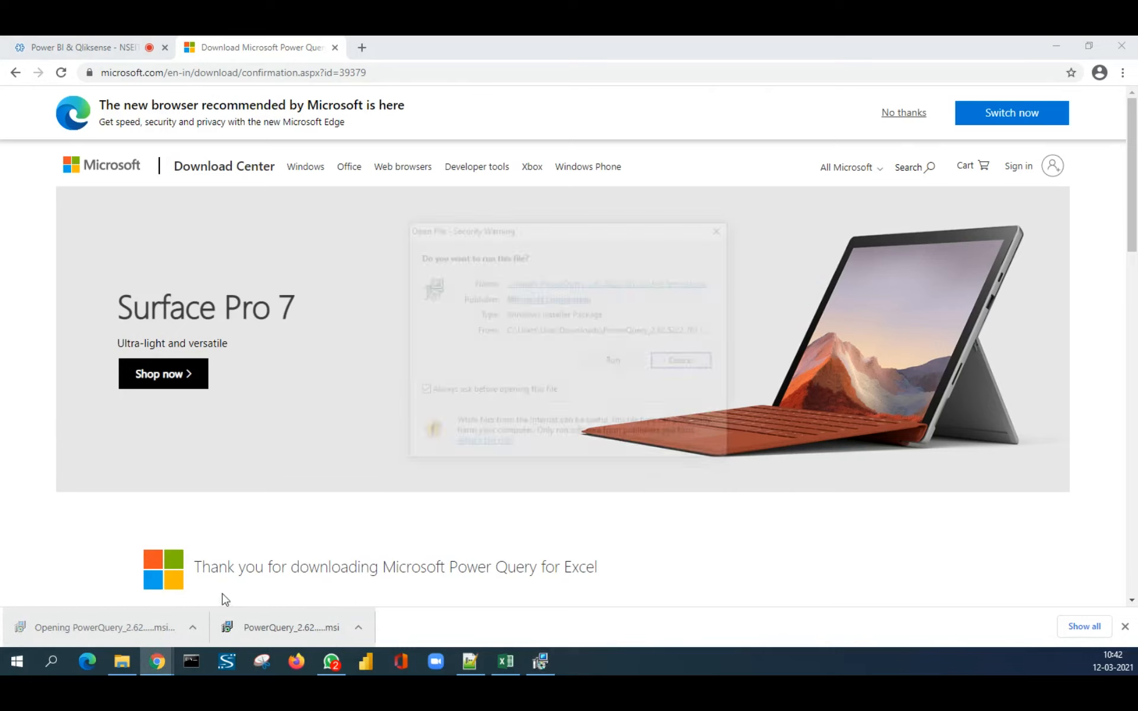
click(631, 366)
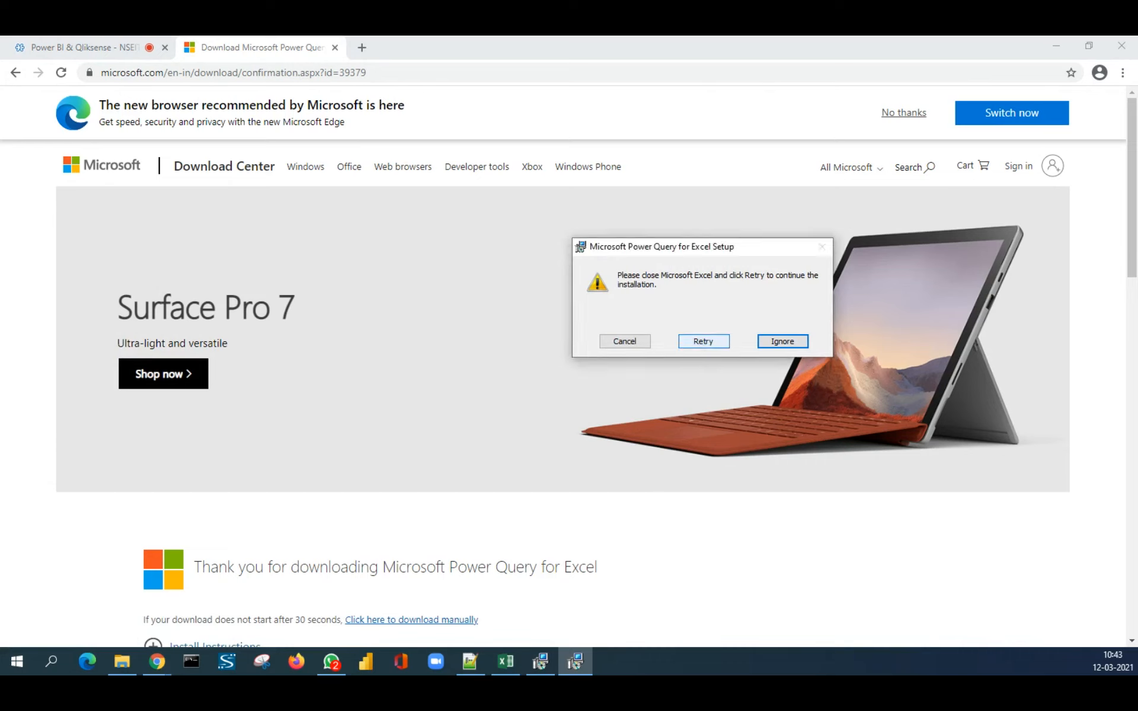
Step: Close the demo workbook in Excel, retry the Power Query setup, and dismiss the 32-bit setup
key(alt+Tab)
click(1066, 105)
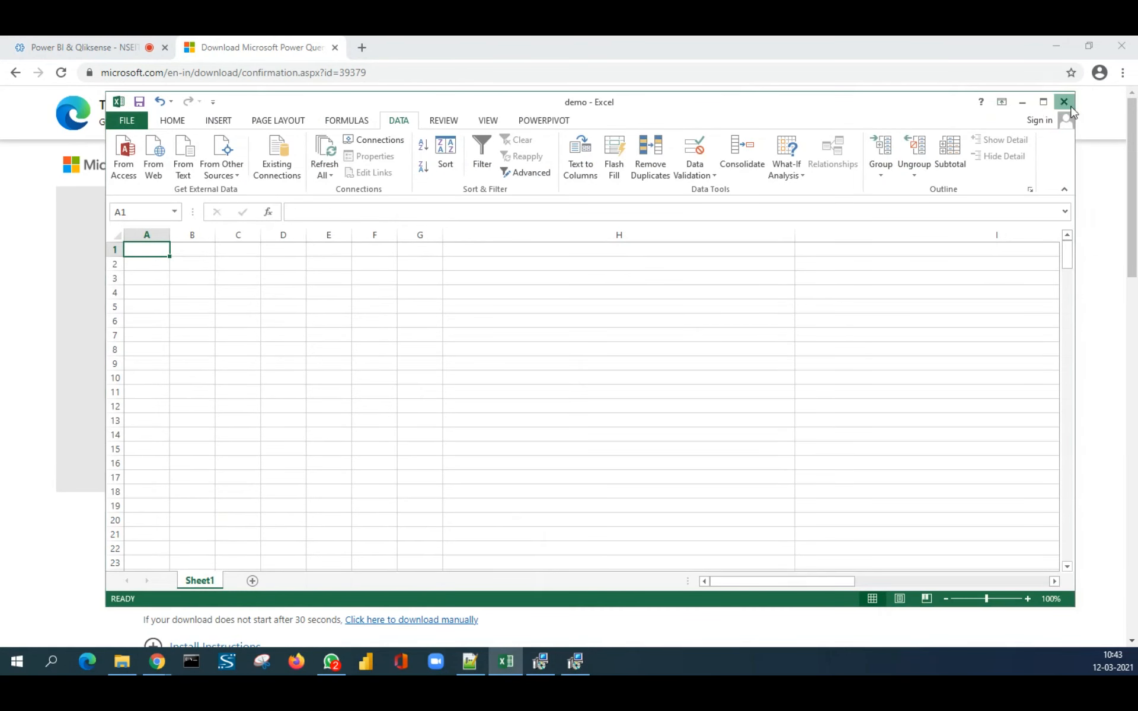
click(563, 362)
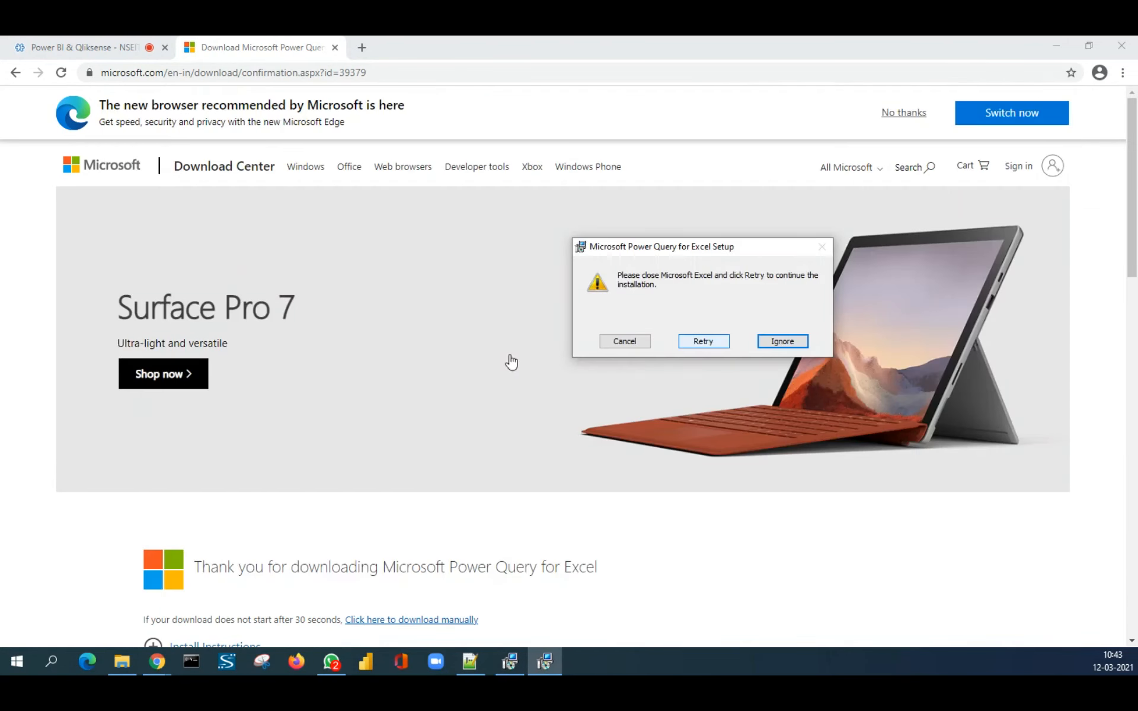
click(702, 342)
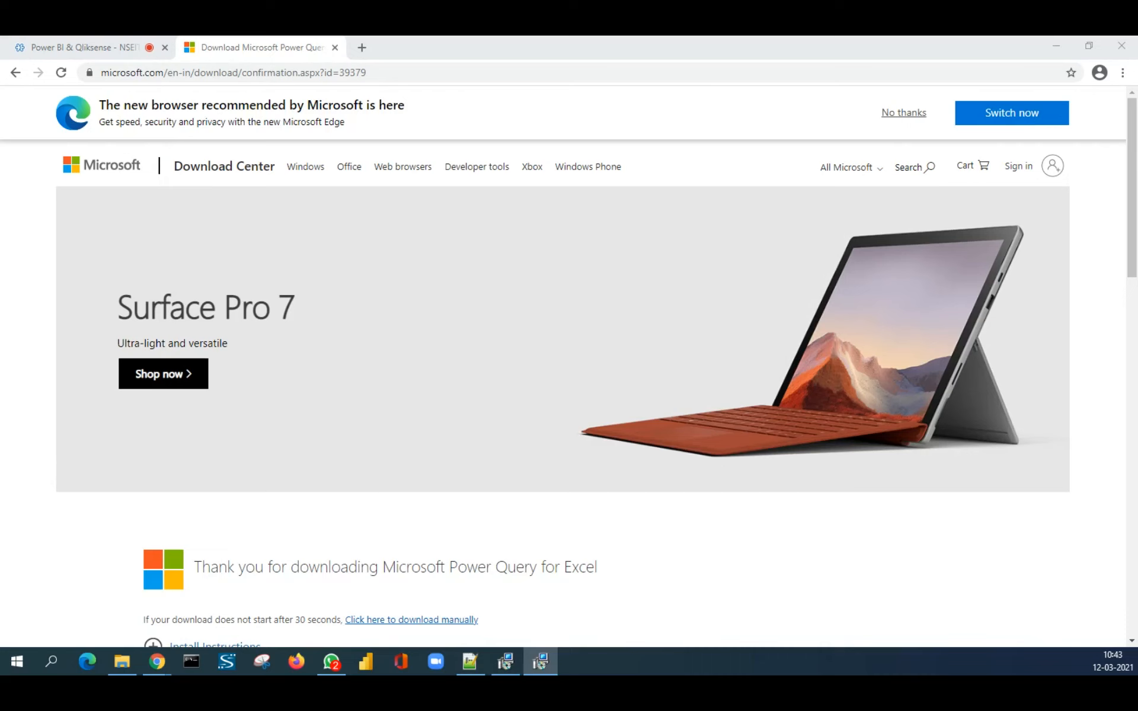
drag(766, 351, 569, 271)
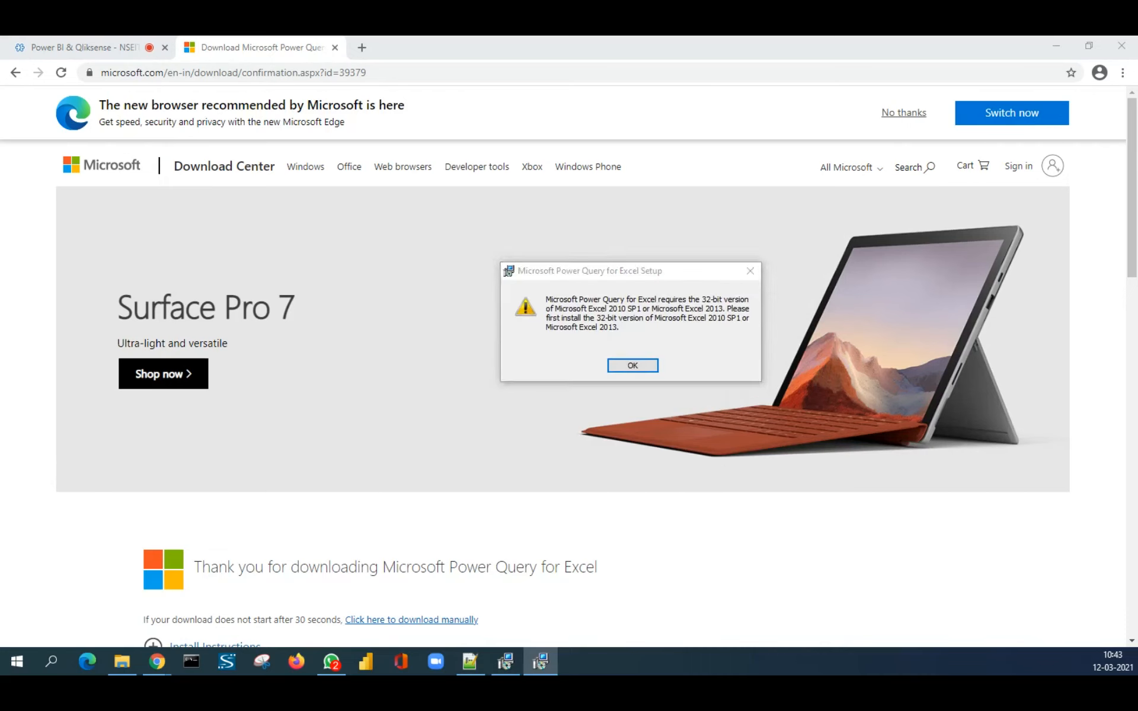
click(651, 366)
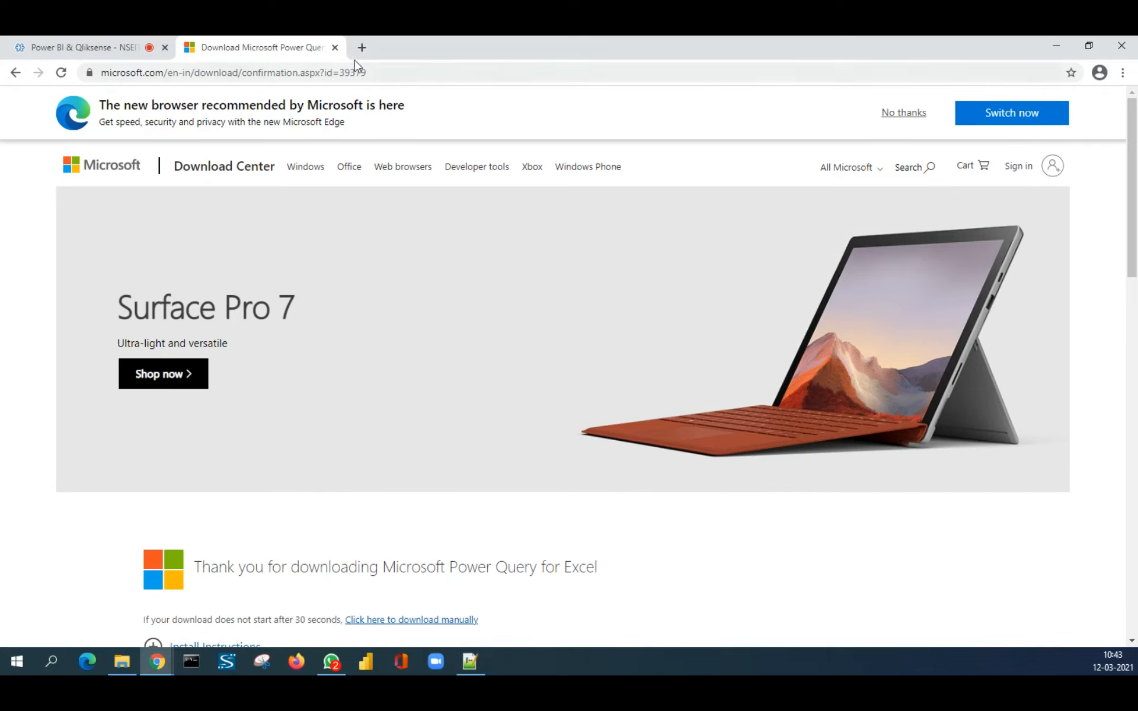
Step: Open the Downloads folder in File Explorer and run the 32-bit Power Query installer, PowerQuery_2.62.5222.761 (32-bit) [en-us]
click(362, 47)
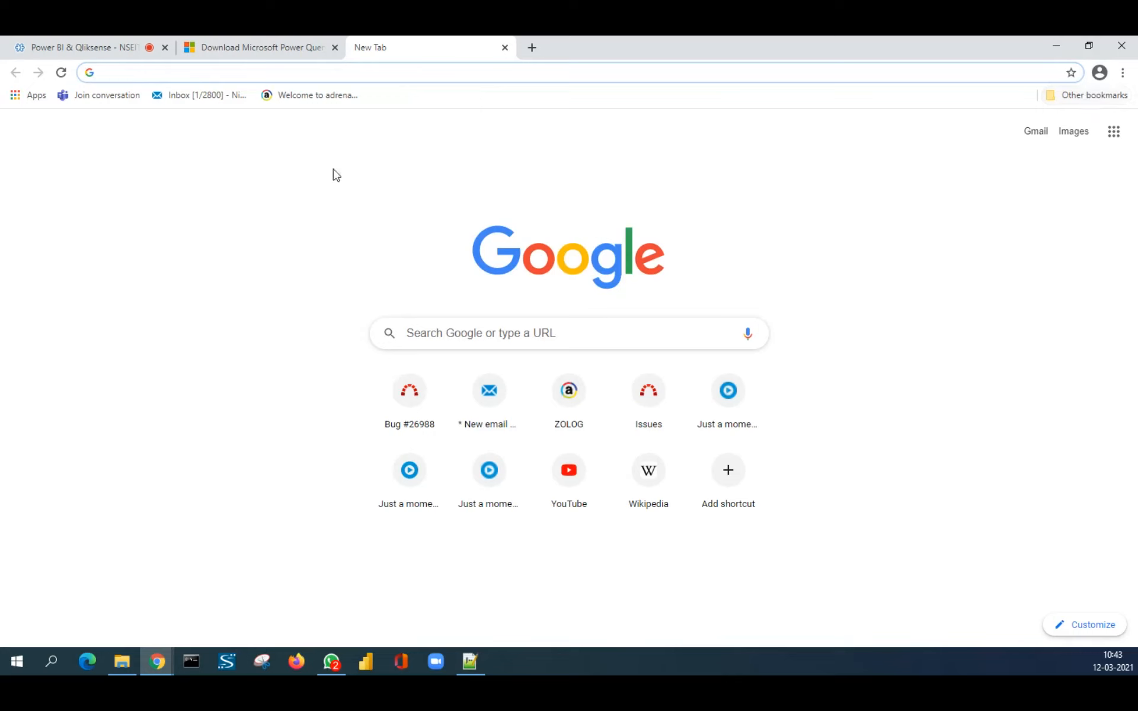
click(122, 662)
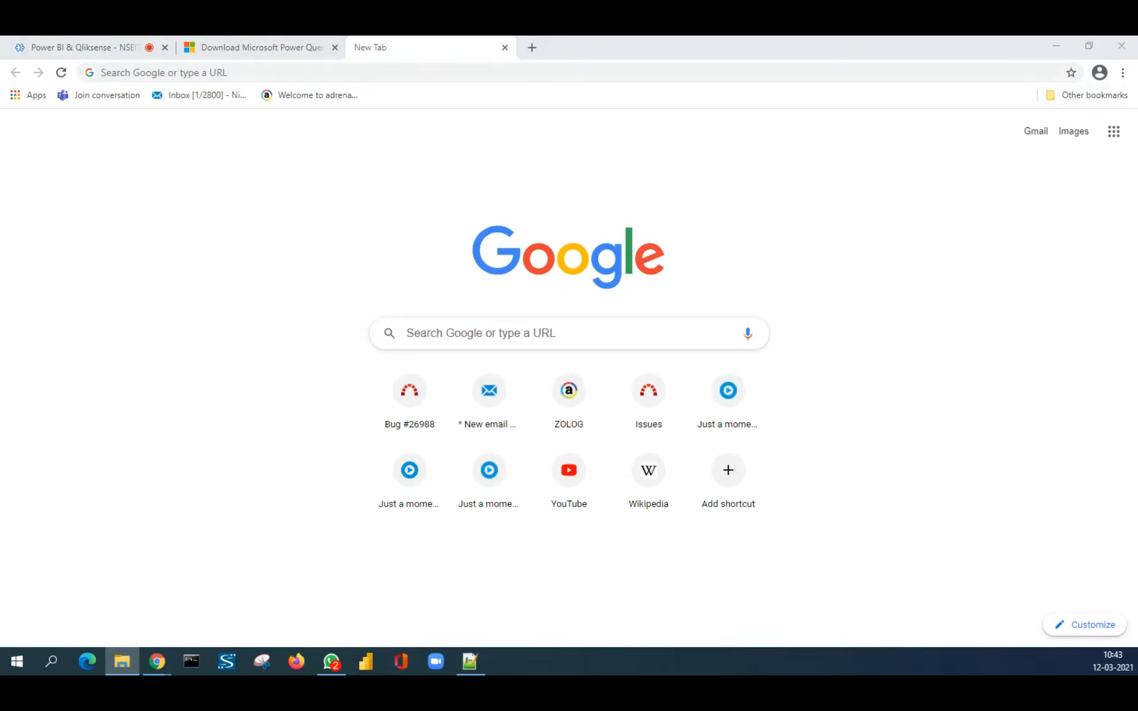
drag(389, 182, 677, 100)
scroll(365, 300, up, 3)
click(364, 272)
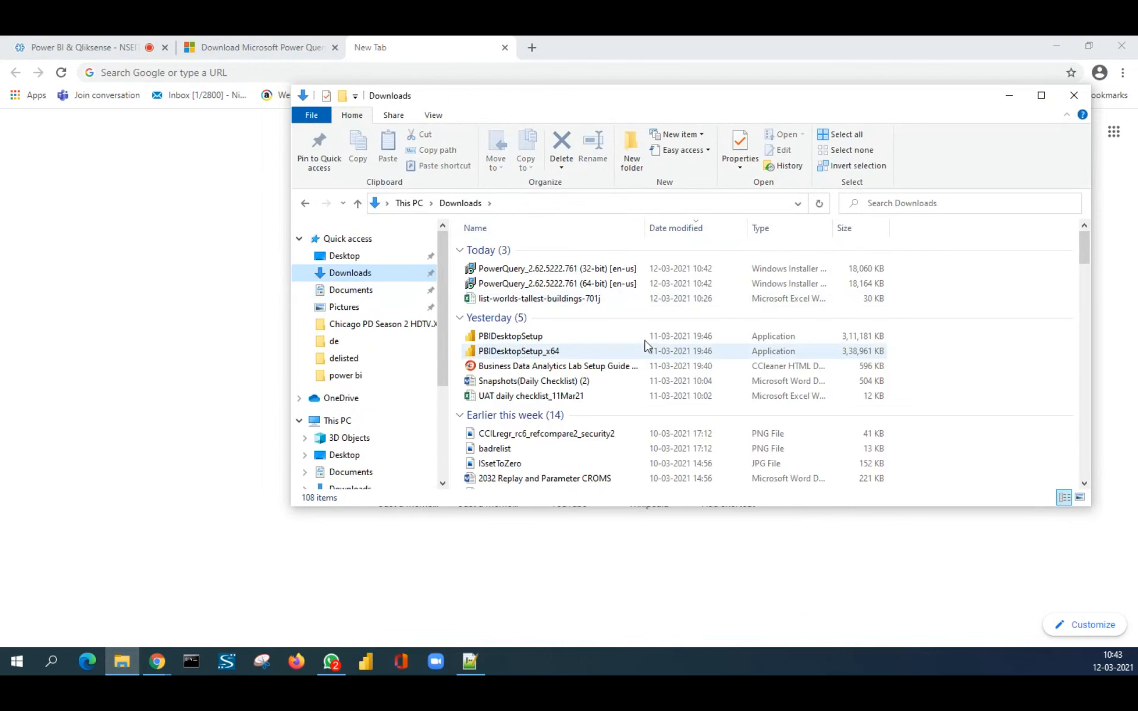
double_click(584, 268)
click(614, 364)
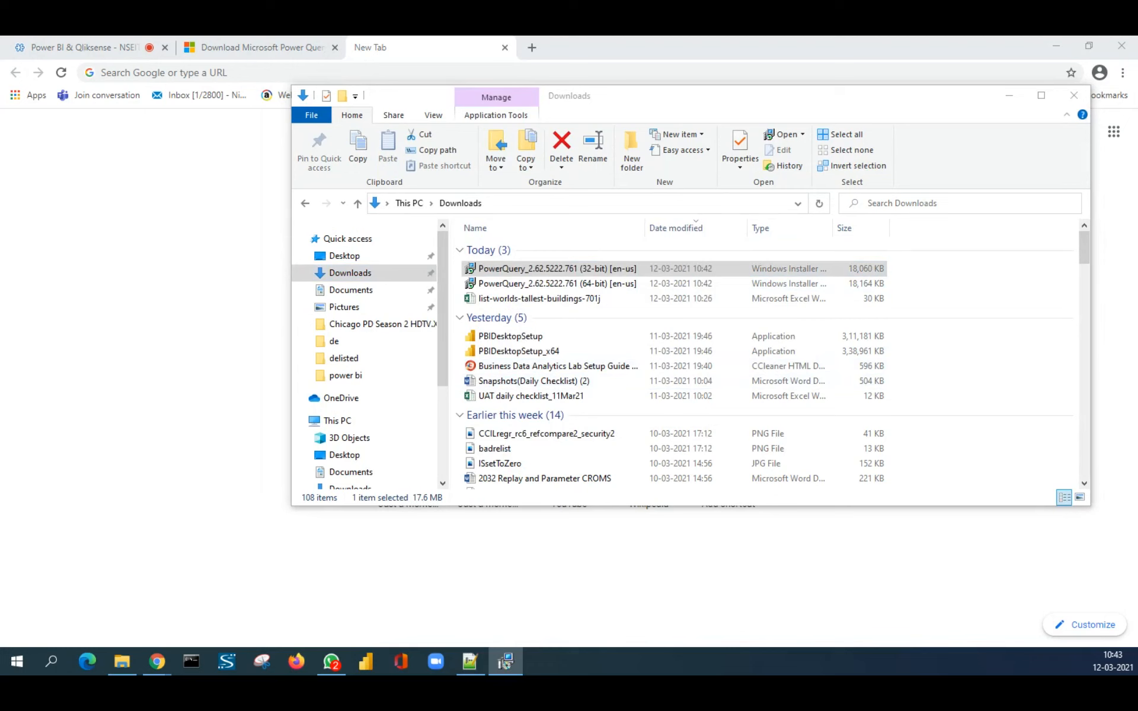
Step: Dismiss the Excel version warning of the 32-bit Power Query setup and finish the setup wizard
drag(617, 188, 894, 196)
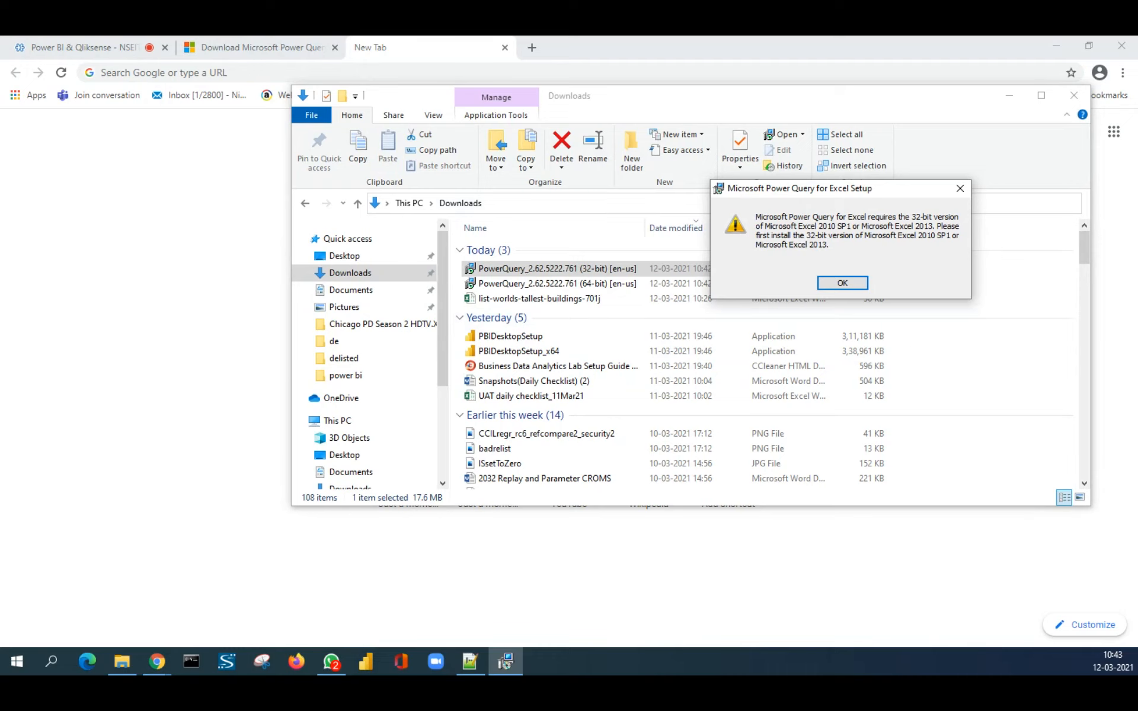
click(59, 47)
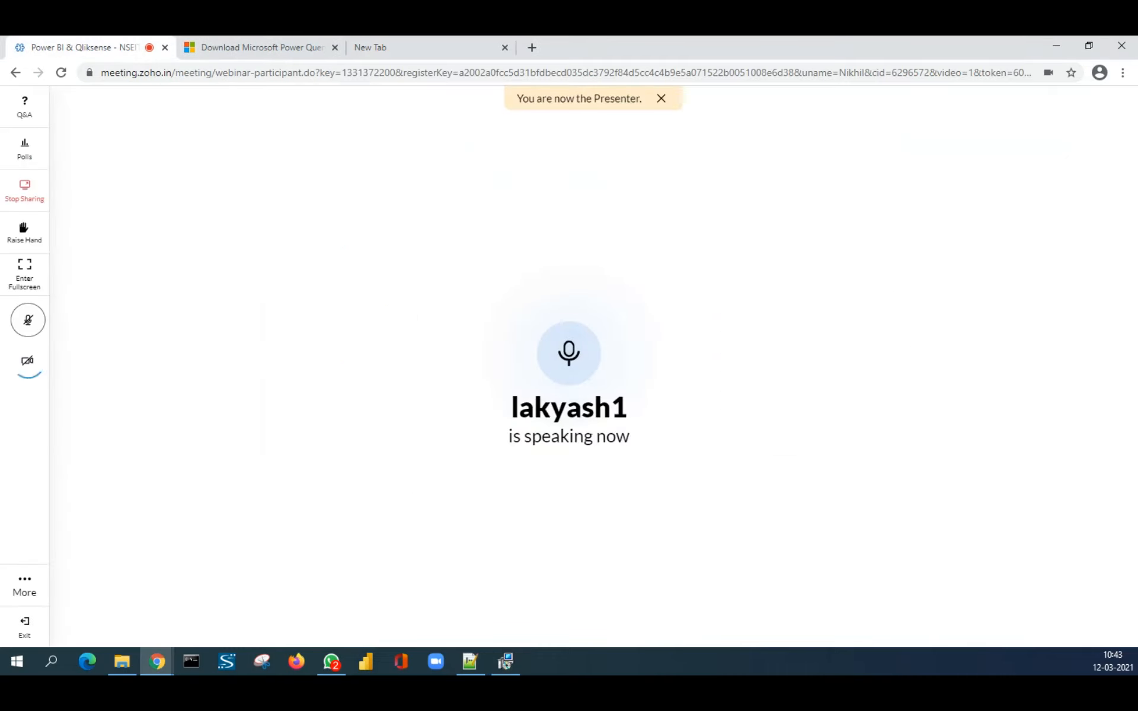
click(856, 287)
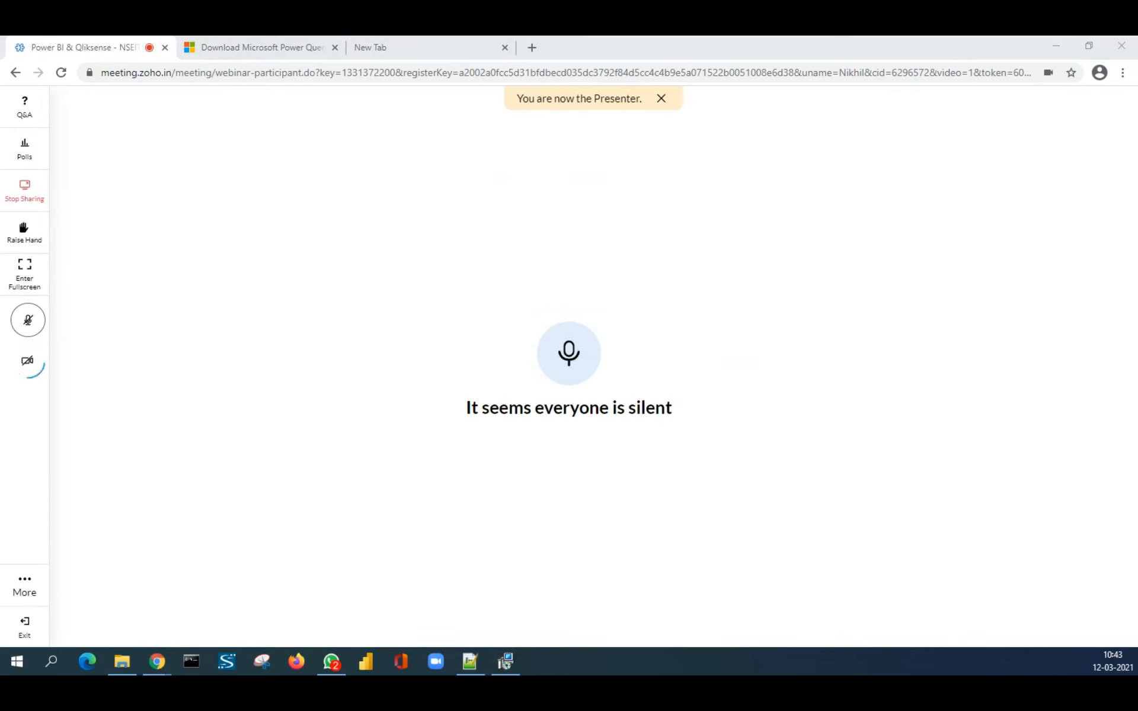
drag(628, 172, 631, 170)
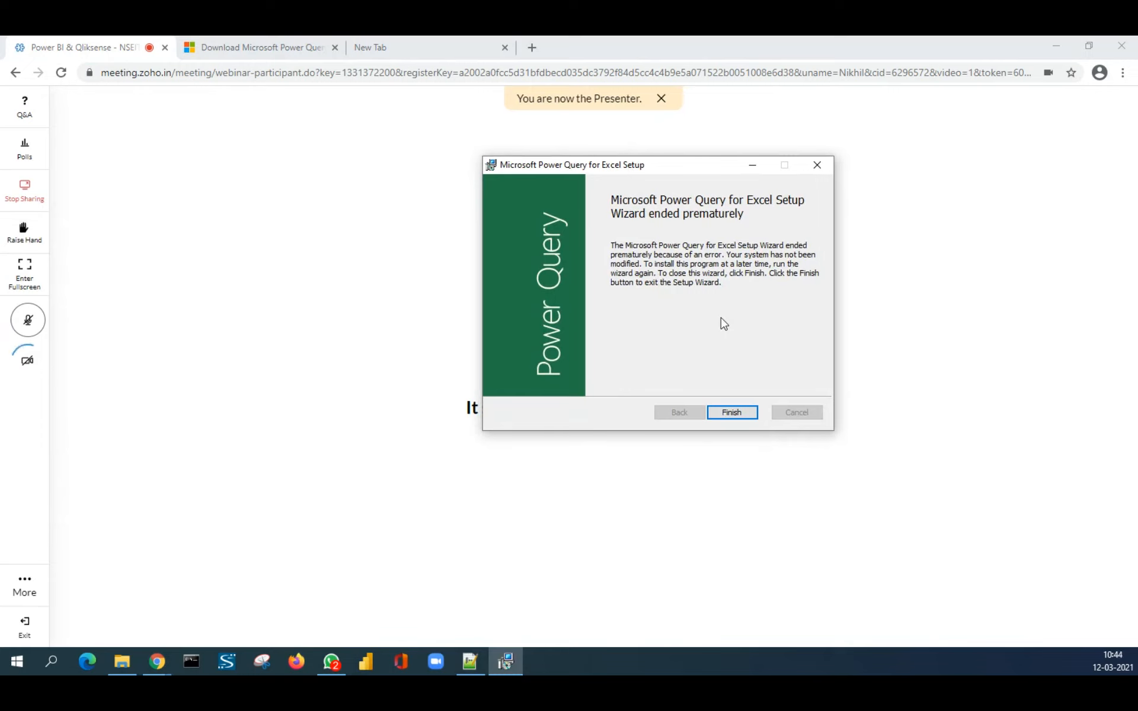
click(735, 412)
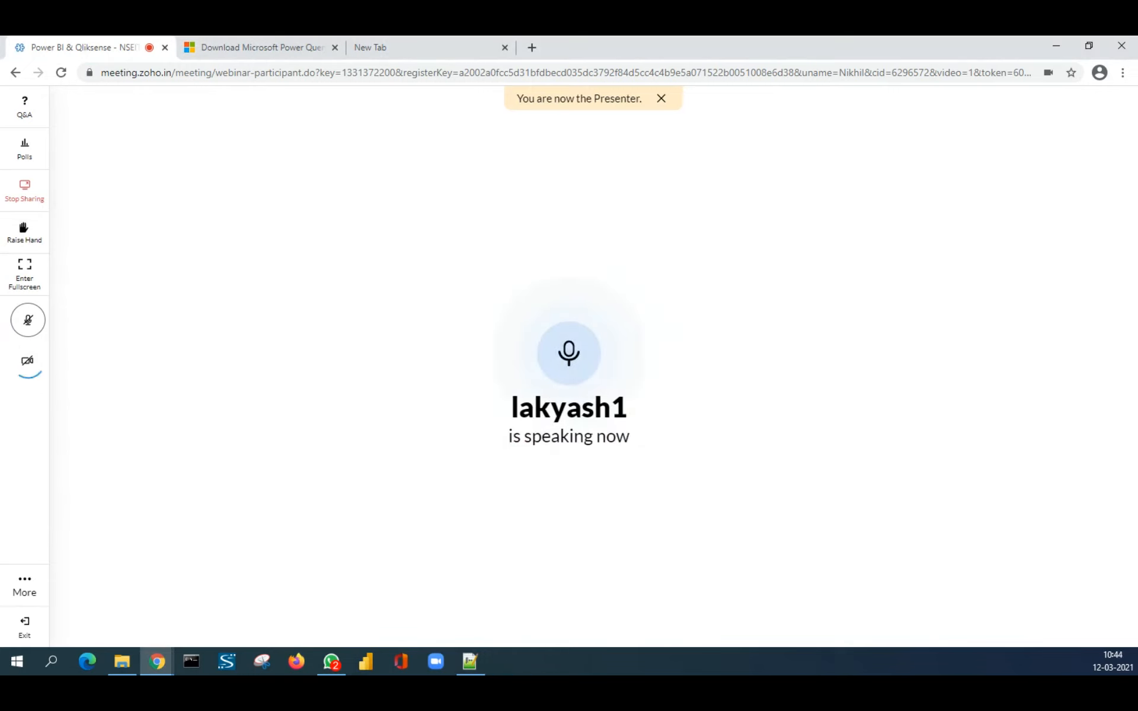
Step: Open the demo workbook from the power bi folder on Local Disk (E:) and unmute the microphone in the webinar
click(123, 662)
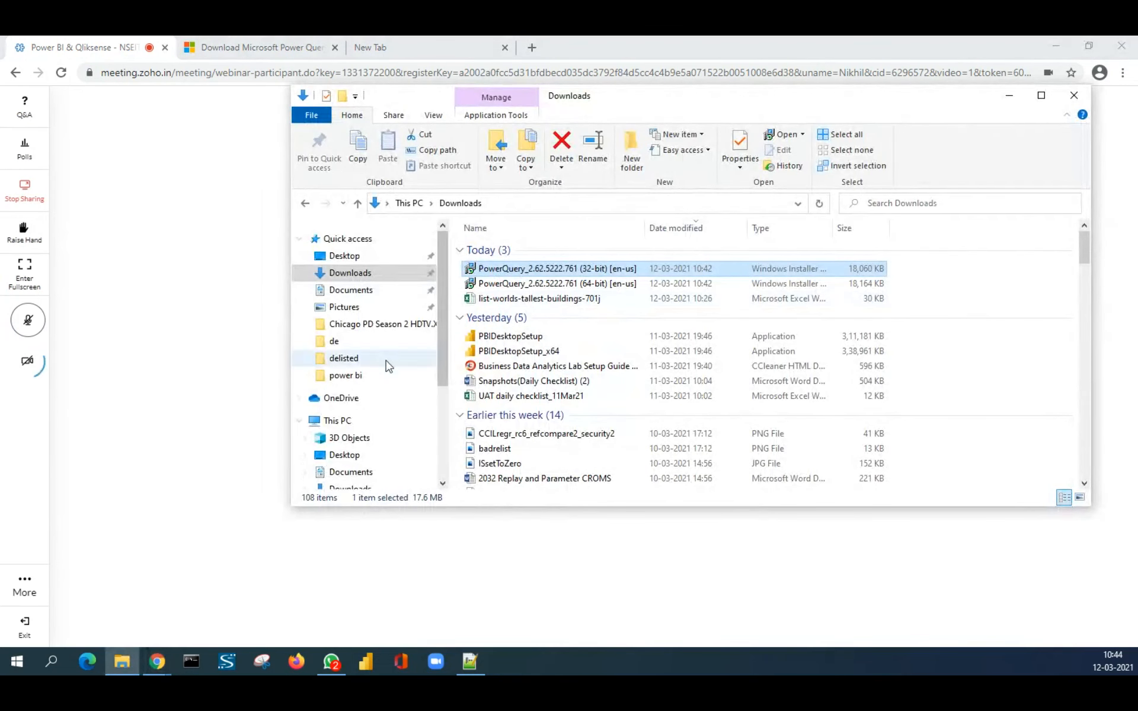
scroll(330, 407, down, 3)
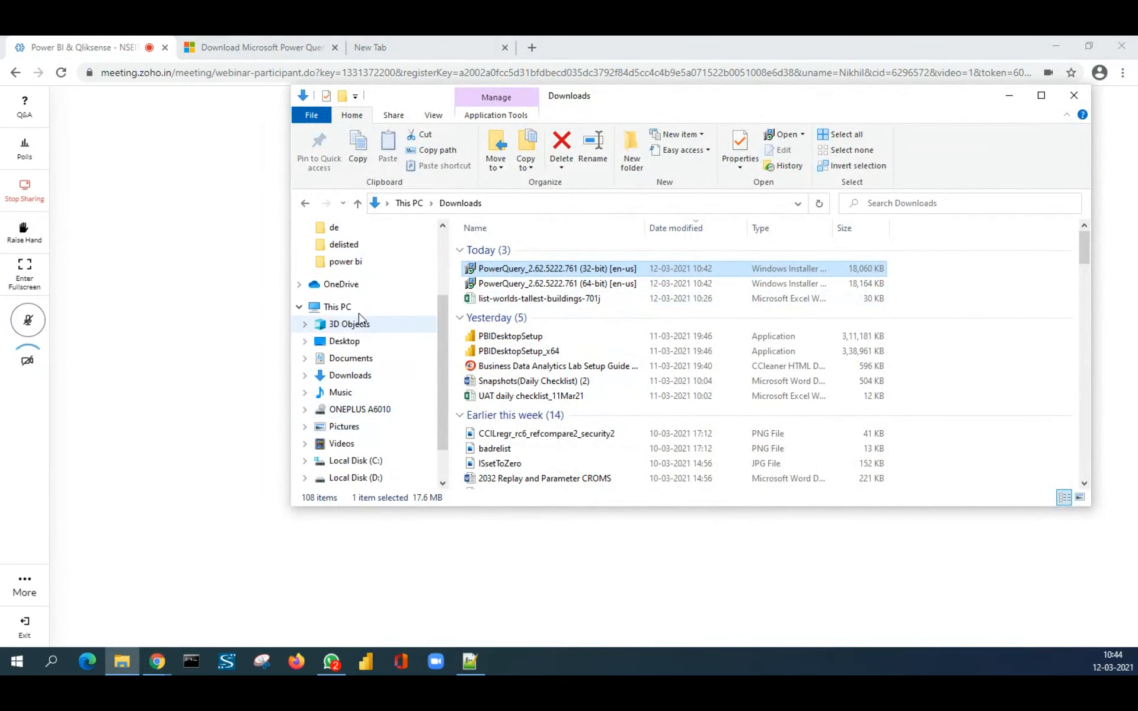
click(358, 311)
click(497, 454)
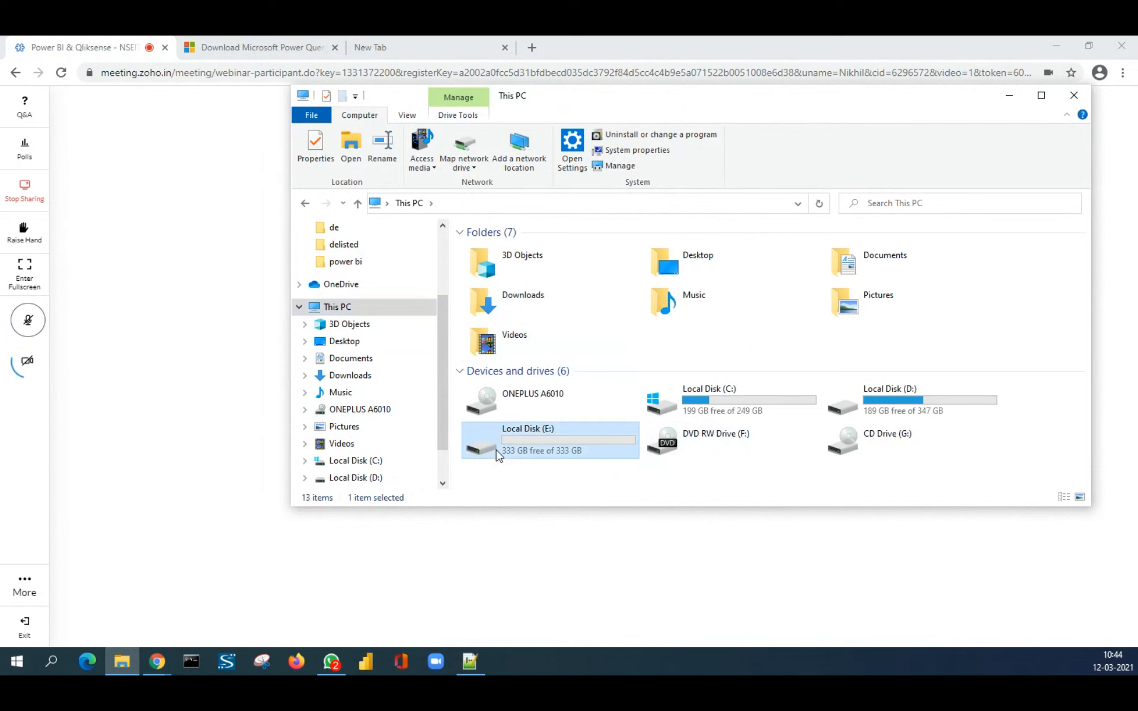
double_click(497, 454)
double_click(731, 261)
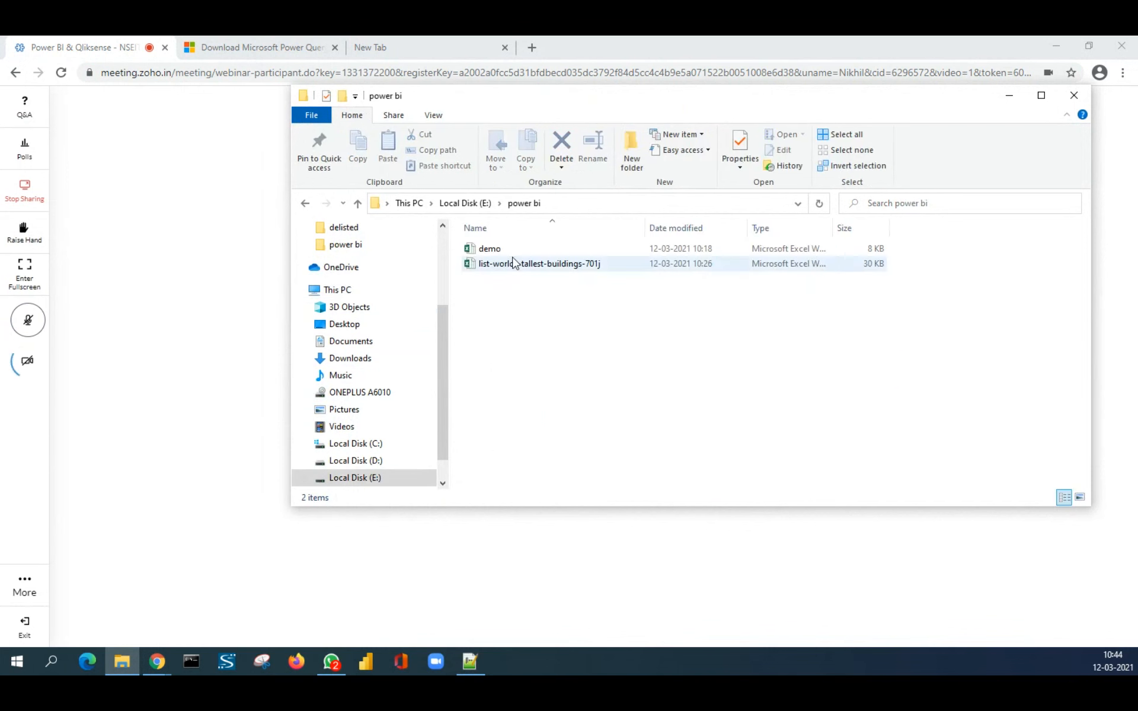
double_click(511, 249)
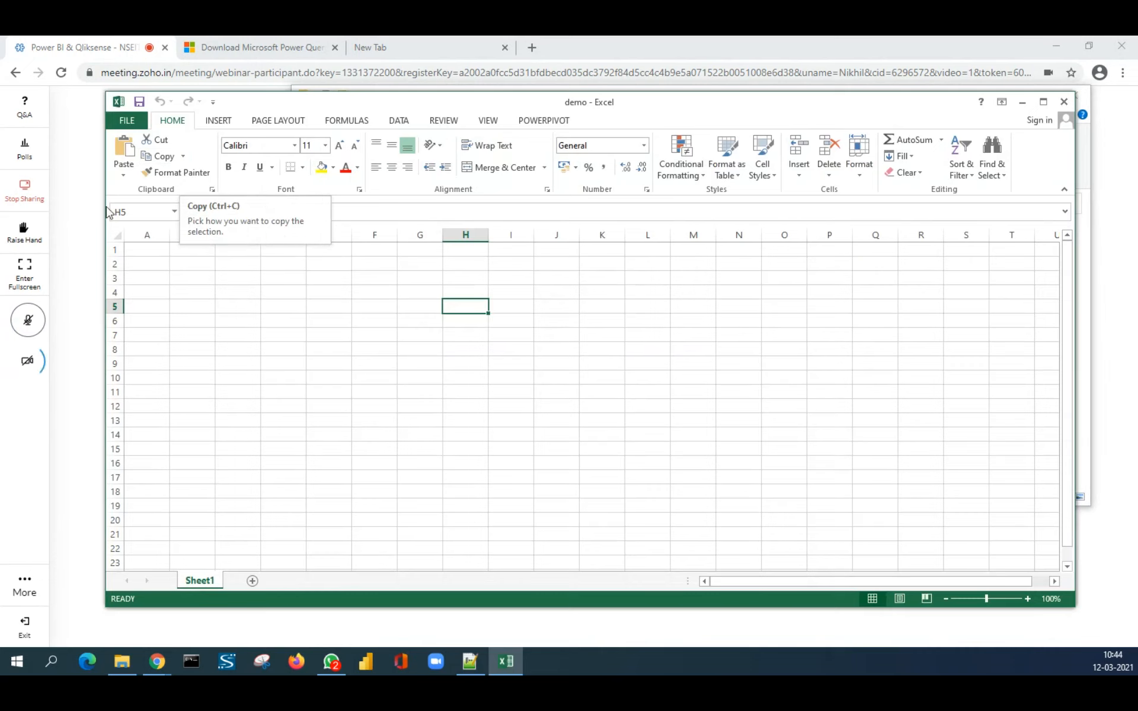
click(27, 321)
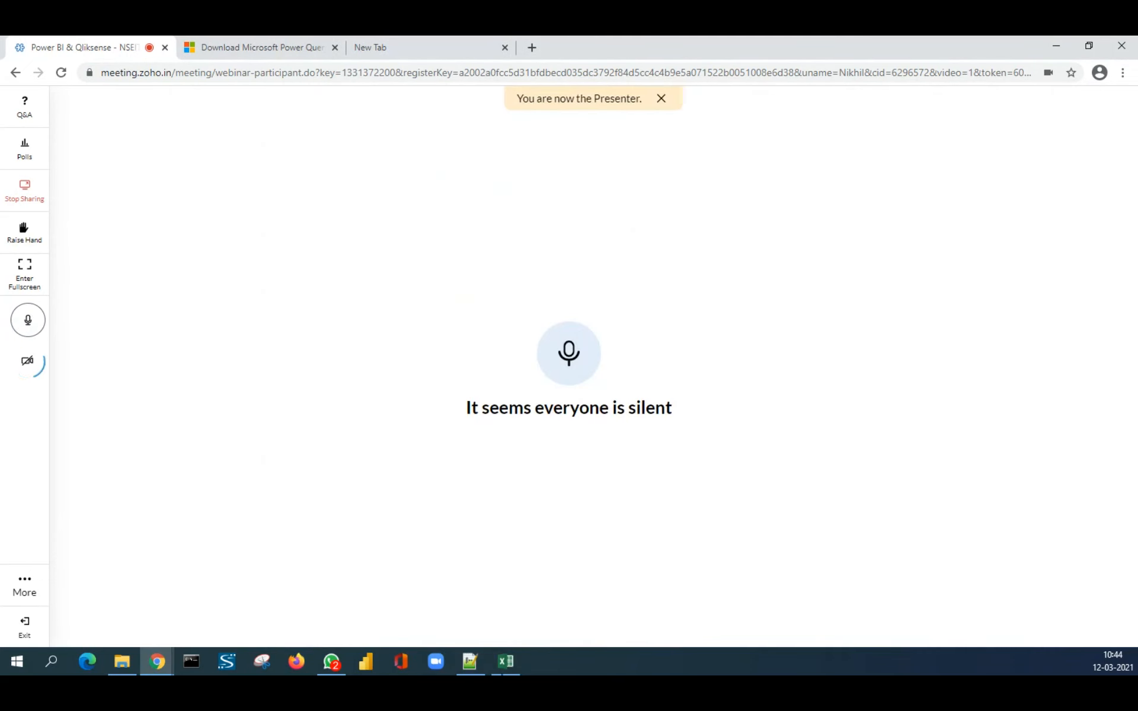
click(506, 661)
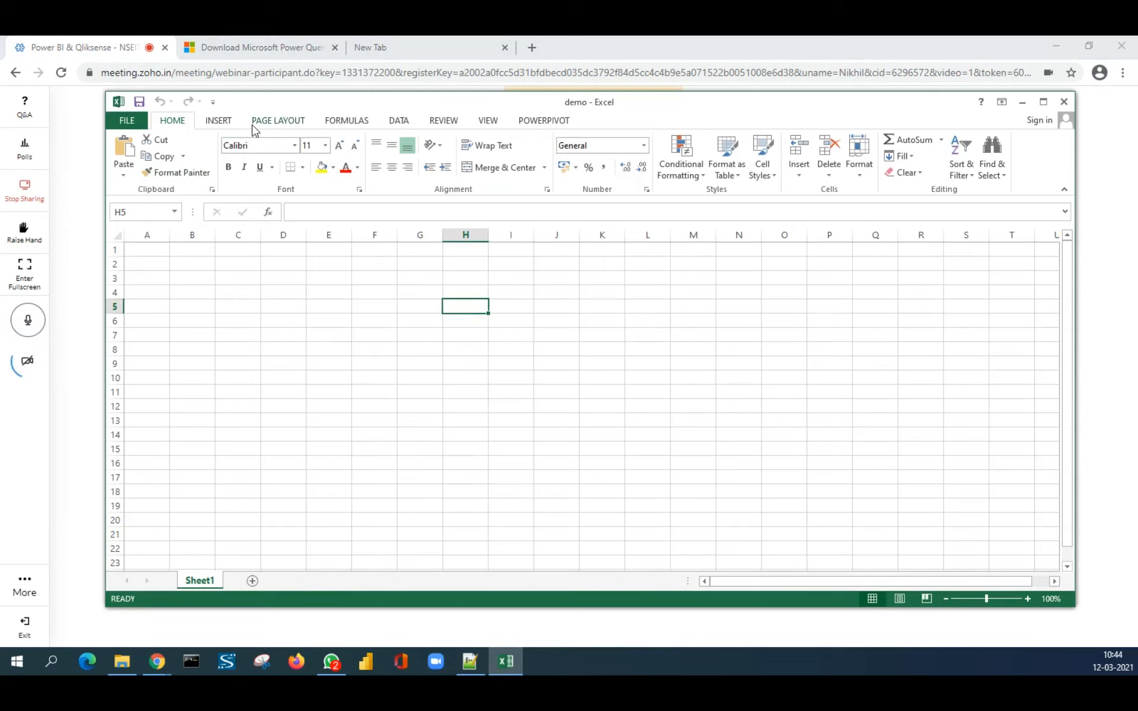
click(218, 122)
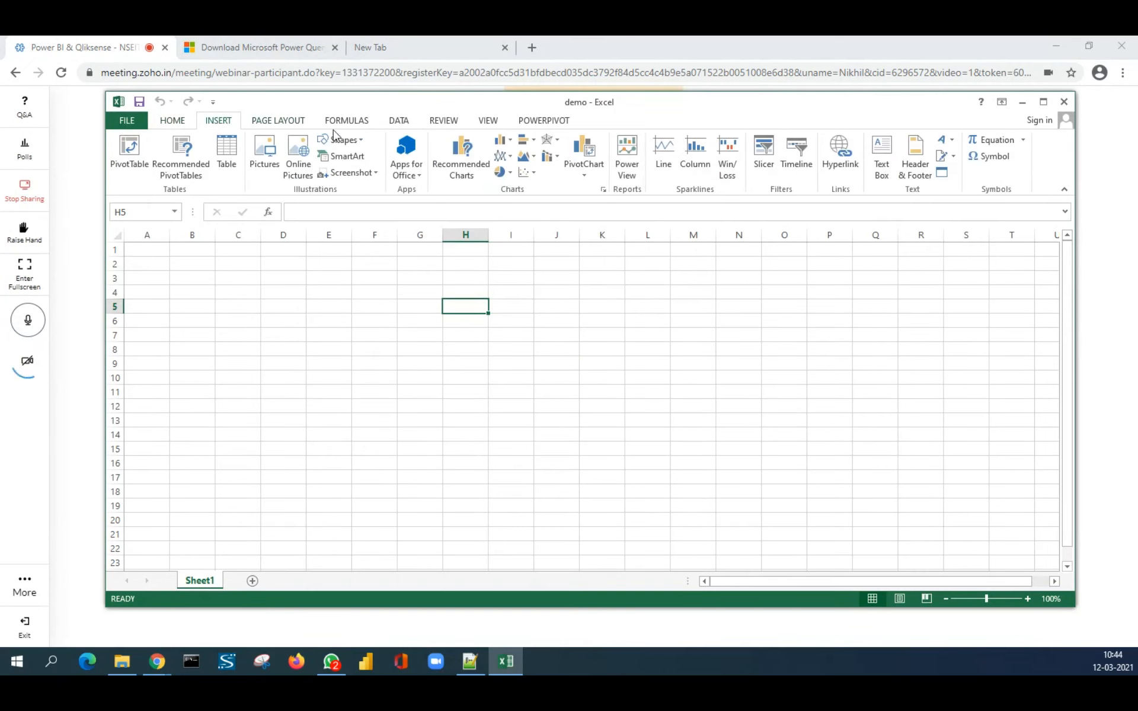
click(399, 121)
click(153, 155)
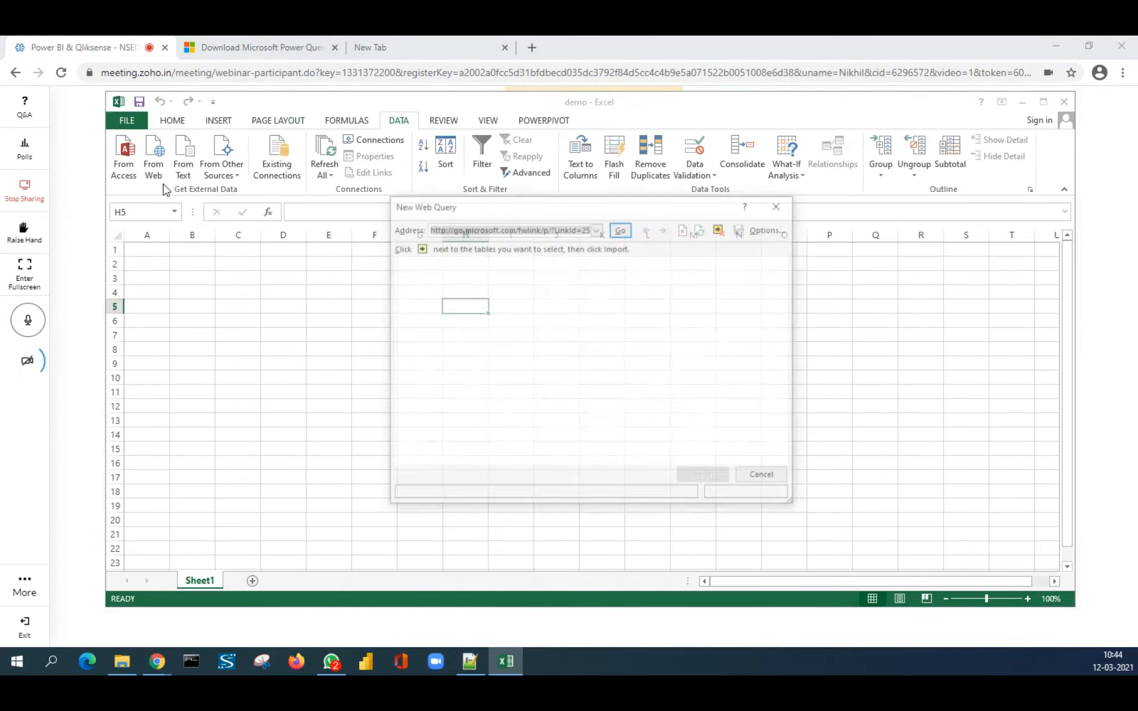
click(504, 228)
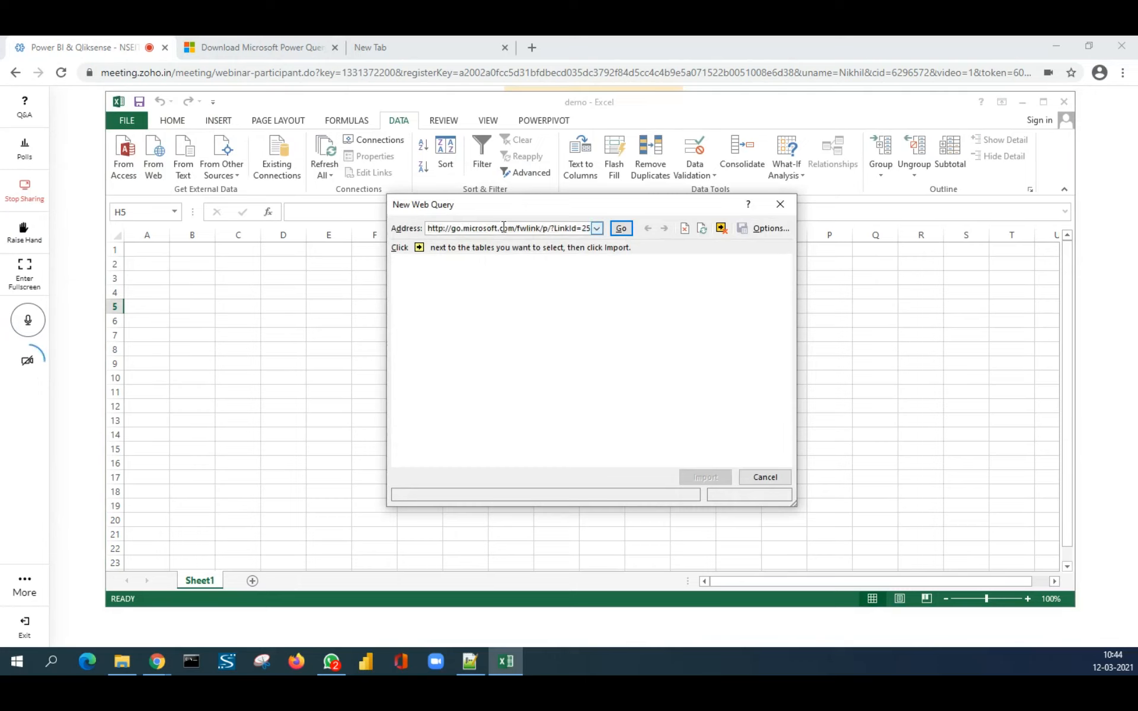
key(ctrl+v)
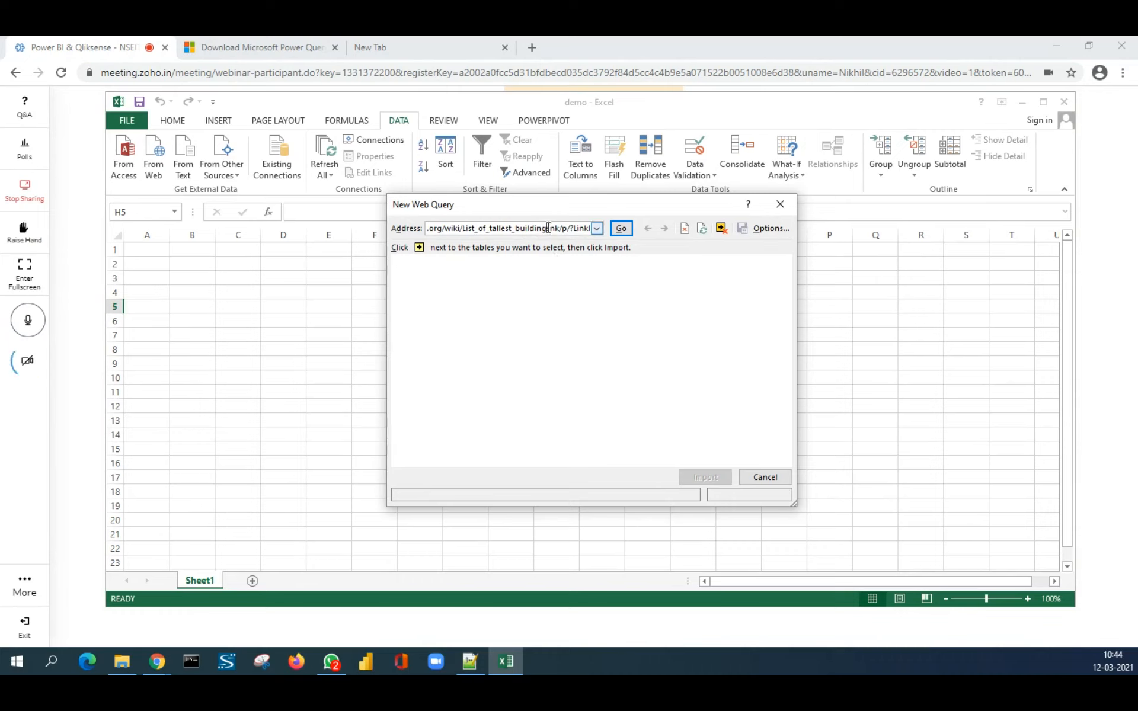
double_click(567, 228)
double_click(567, 229)
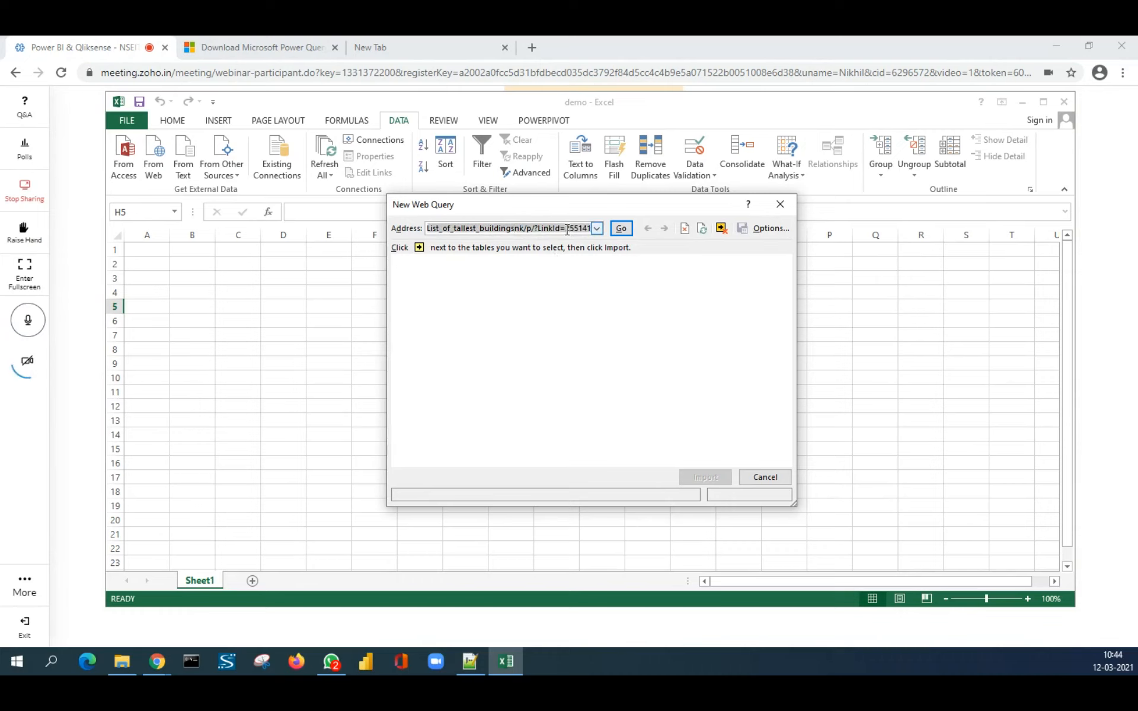
click(778, 204)
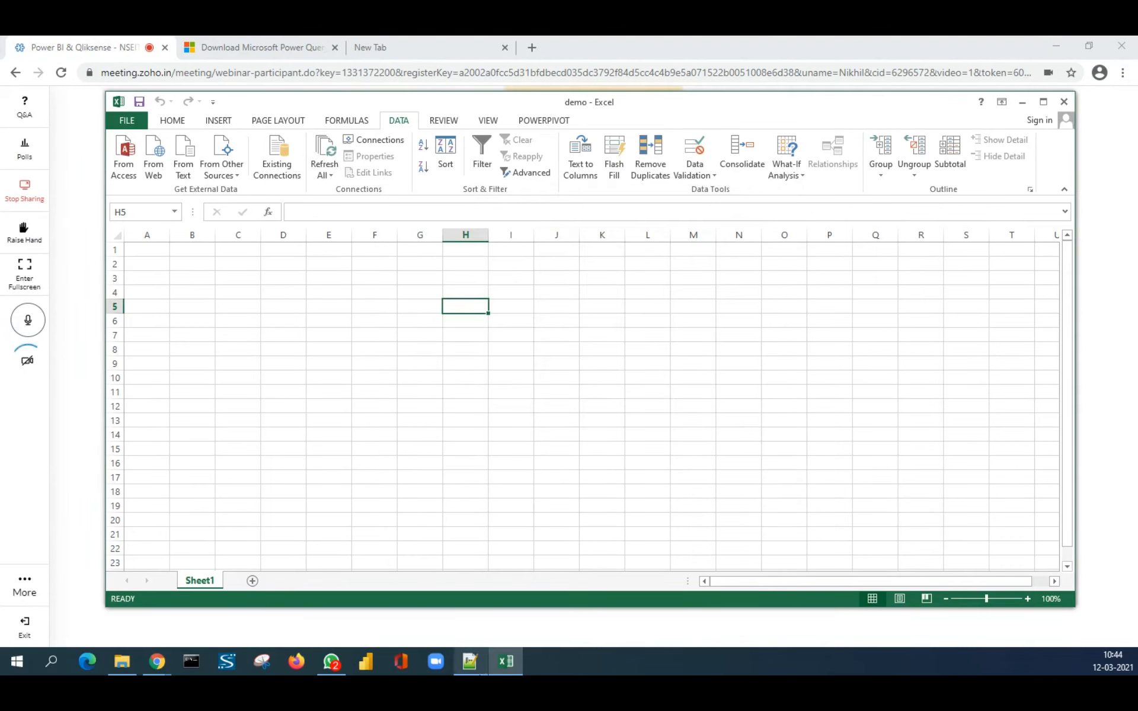
Step: Minimize the demo workbook, glance over the Power Query download page, and stop sharing the screen in the webinar
mouse_move(472, 663)
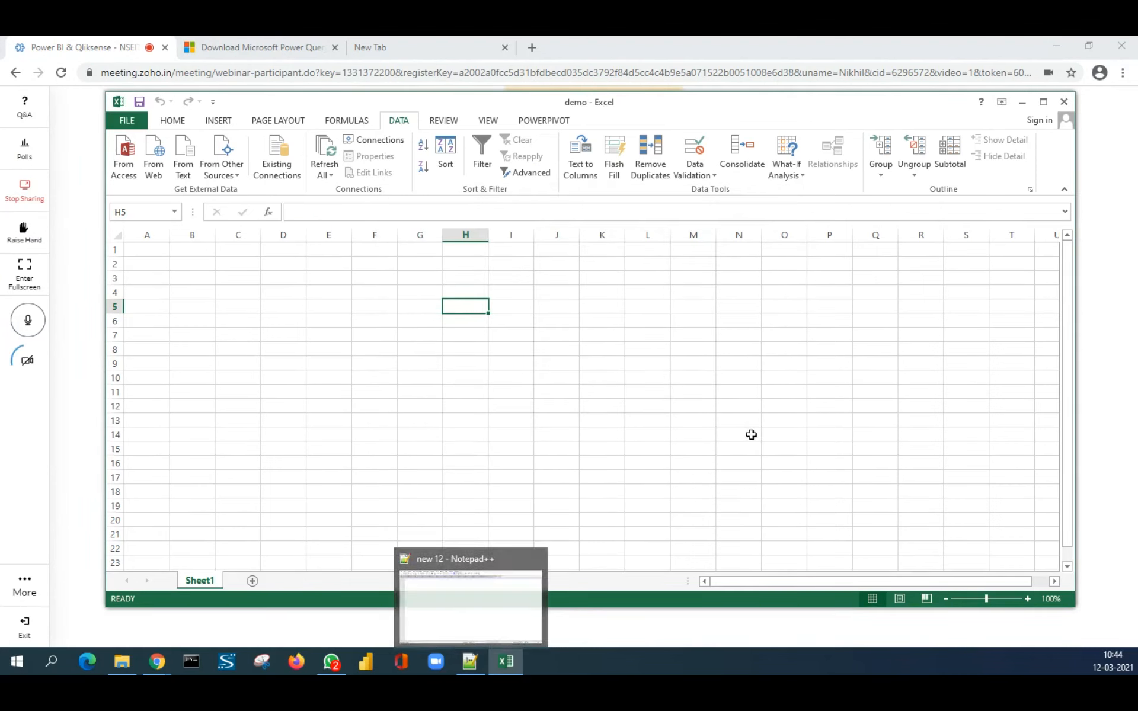
click(1024, 103)
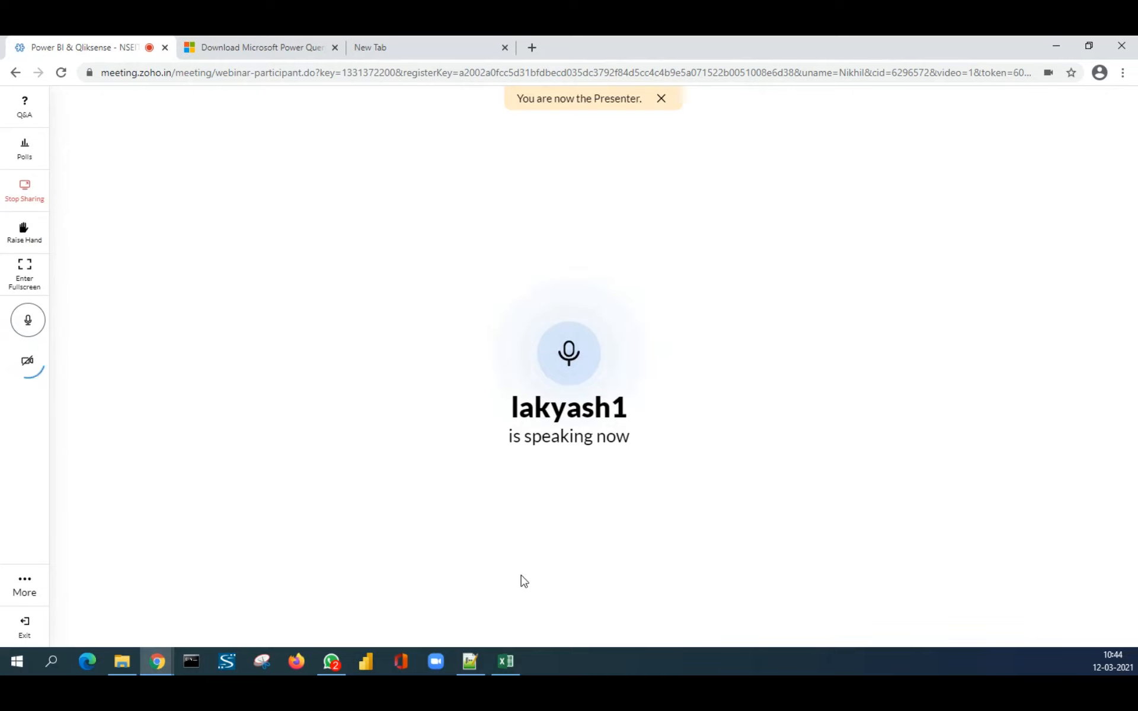
click(249, 48)
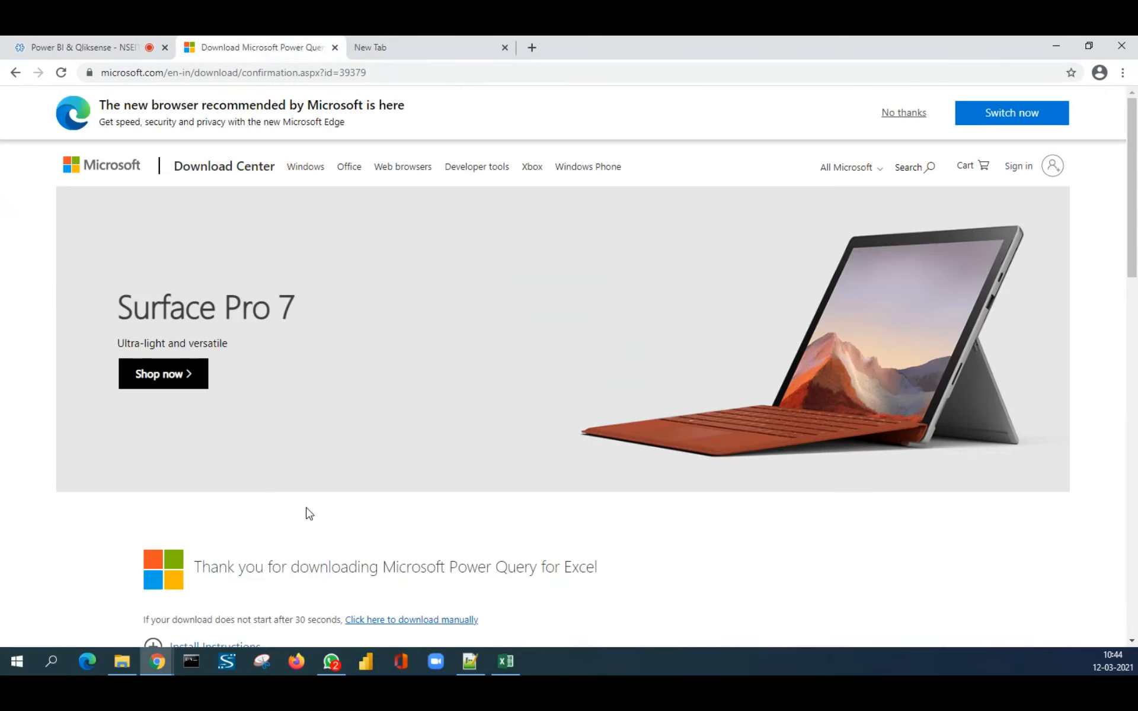
scroll(313, 512, down, 8)
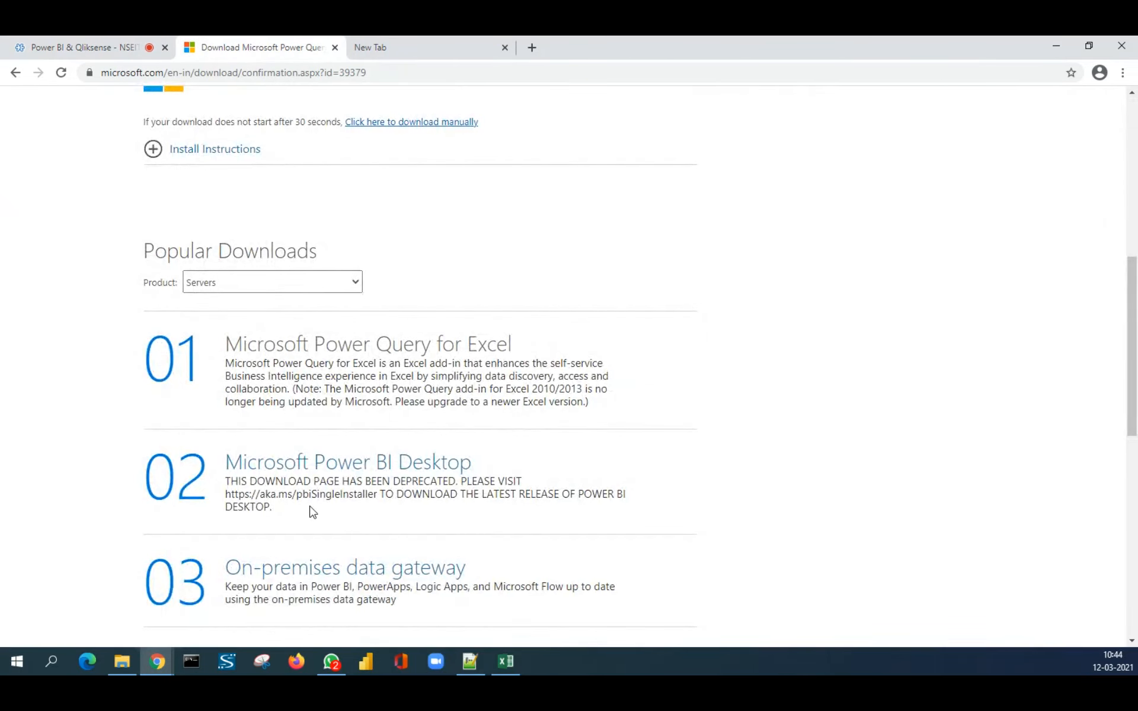
scroll(313, 512, up, 8)
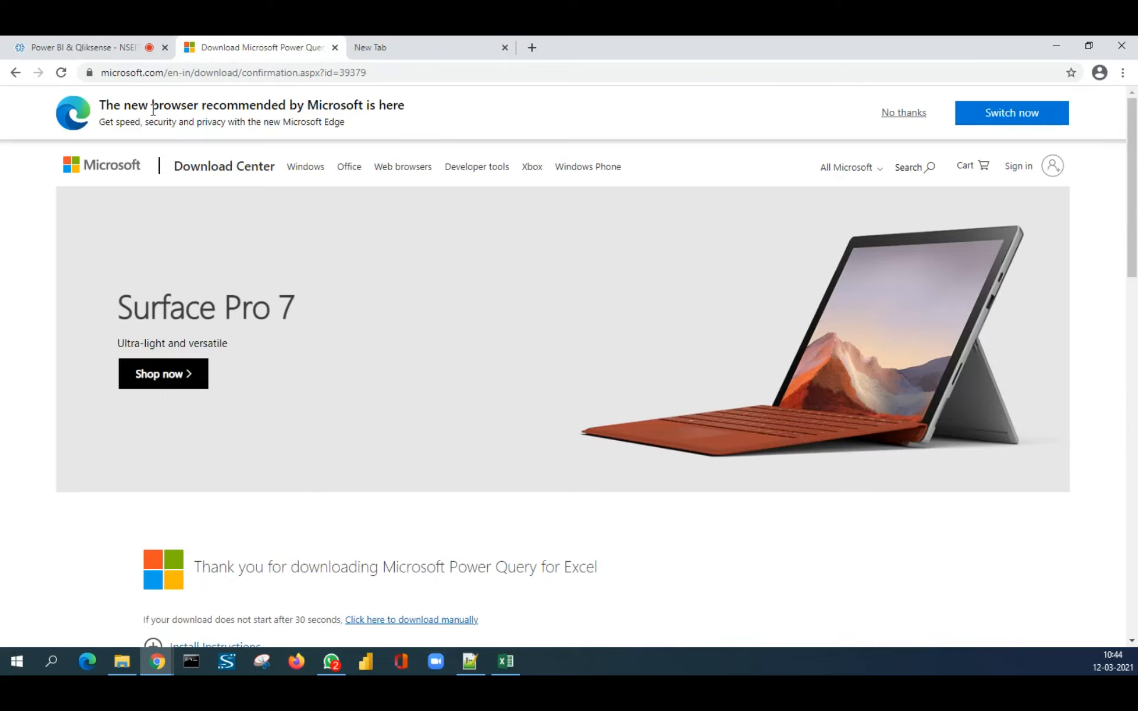
click(89, 47)
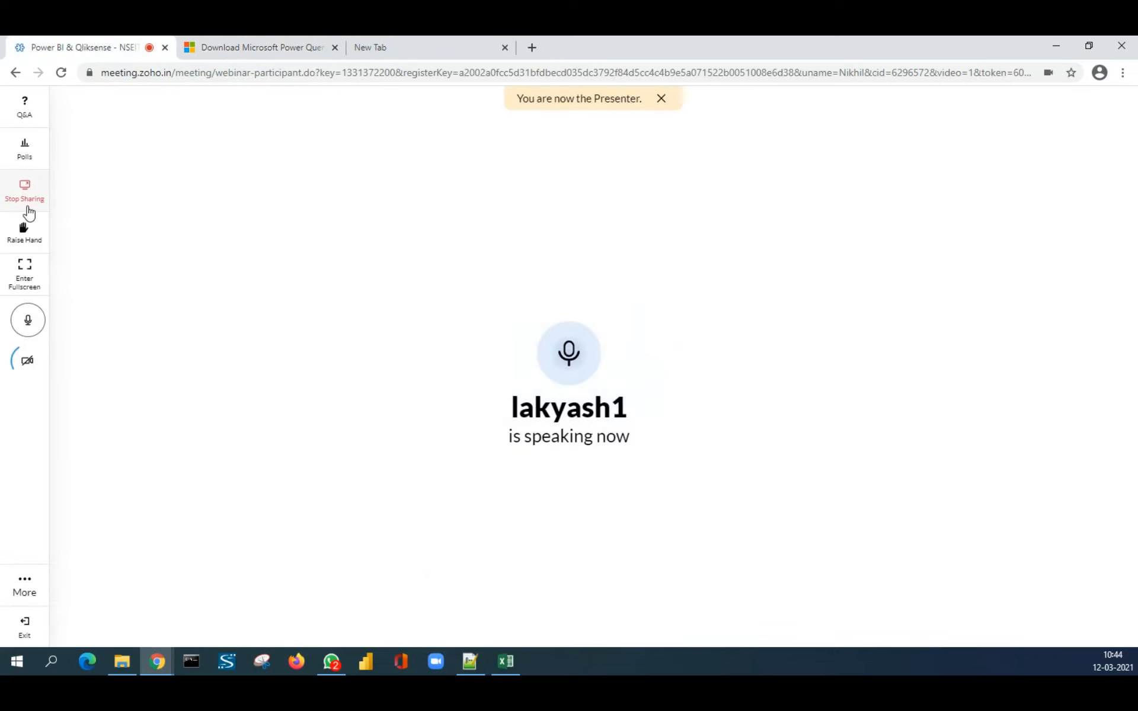
click(31, 201)
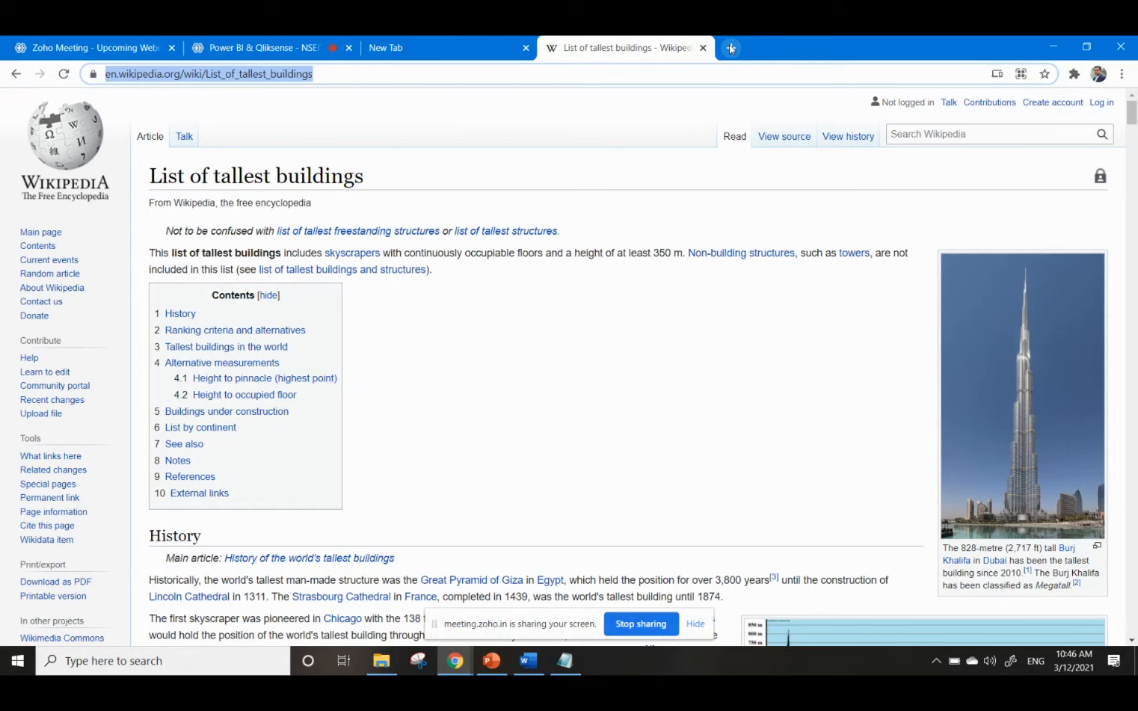
Step: Switch to SessionNotes.txt in Notepad and add the line "SSMS - SQL Server Managament Studio" above the Day1 notes
click(565, 663)
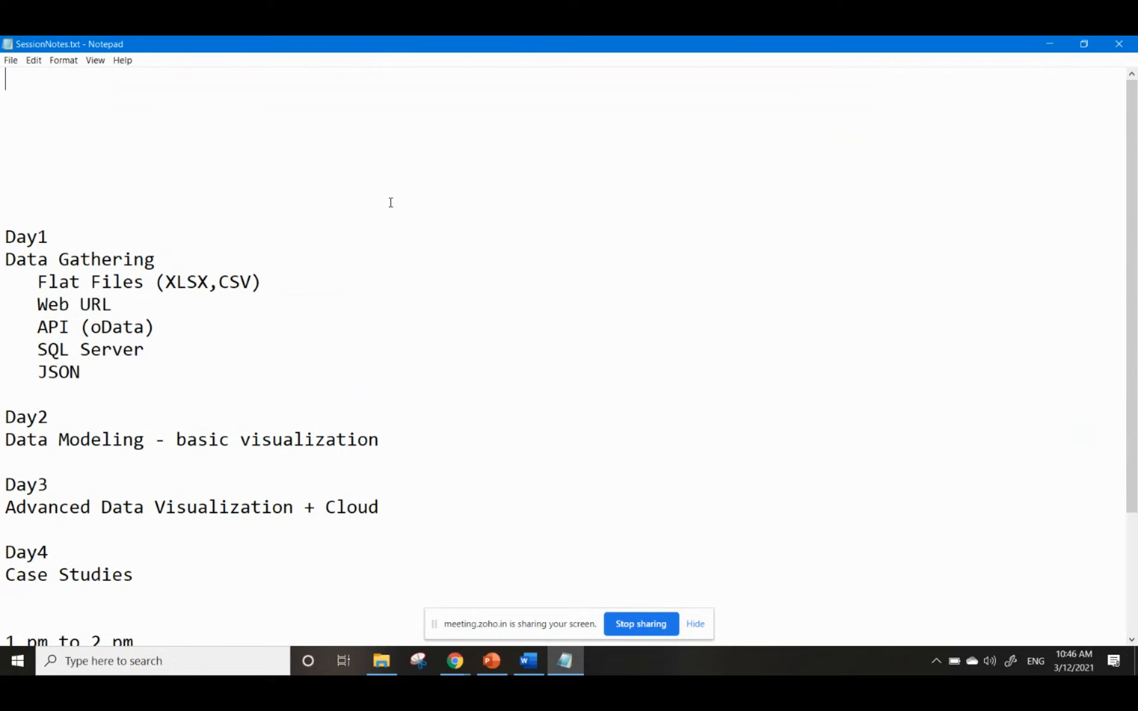
key(Return)
key(Return)
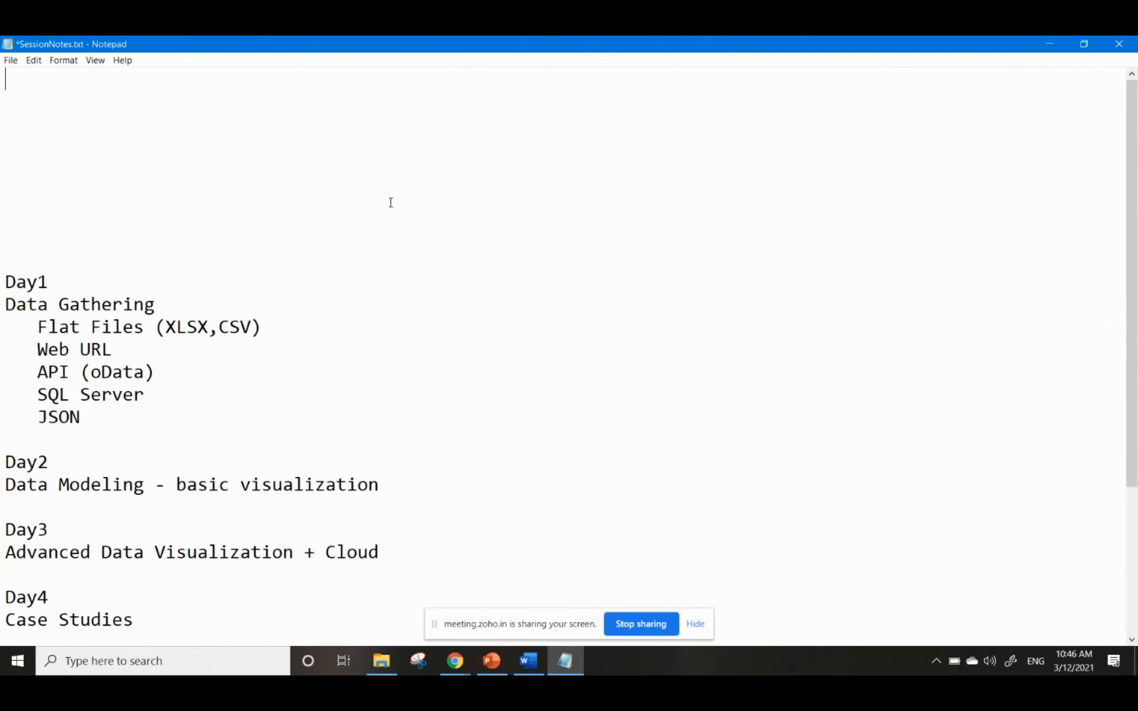
text(SSMS)
key(ctrl+s)
text(- SQL Se)
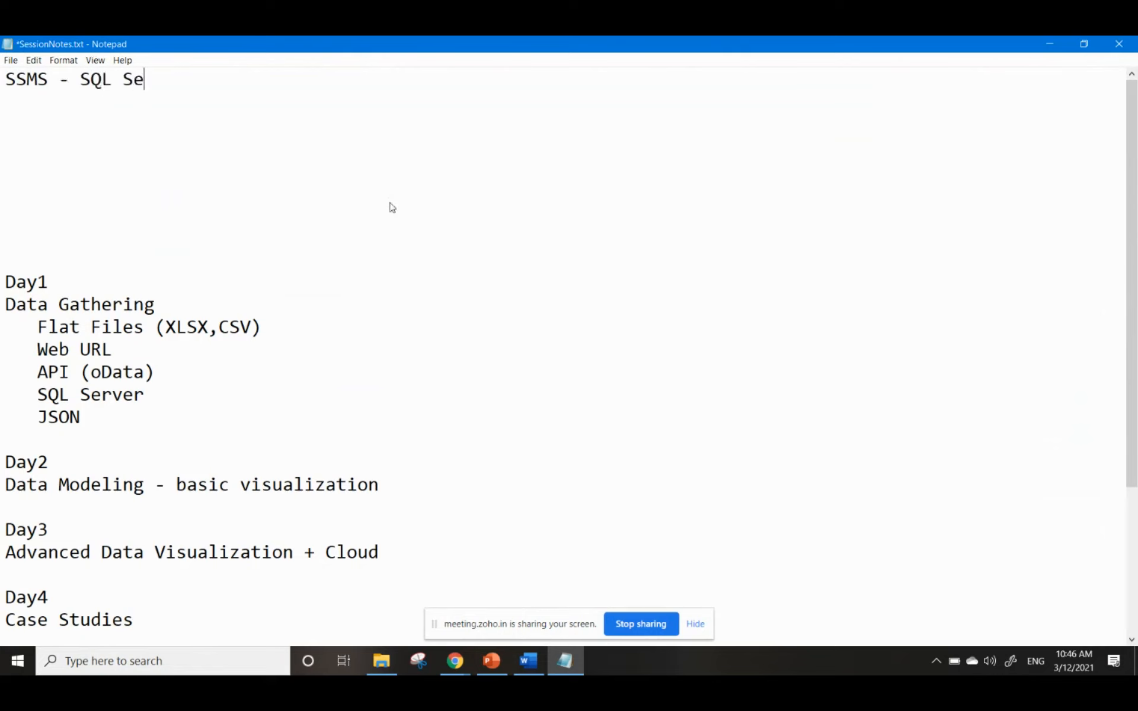
text(rver Managamenr t)
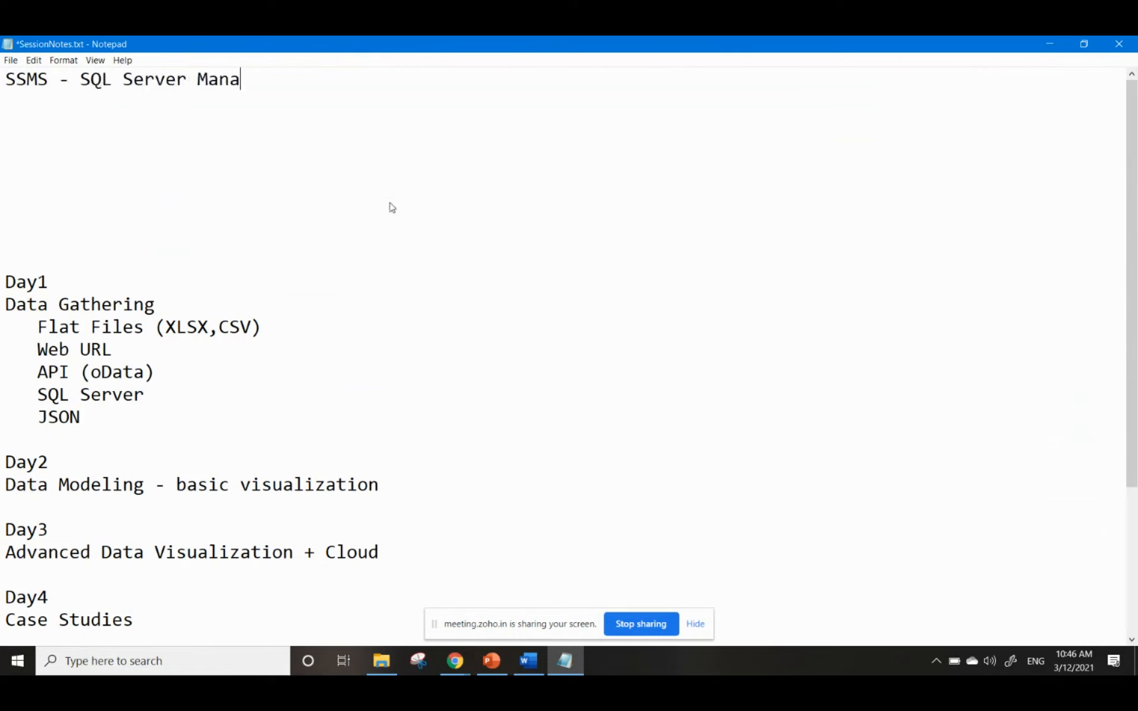
key(BackSpace)
key(BackSpace)
key(BackSpace)
text(t Stu)
text(dip)
key(BackSpace)
text(o)
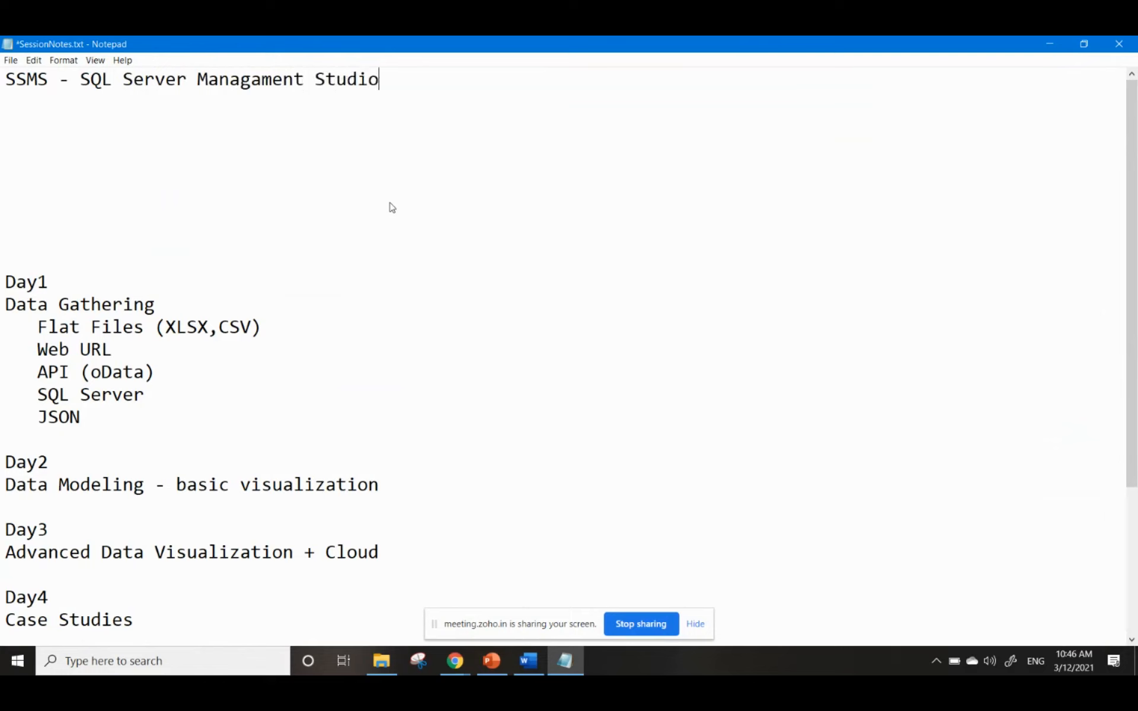
Step: Correct the misspelled "Managament" in the SSMS line to "Management"
key(Left)
key(Left)
key(Left)
key(Left)
key(Left)
key(Right)
key(shift+Left)
text(e)
Step: Add an indented "SSIS" entry beneath the SSMS line and start a new line
key(Down)
text(SSIS)
key(Return)
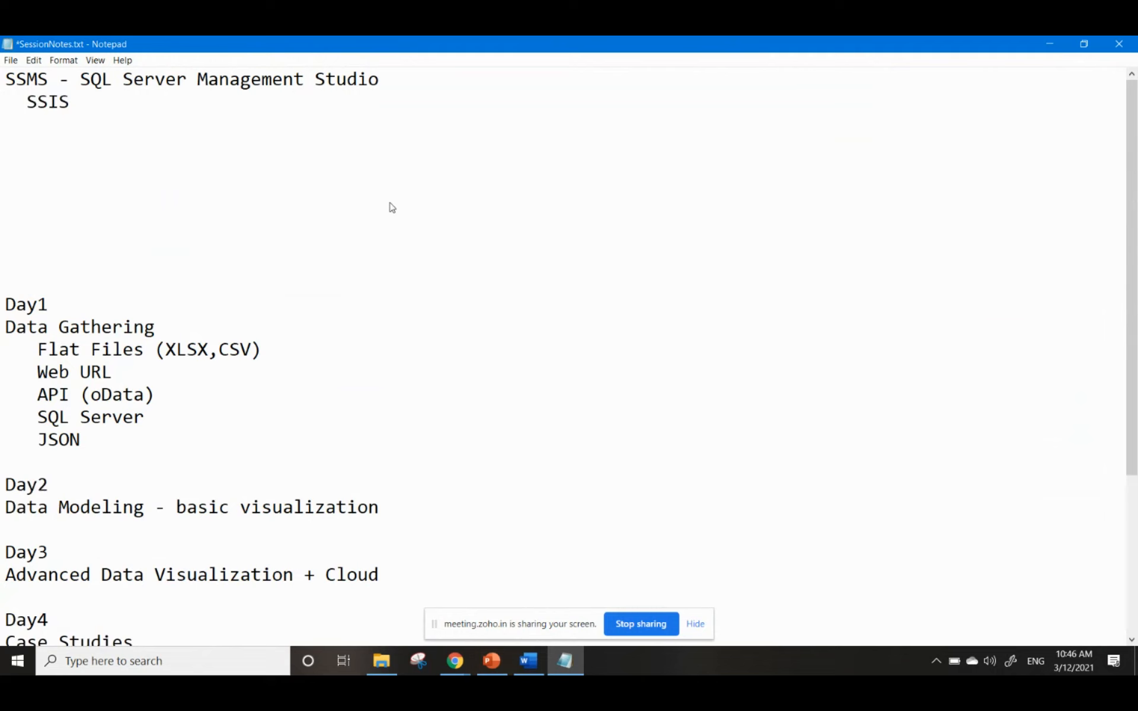
Step: Add indented "SSAS" and "SSRS" entries on separate lines beneath SSIS and save the notes file
text(SSAS)
key(Return)
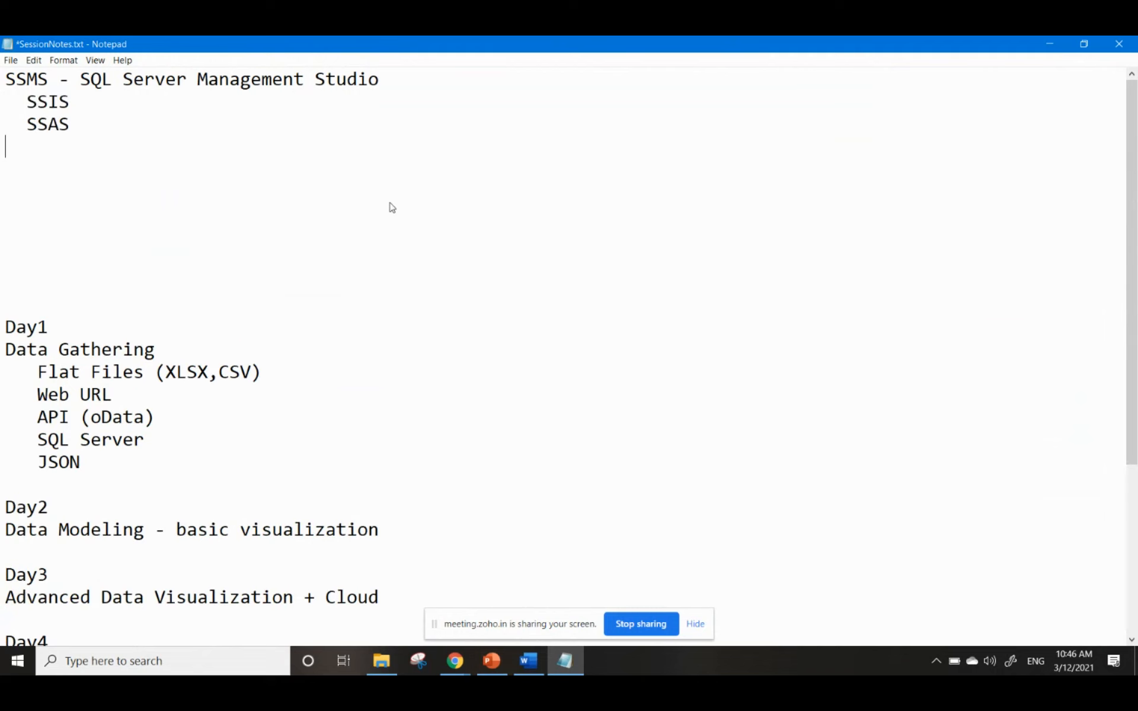
text(SSRS)
key(ctrl+s)
Step: Extend the SSIS entry with the description "- Integration Services - ETL Tool"
key(Up)
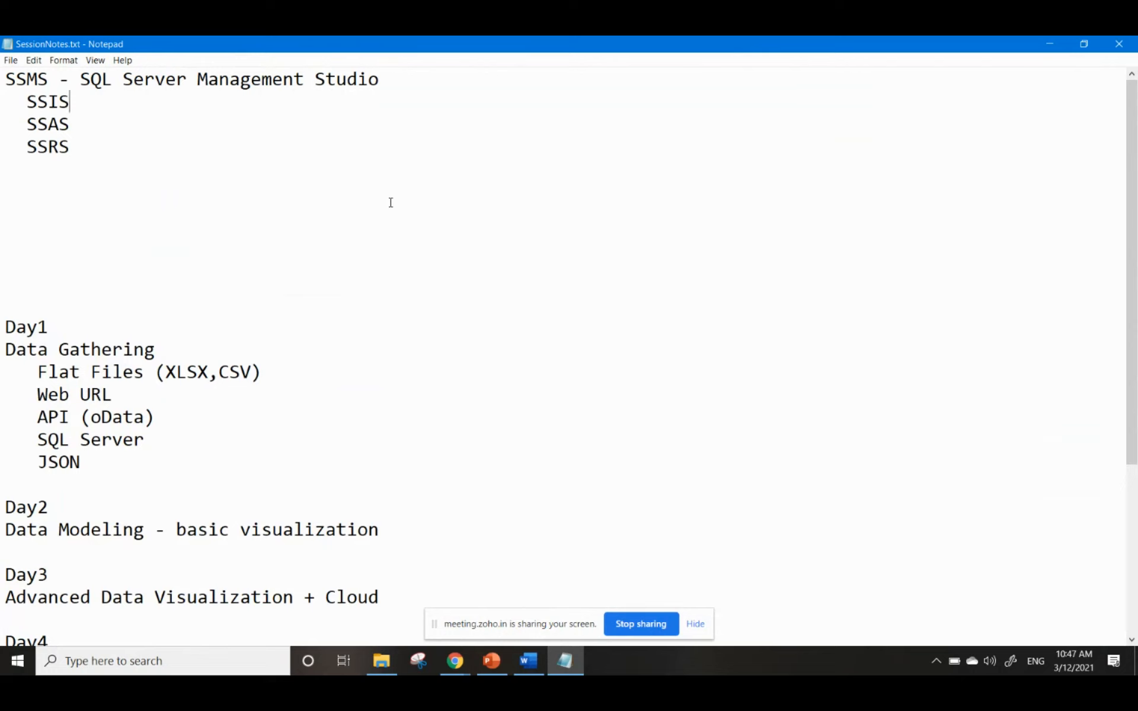
text(- Integration Services - )
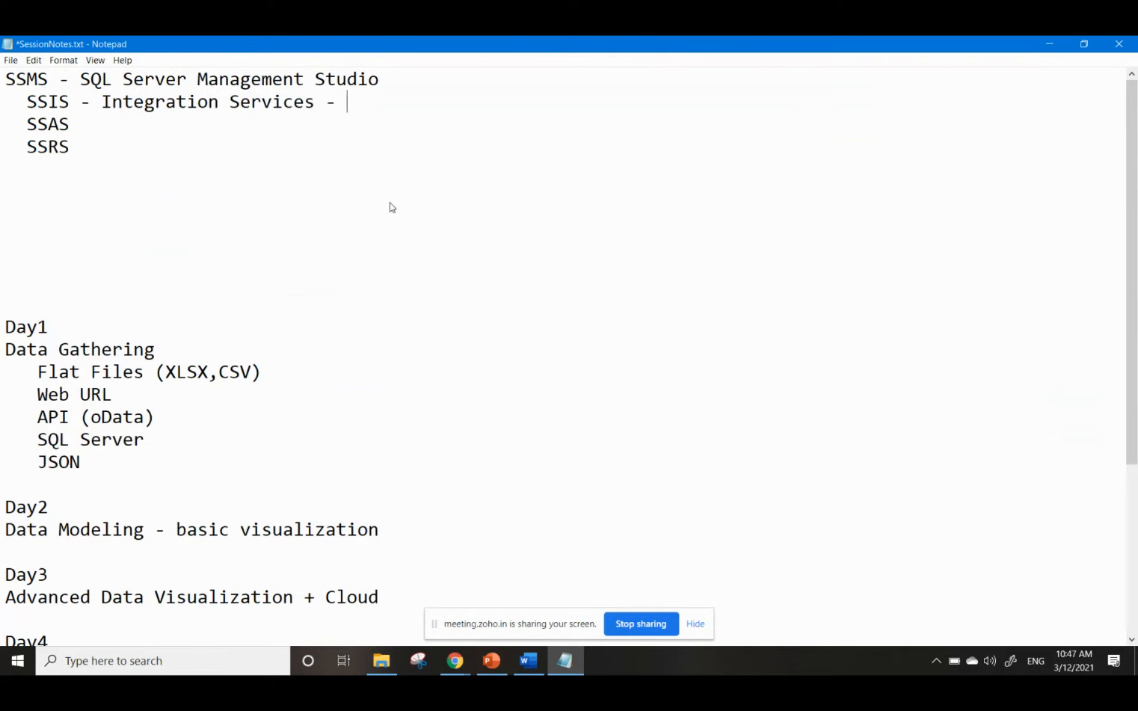
text(ETL Tool)
Step: Extend the SSAS entry with the description "- Analytical Services"
key(Down)
key(BackSpace)
text(- Analy)
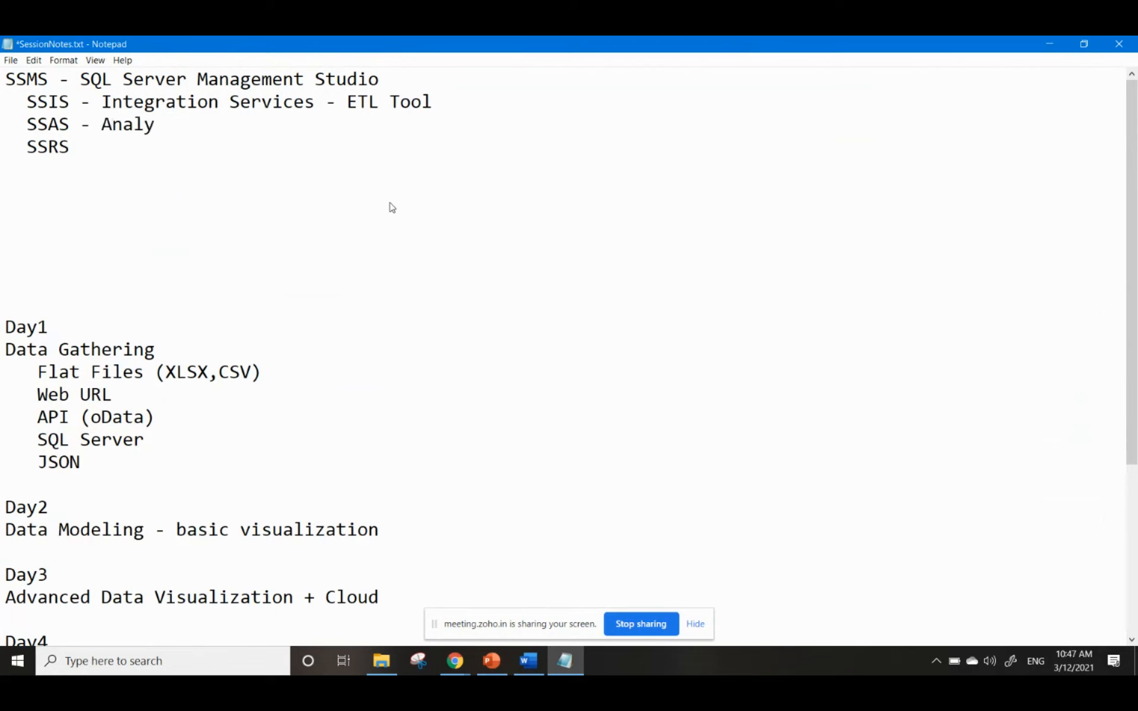
text(tical Services)
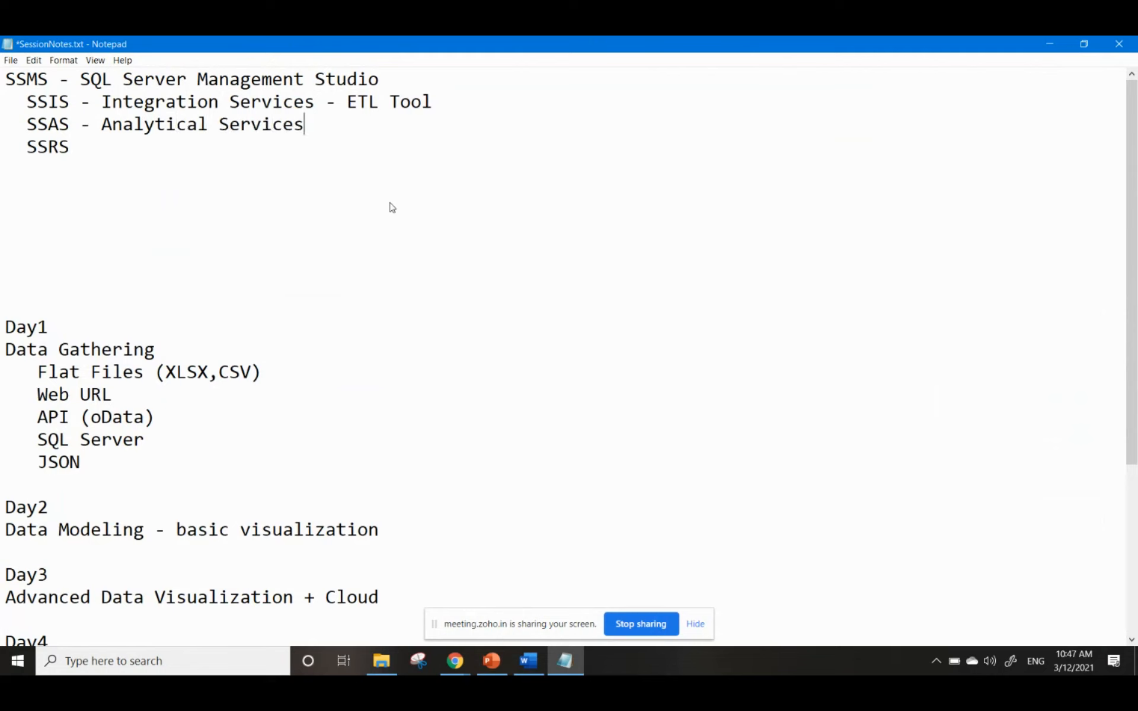
Step: Begin the description of the SSRS entry with a dash after the abbreviation
key(Down)
text(-)
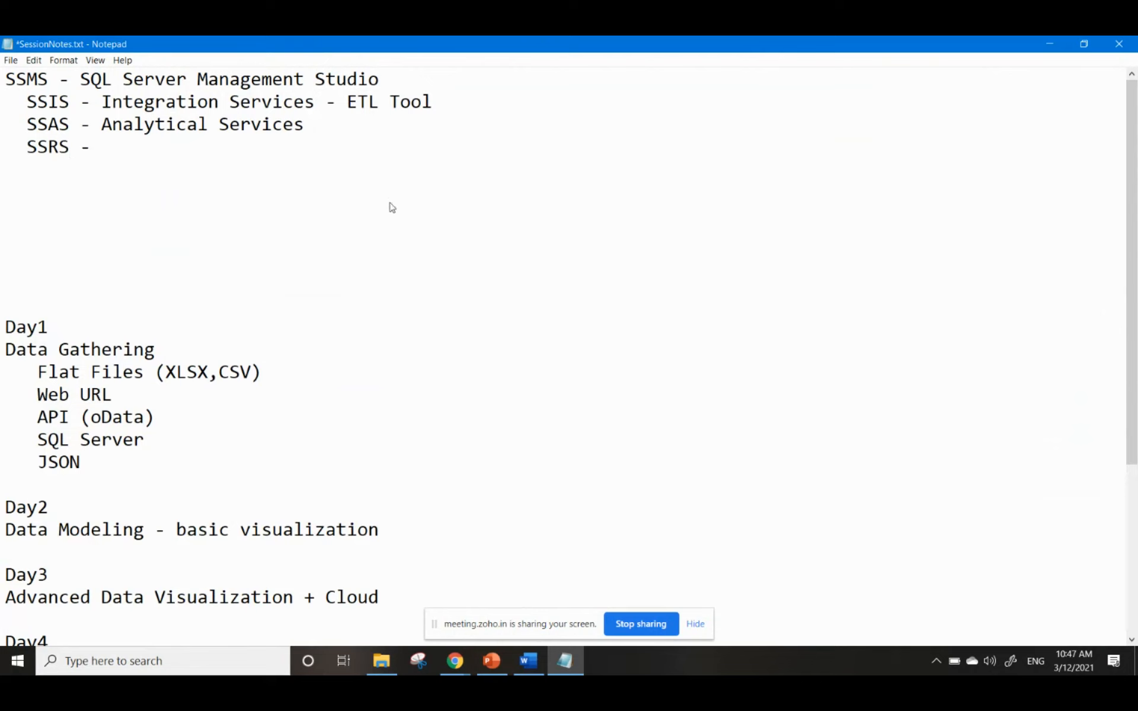